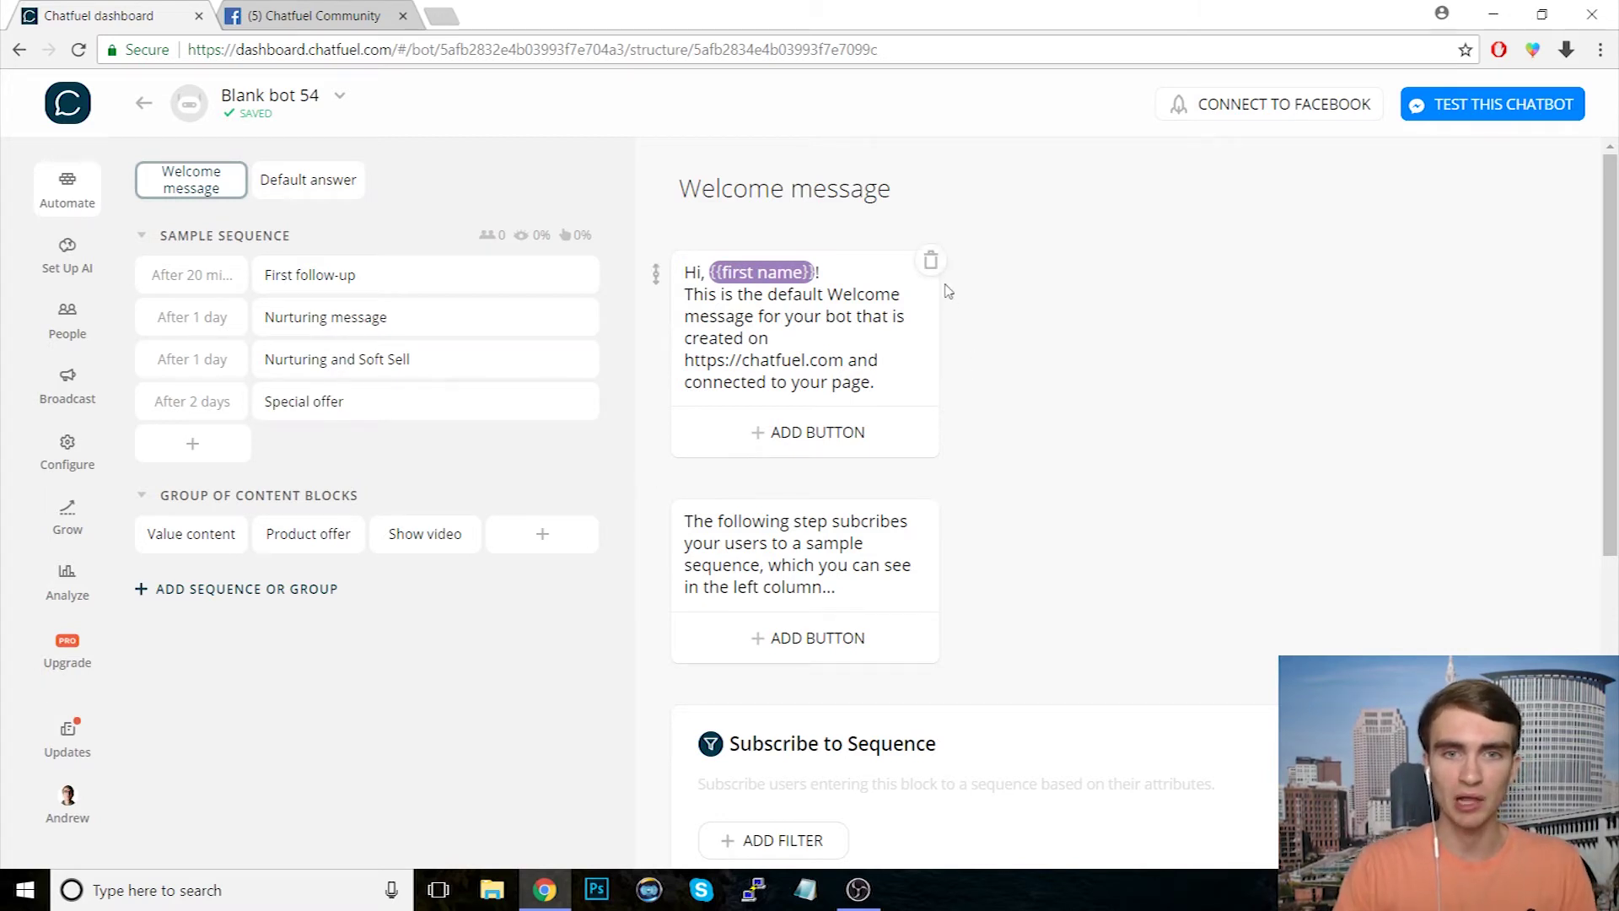
Step: Delete the greeting, sequence explanation, Subscribe to Sequence and welcome text cards from the Welcome message
{"action": "left_click", "coordinate": [933, 266]}
{"action": "left_click", "coordinate": [932, 516]}
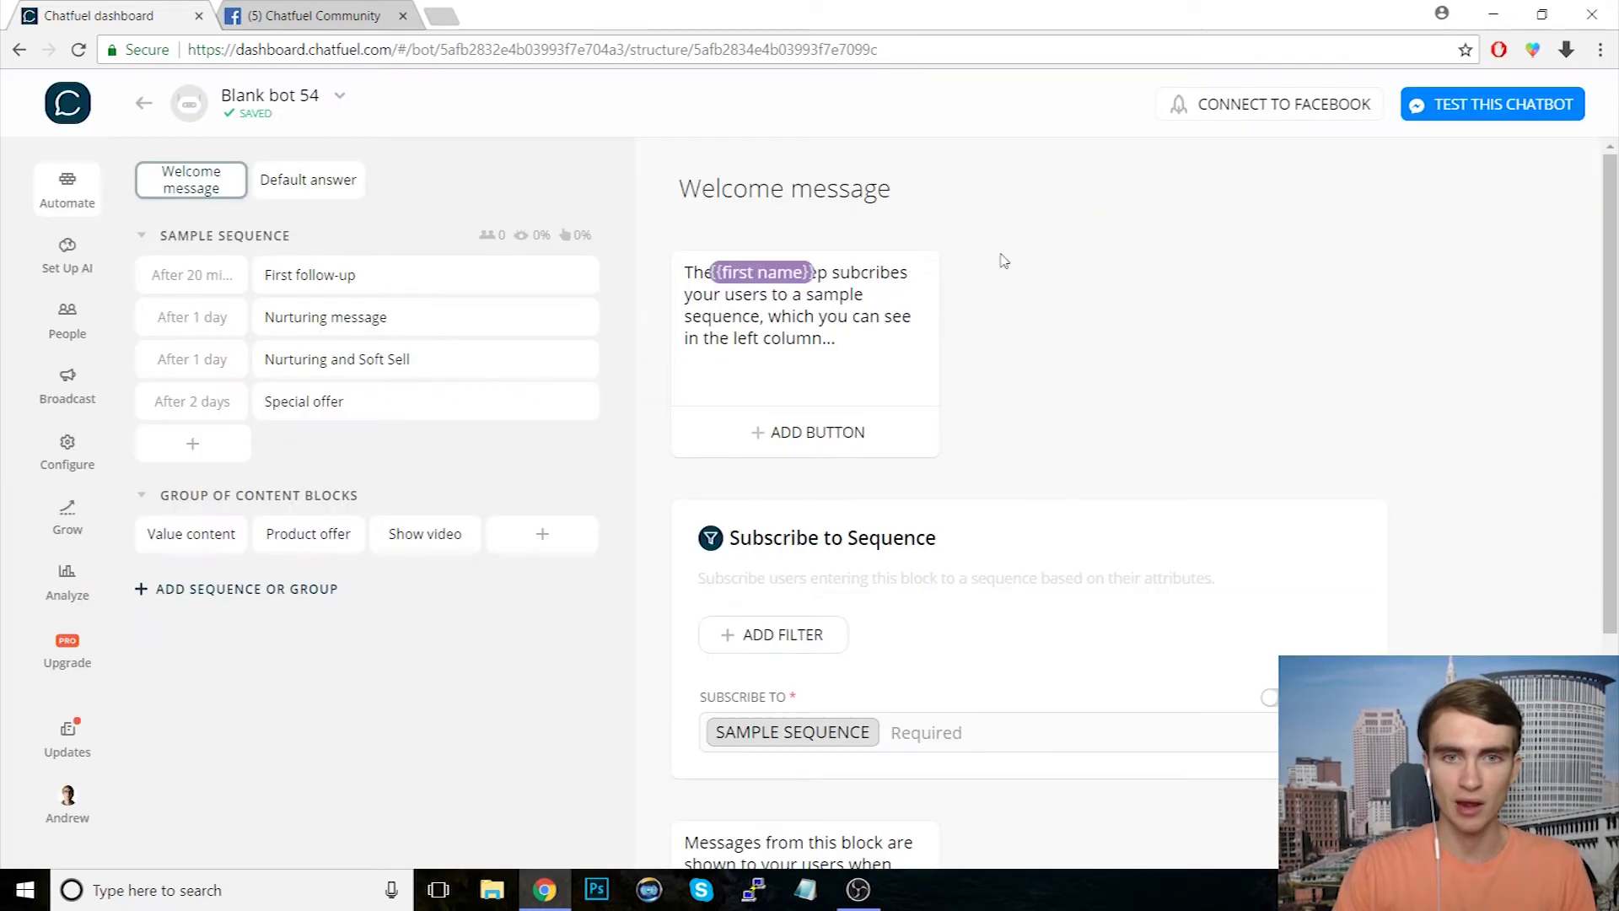
{"action": "left_click", "coordinate": [932, 262]}
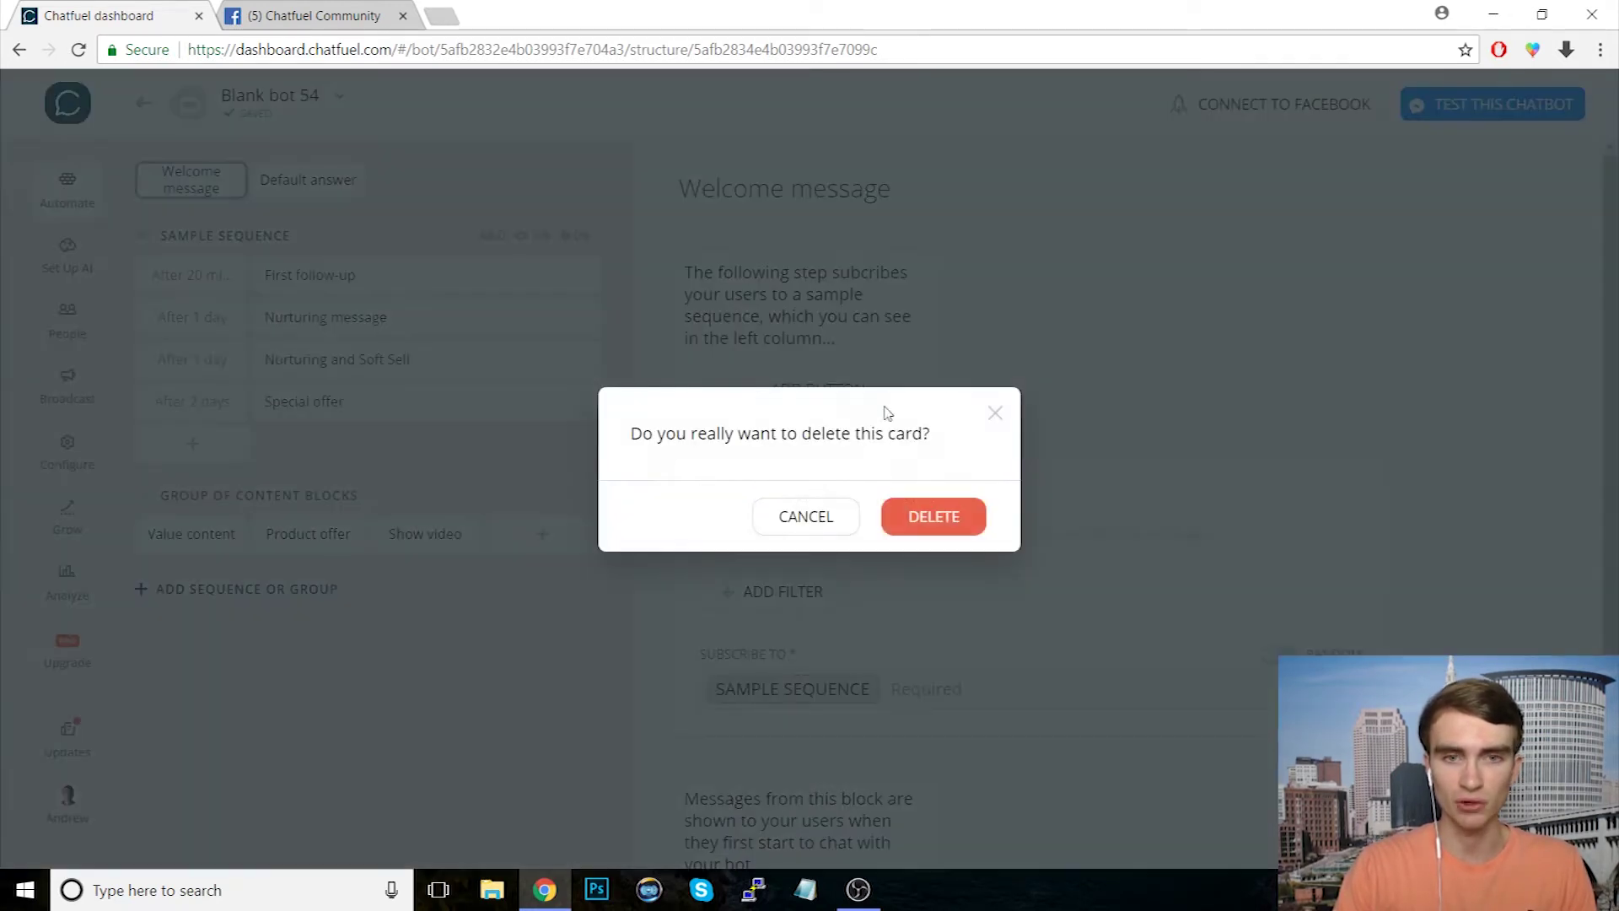
{"action": "left_click", "coordinate": [929, 511]}
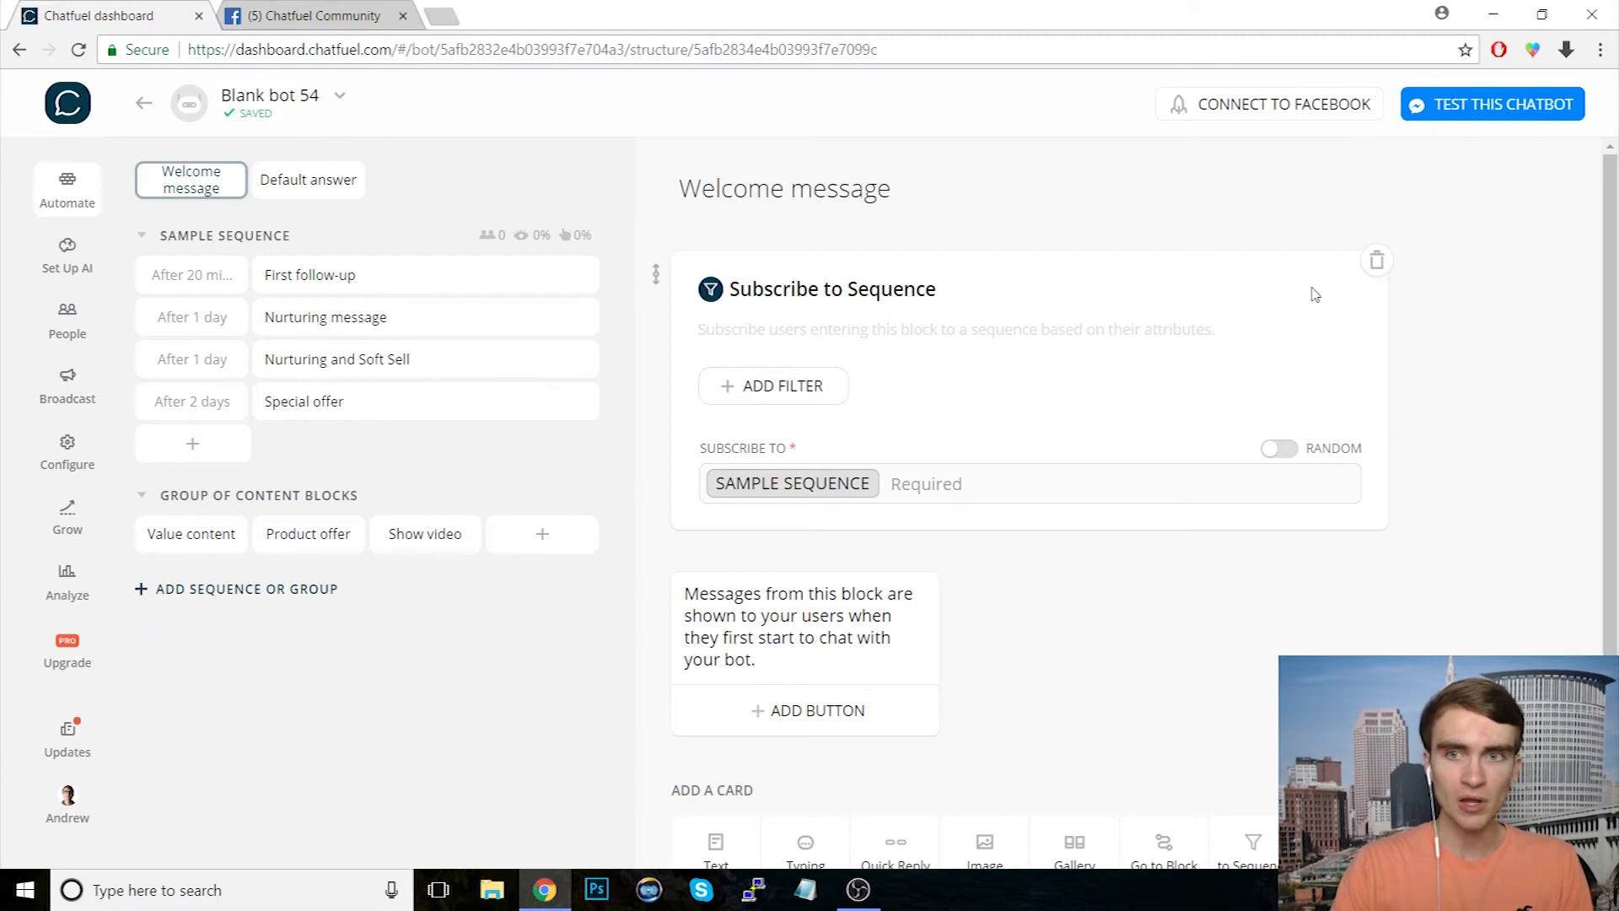
{"action": "left_click", "coordinate": [1374, 261]}
{"action": "left_click", "coordinate": [956, 522]}
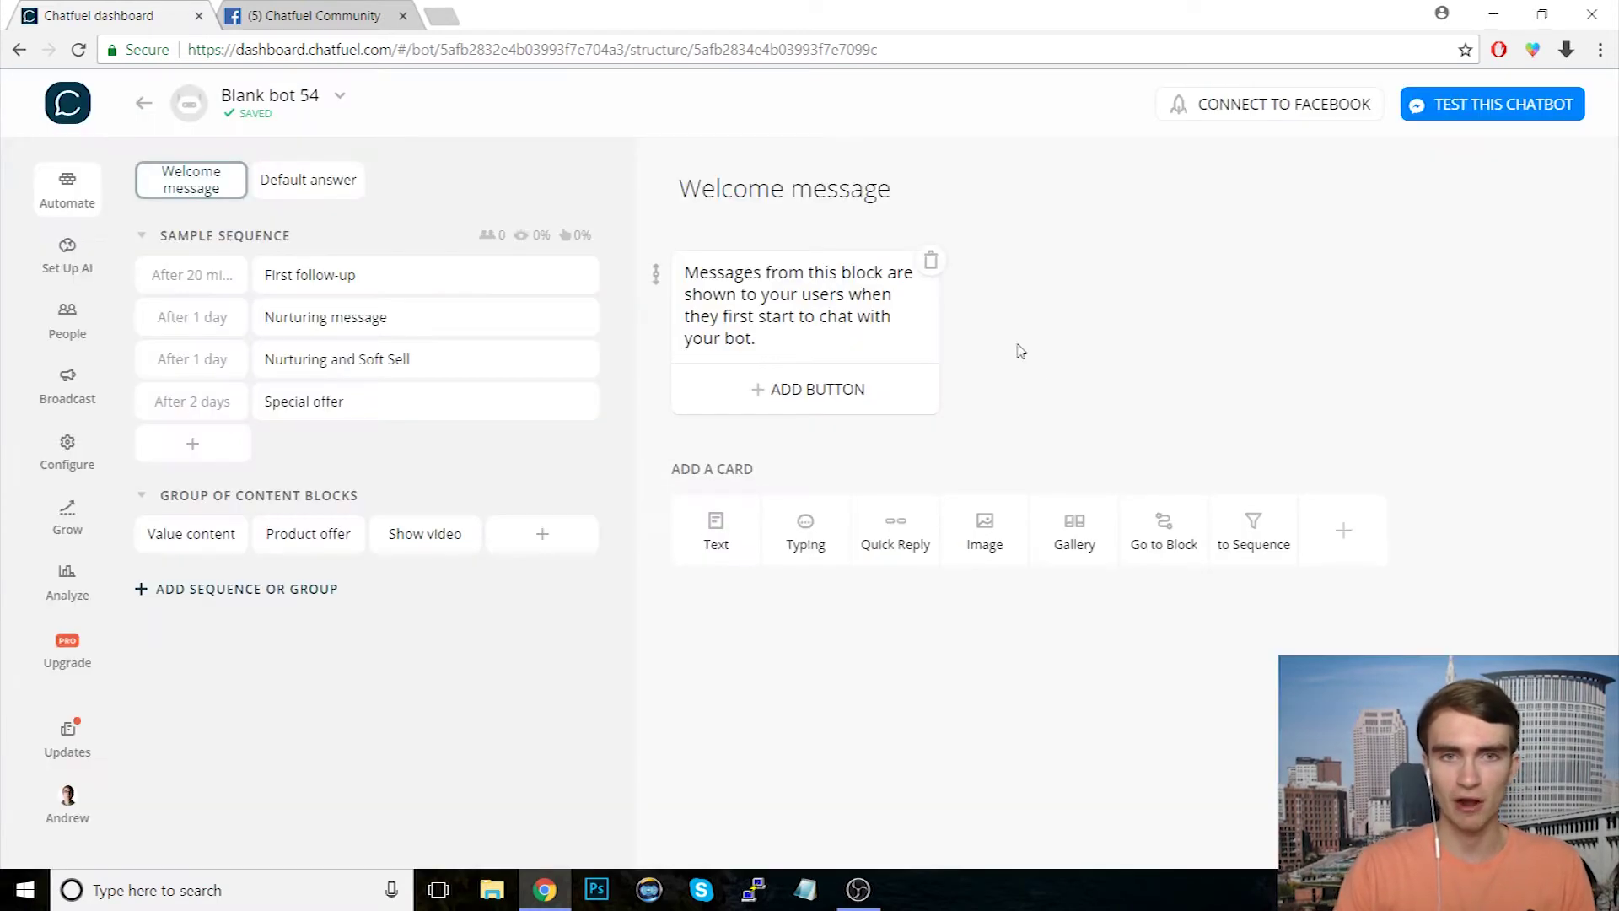
{"action": "left_click", "coordinate": [930, 262]}
{"action": "left_click", "coordinate": [954, 519]}
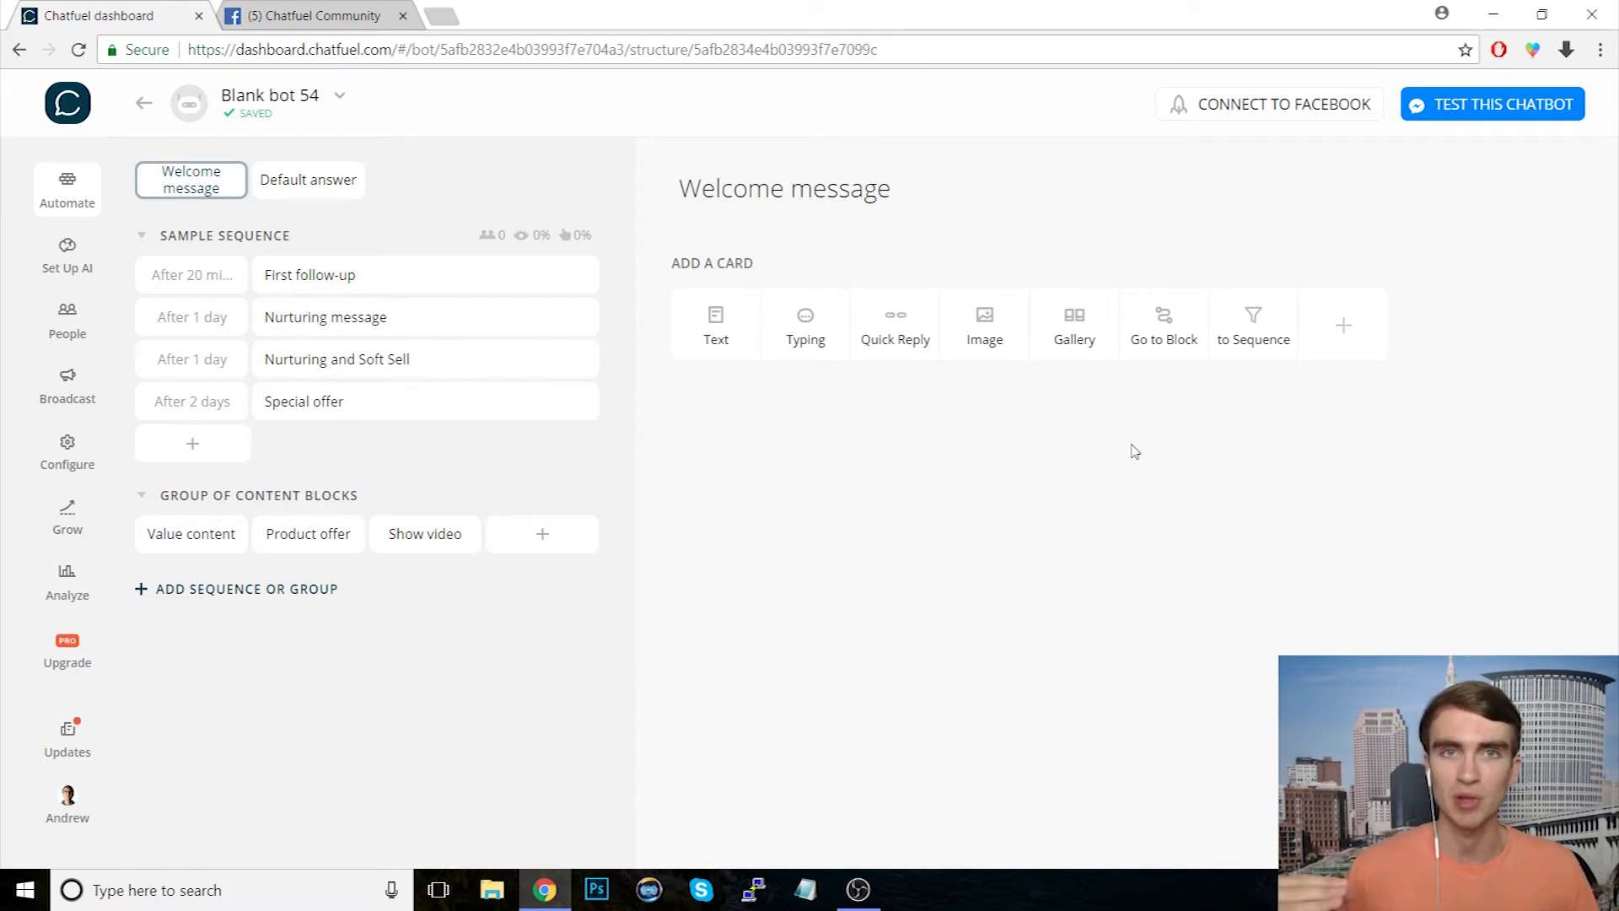
Step: Add a text card asking "Would you like to receive future updates?"
{"action": "left_click", "coordinate": [693, 345]}
{"action": "type", "text": "Woul"}
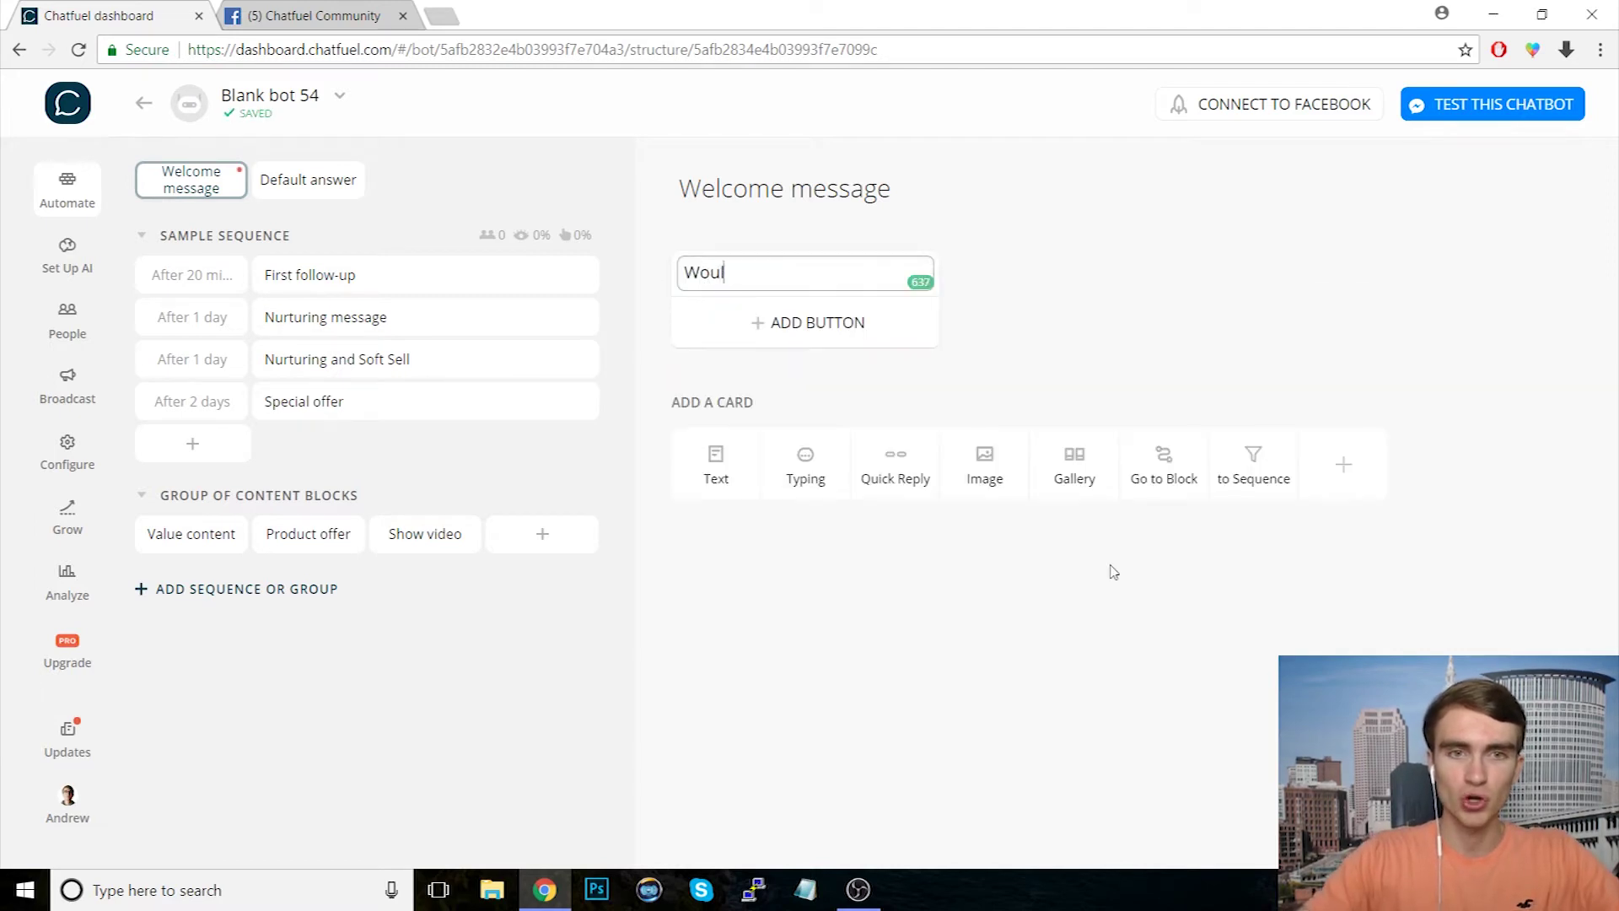
{"action": "type", "text": "d you like to receive "}
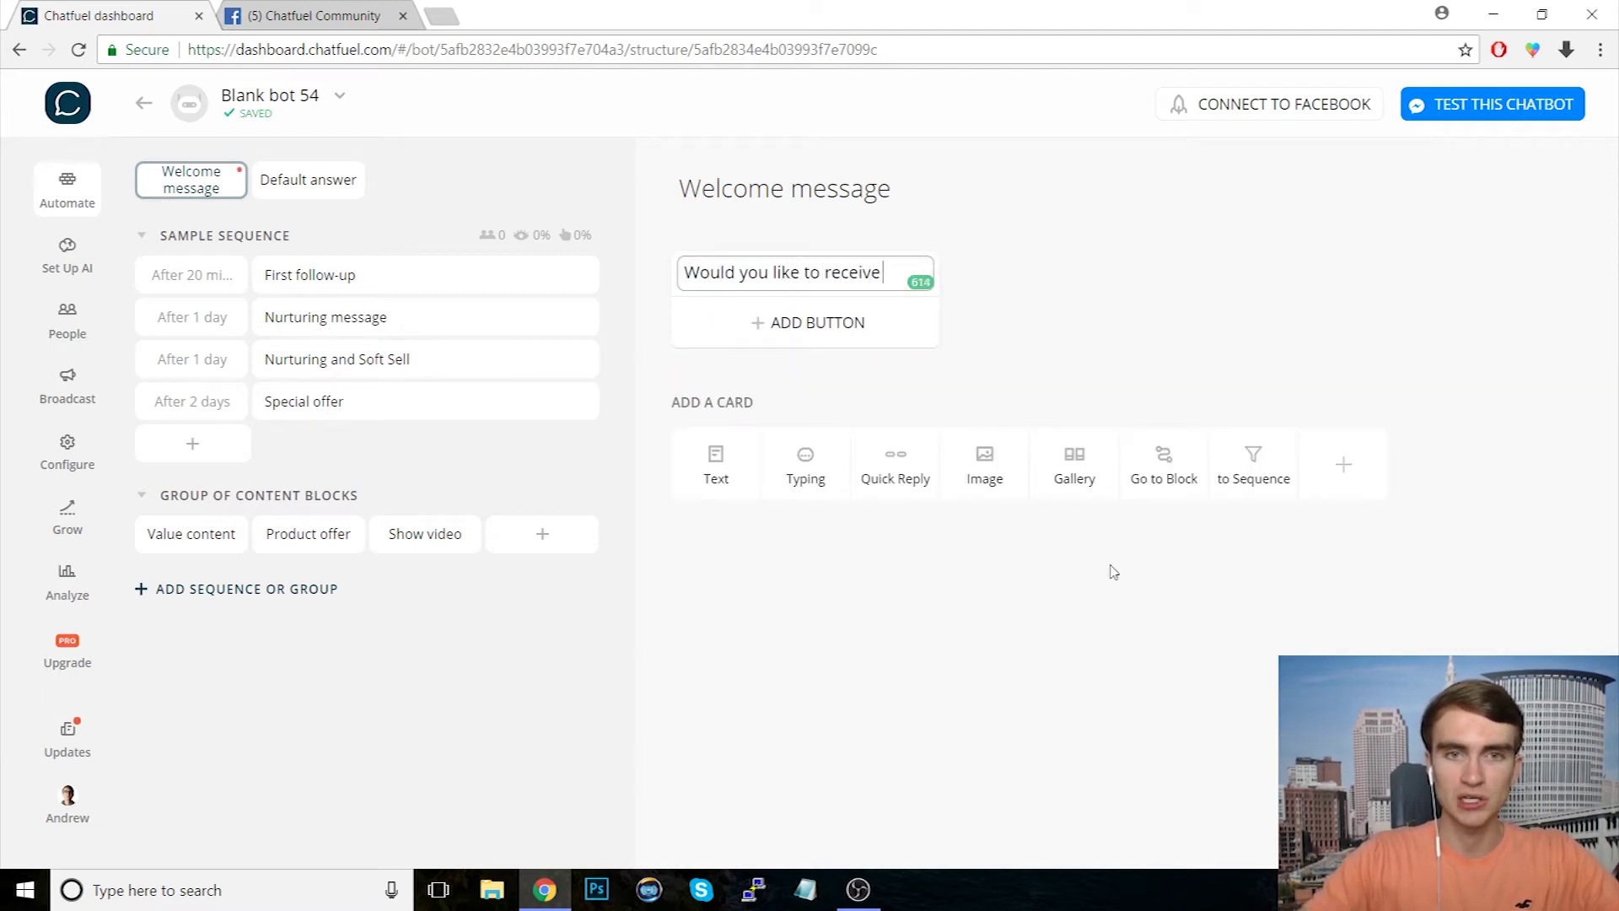
{"action": "type", "text": "future updates?"}
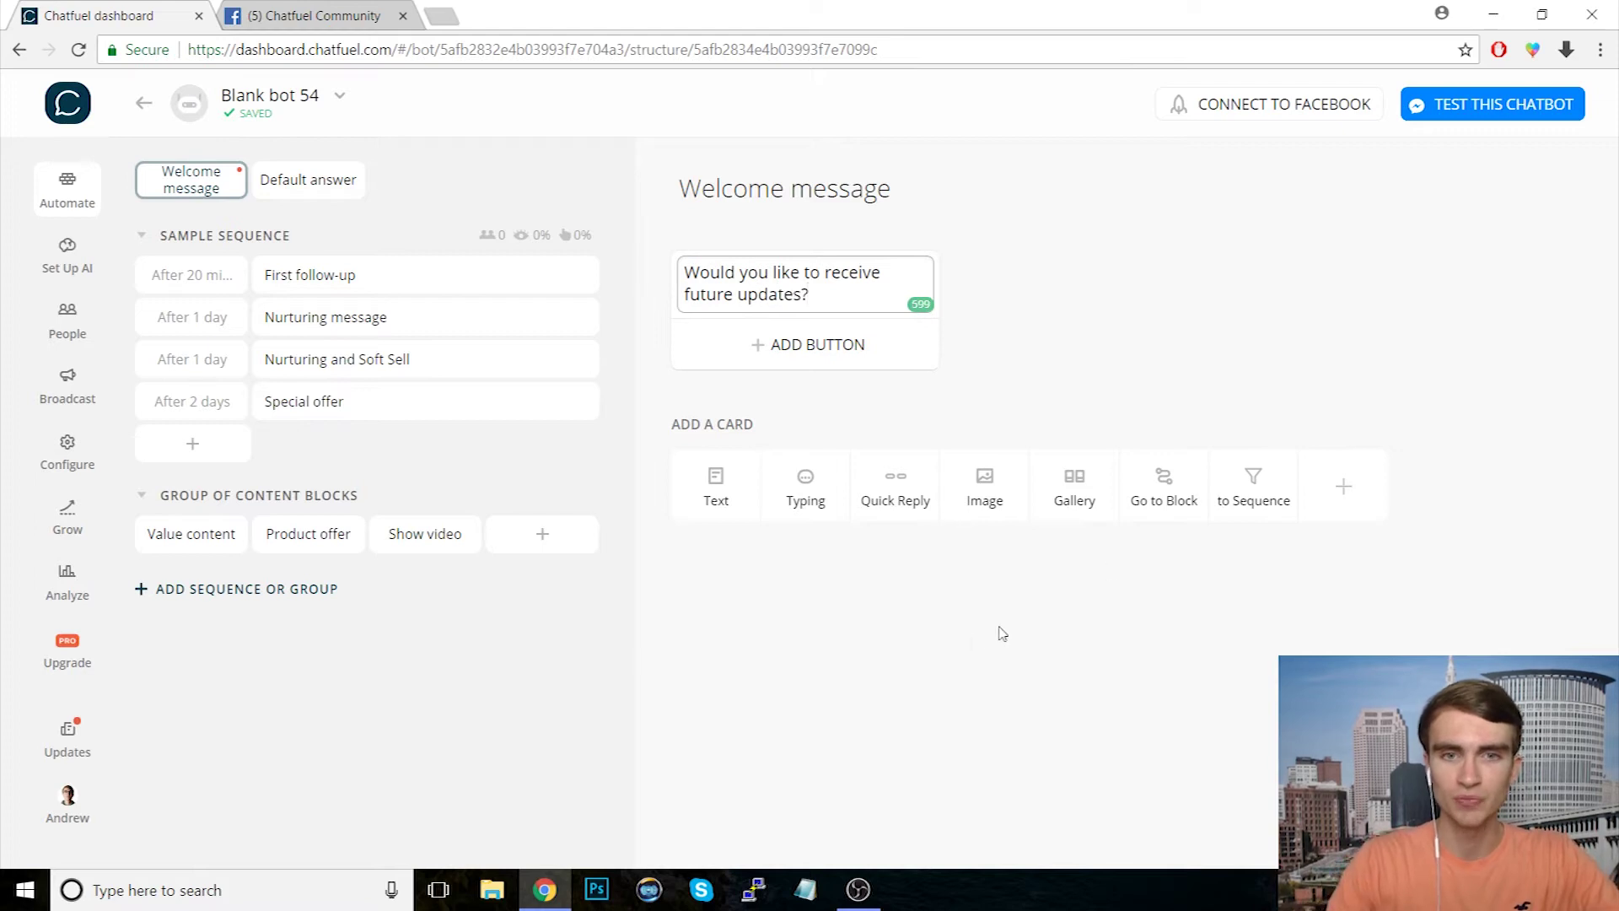
{"action": "left_click", "coordinate": [961, 642]}
Step: Add Yes and No quick replies under the question and turn off AI processing of typed replies
{"action": "left_click", "coordinate": [914, 506]}
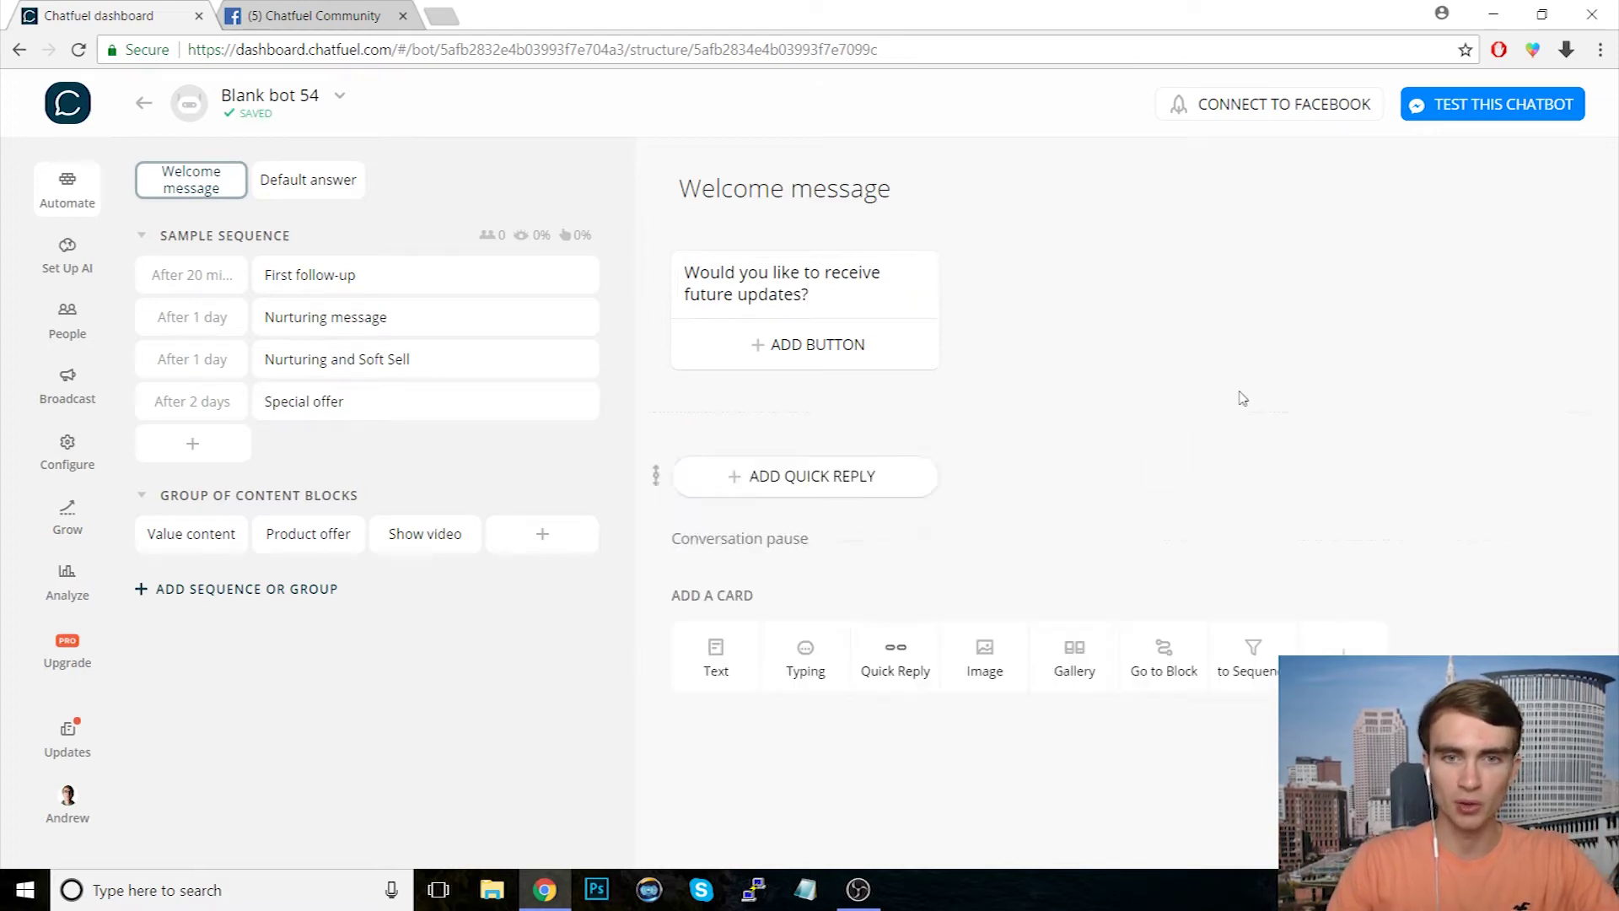
{"action": "left_click", "coordinate": [813, 474]}
{"action": "type", "text": "Yes"}
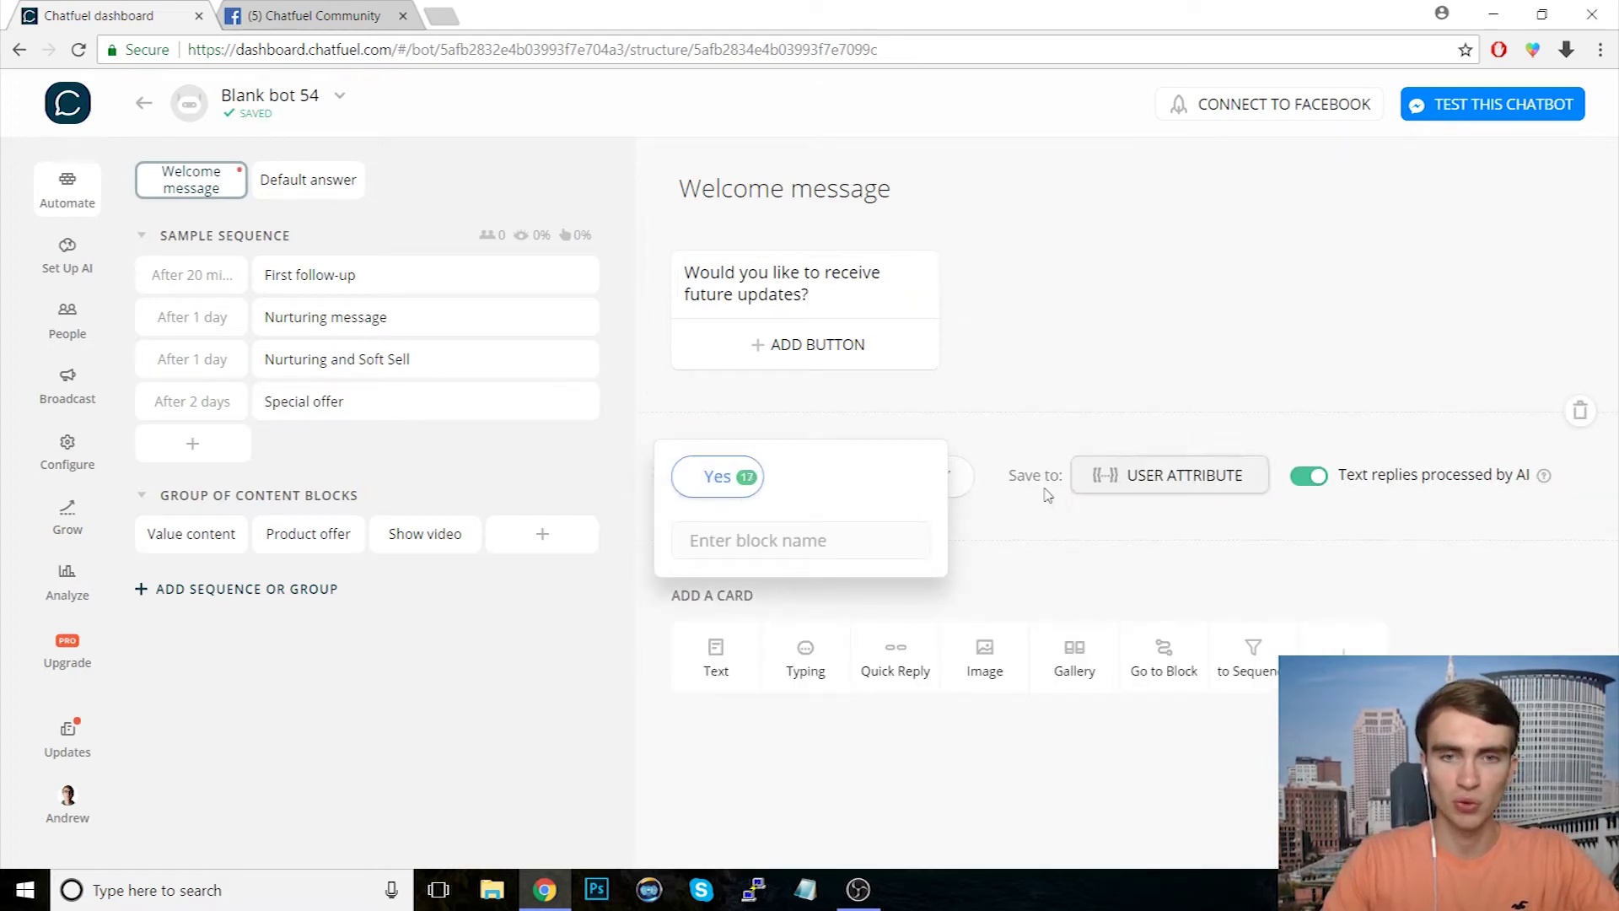
{"action": "left_click", "coordinate": [968, 486]}
{"action": "type", "text": "No"}
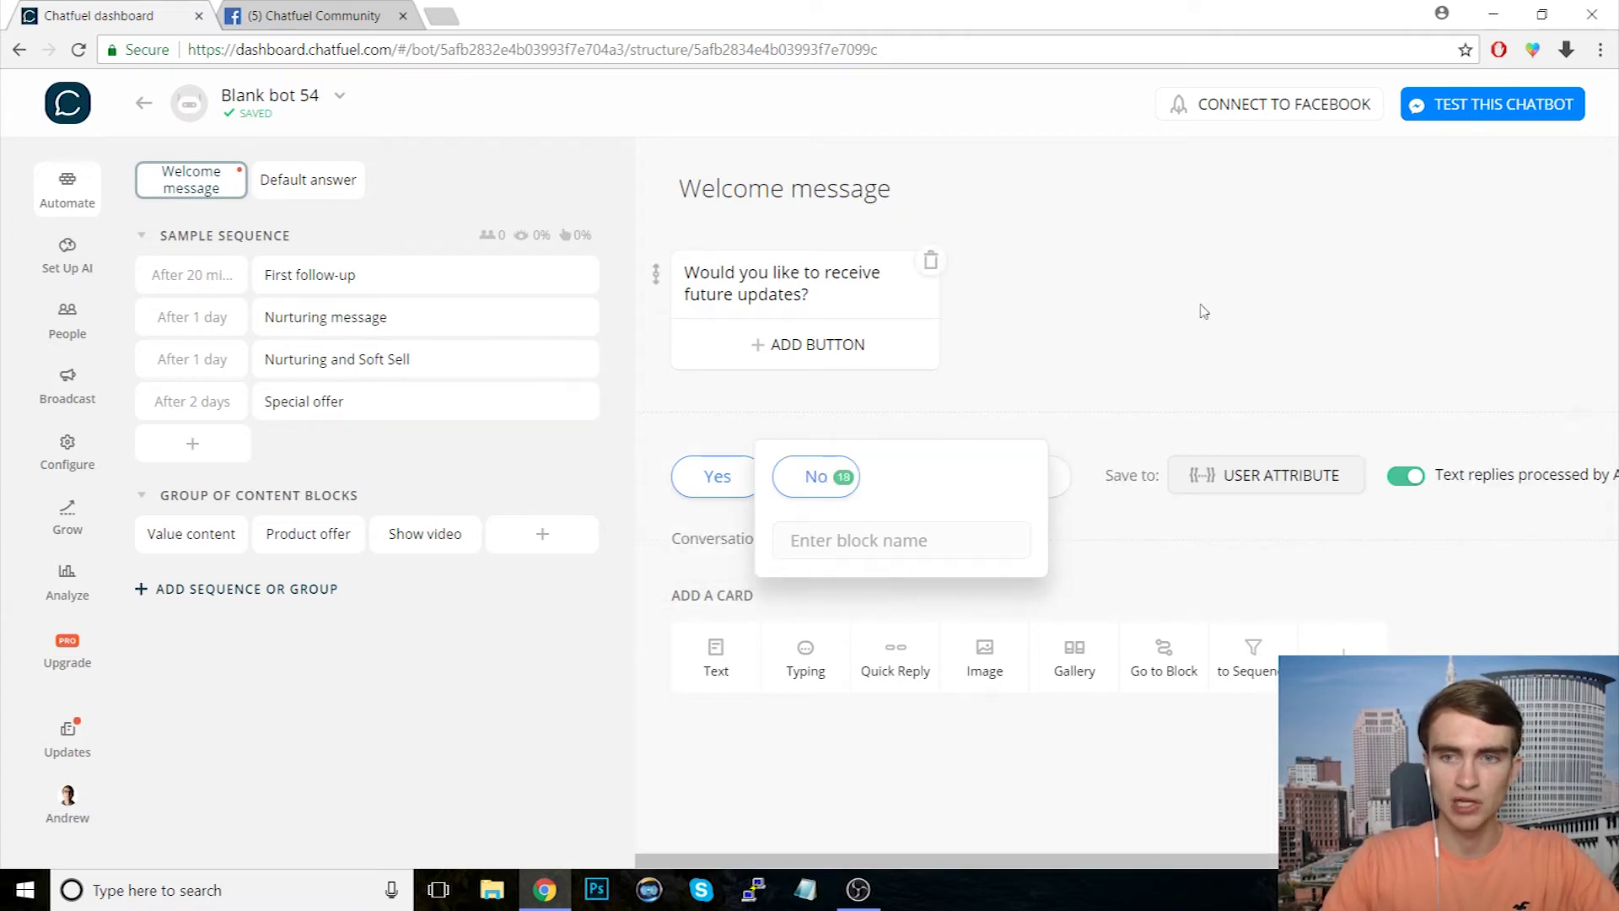
{"action": "left_click", "coordinate": [1204, 323]}
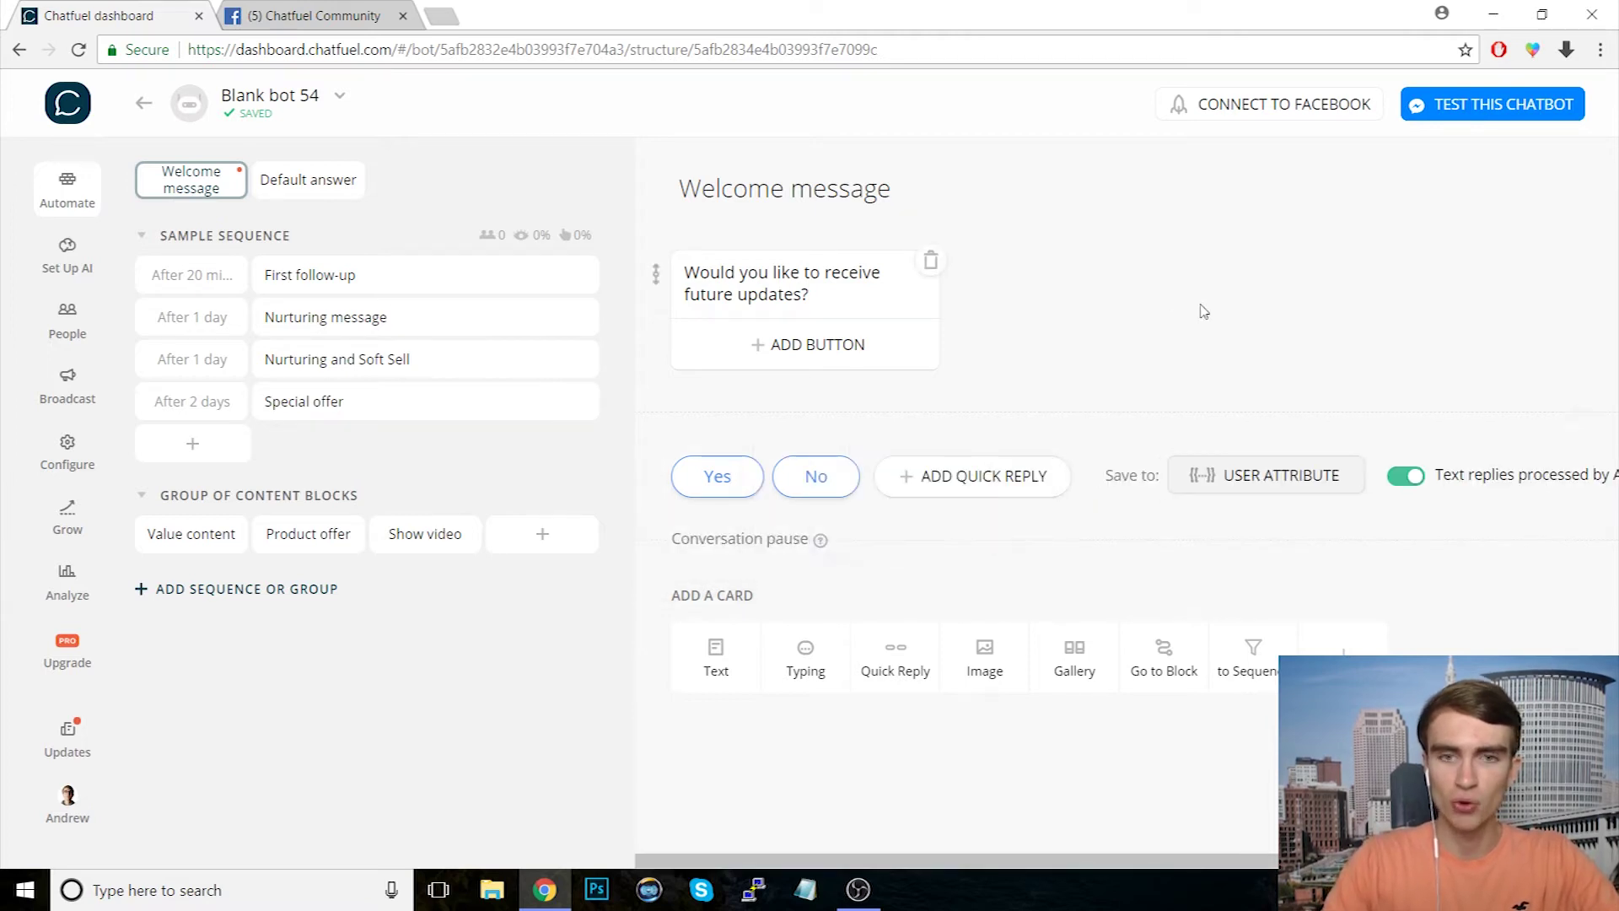
{"action": "left_click", "coordinate": [1405, 475]}
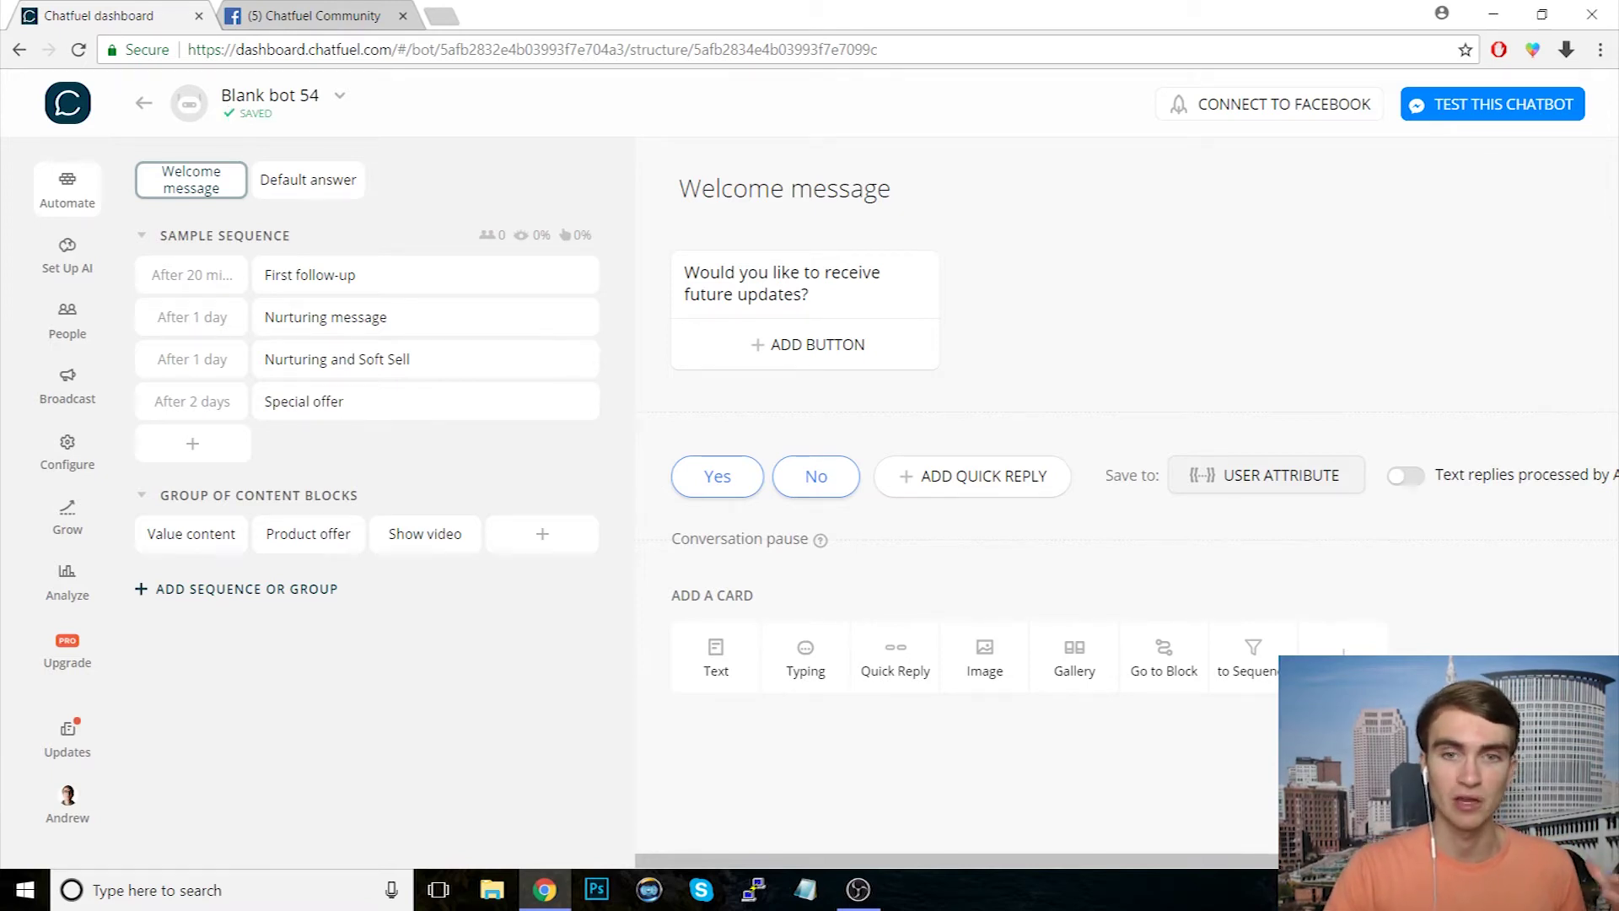
Step: Store the Yes/No quick-reply answer in the user attribute subscribed?
{"action": "left_click", "coordinate": [1229, 474]}
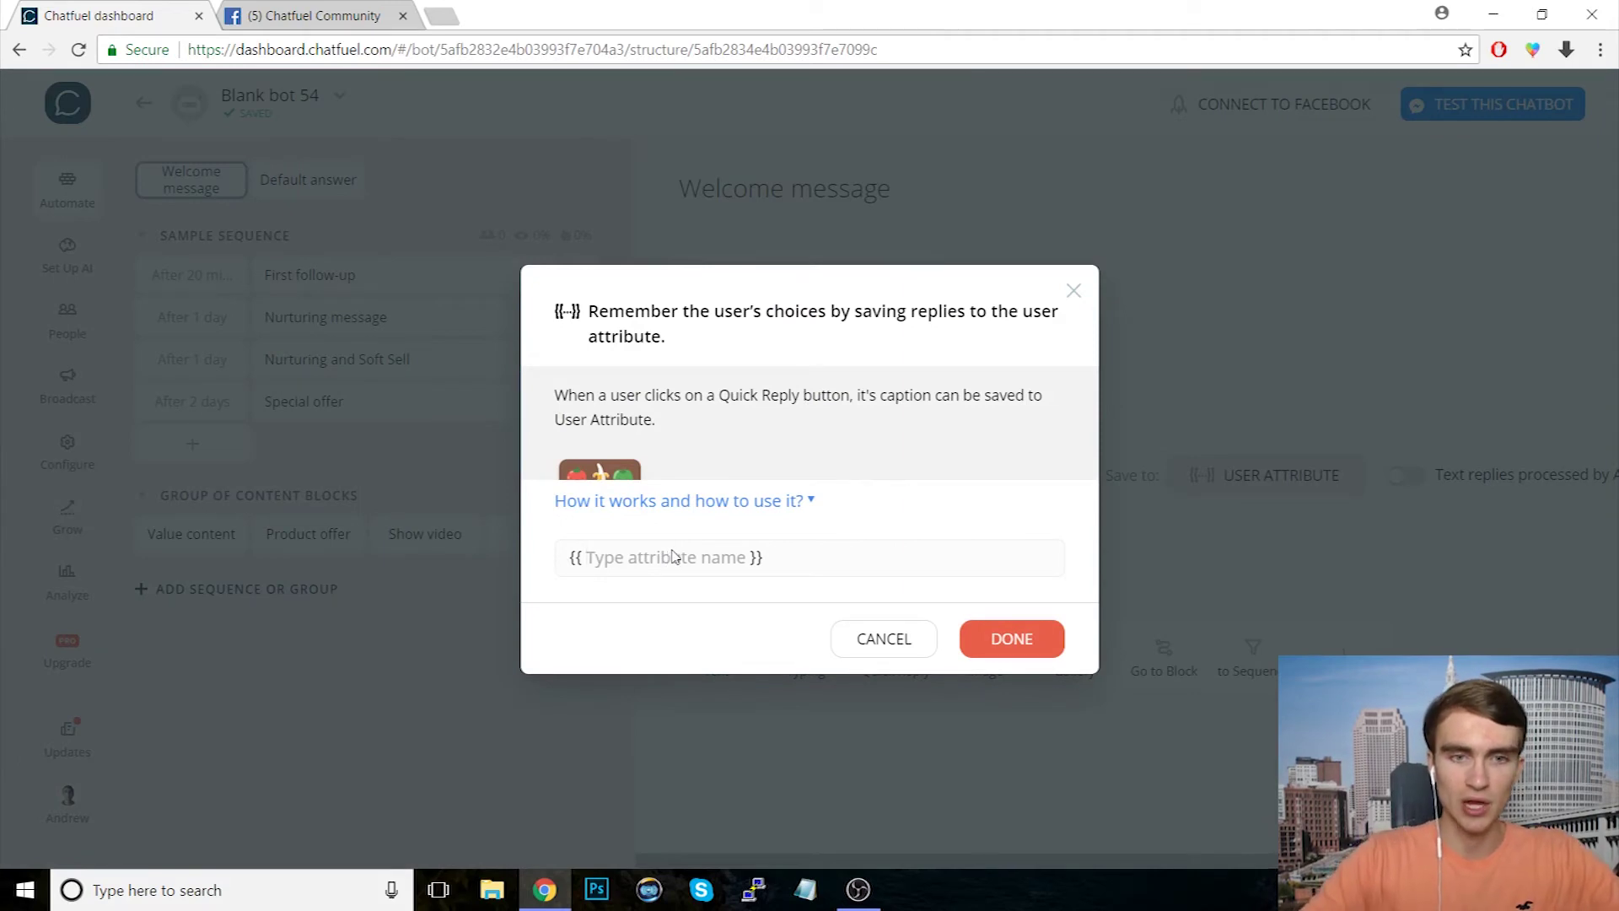
{"action": "left_click", "coordinate": [885, 641]}
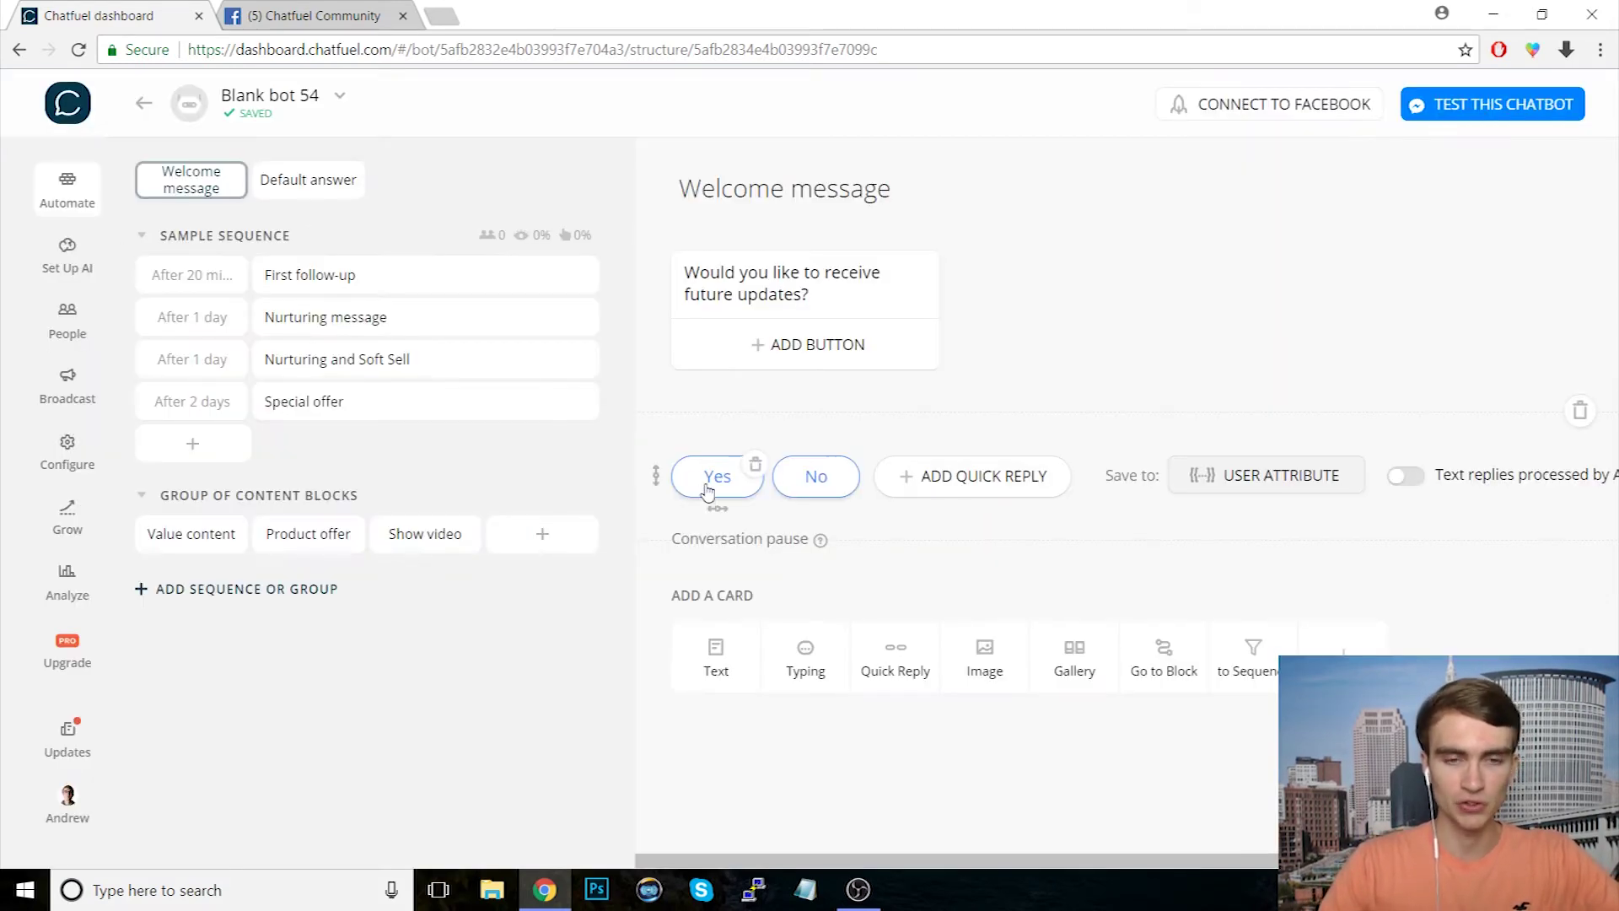
{"action": "left_click", "coordinate": [1232, 479]}
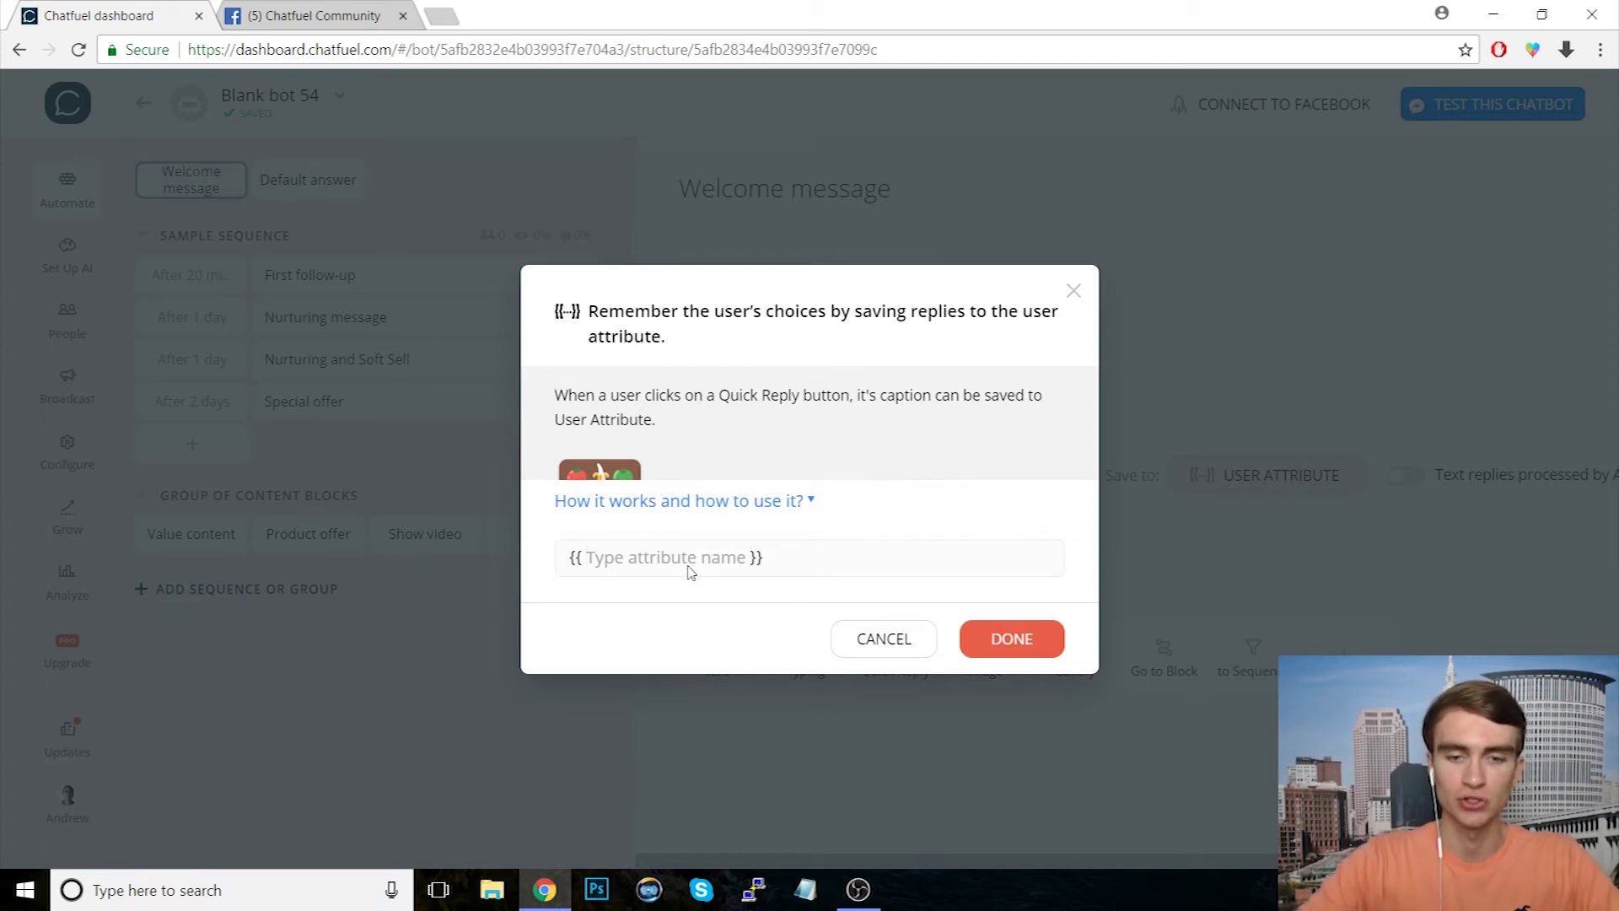
{"action": "type", "text": "subscribed?"}
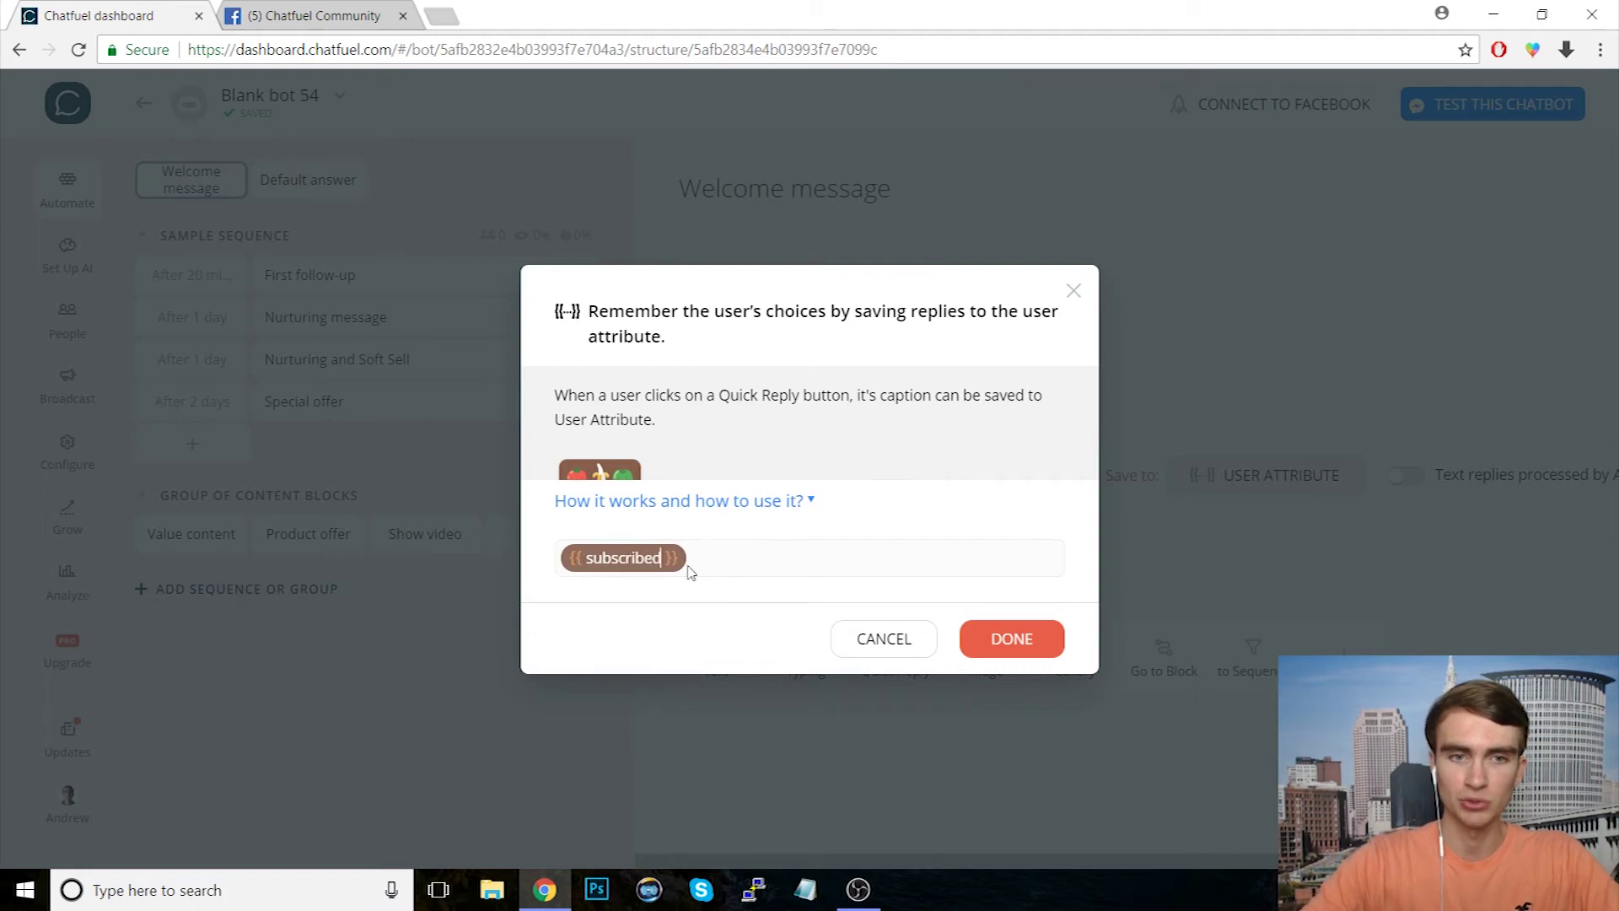
{"action": "left_click", "coordinate": [968, 639]}
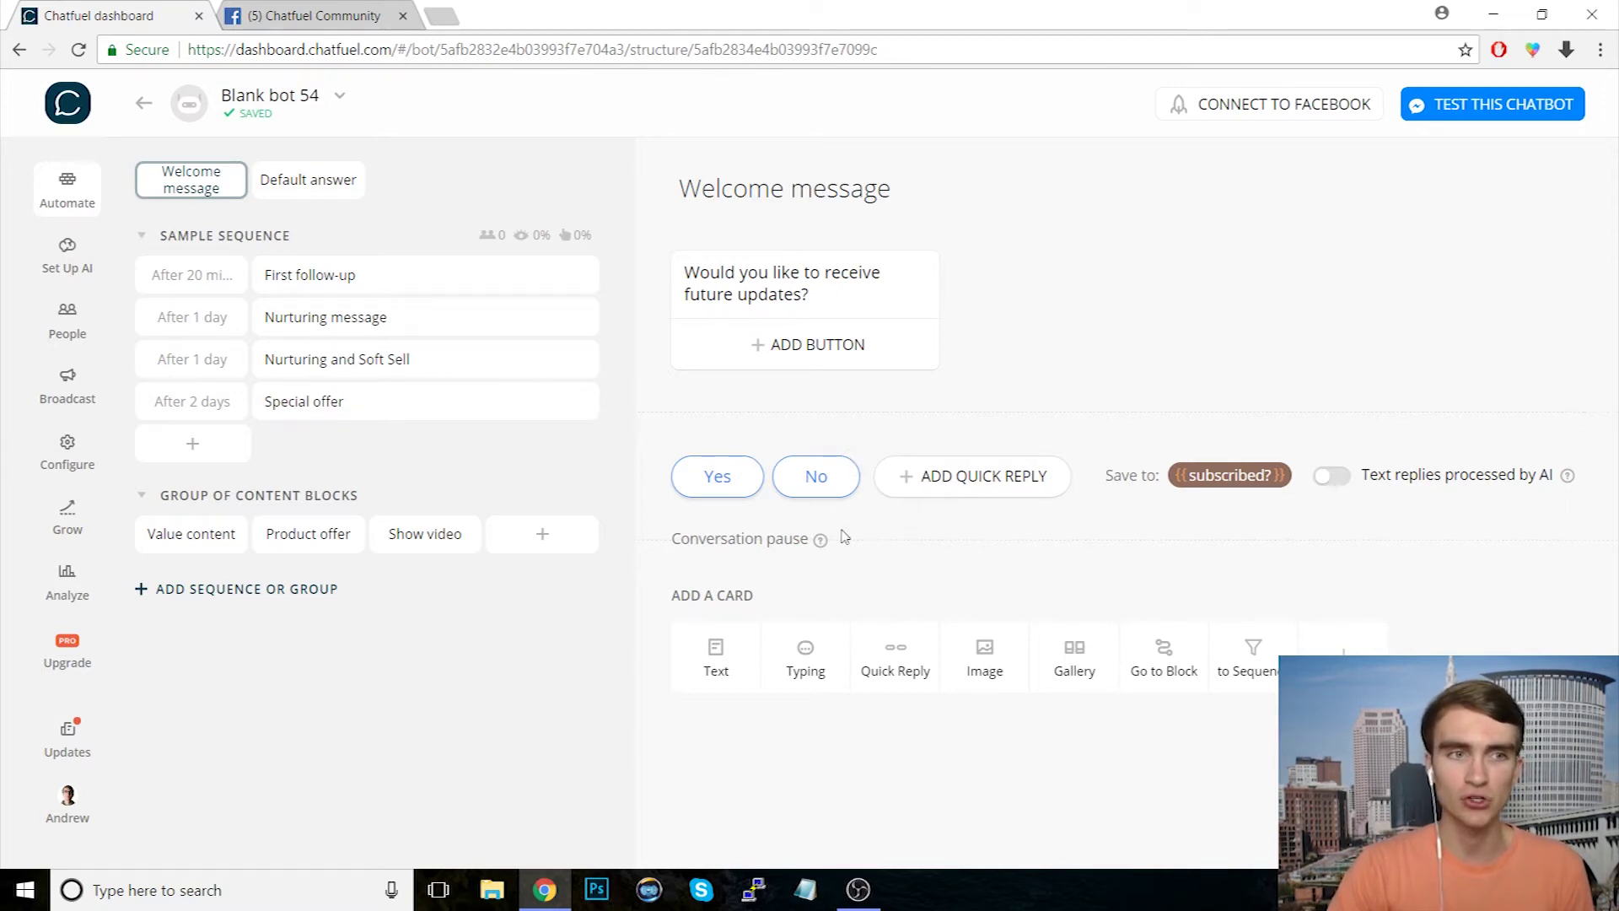
Step: In Broadcasting, filter the send-now recipients to subscribed? is Yes and preview the message type choices
{"action": "left_click", "coordinate": [66, 399]}
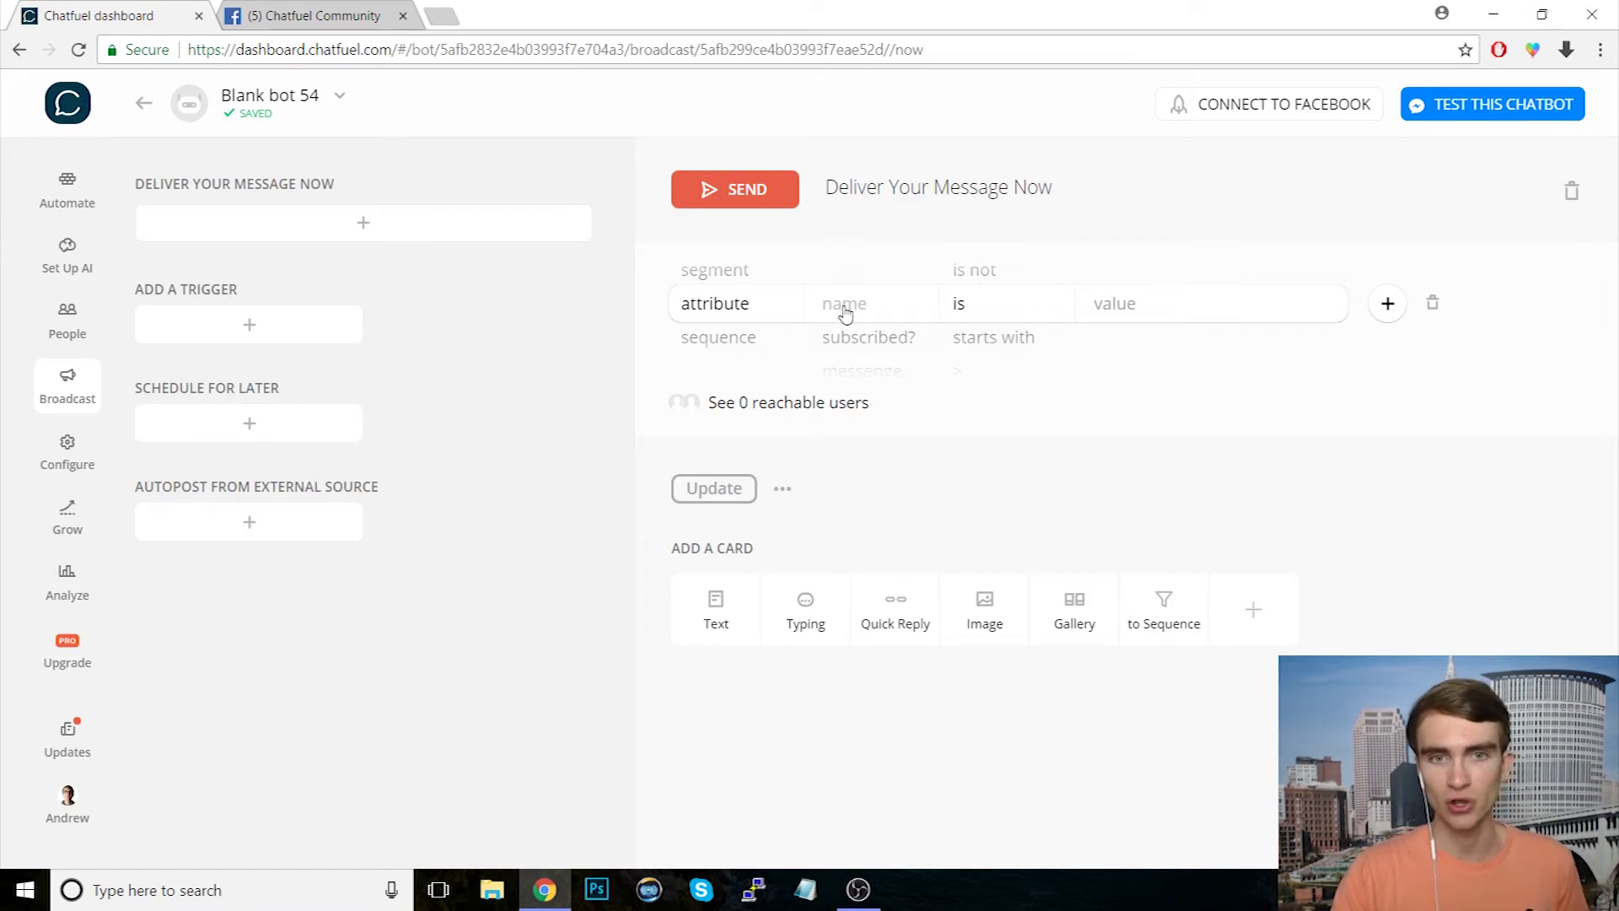
{"action": "left_click", "coordinate": [847, 316]}
{"action": "left_click", "coordinate": [883, 338]}
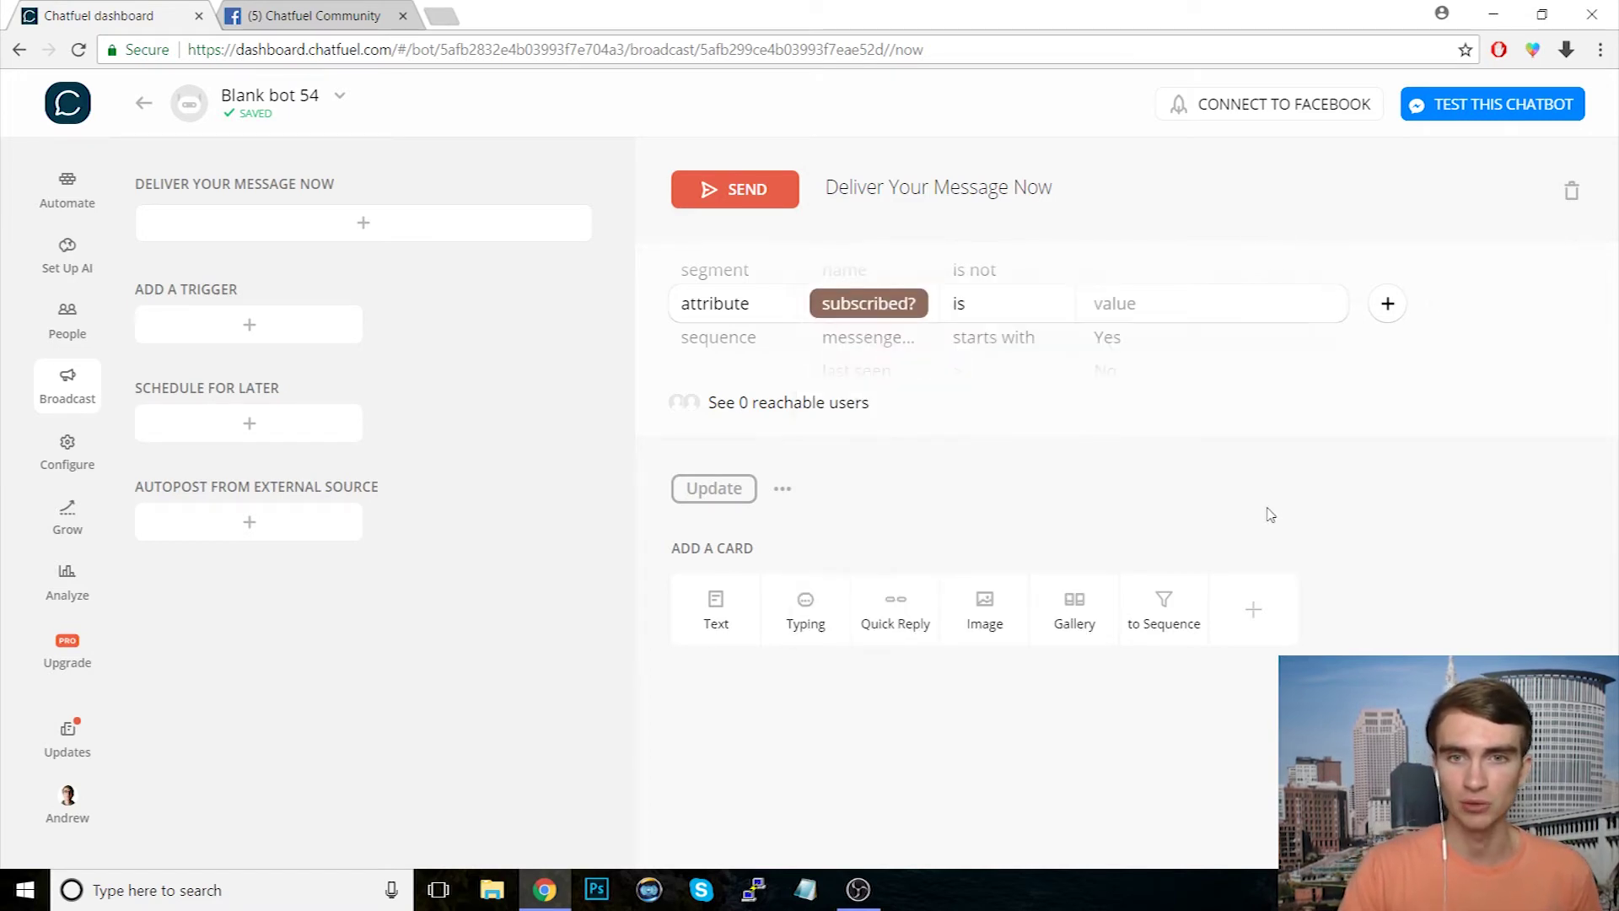
{"action": "left_click", "coordinate": [1134, 313]}
{"action": "left_click", "coordinate": [1267, 434]}
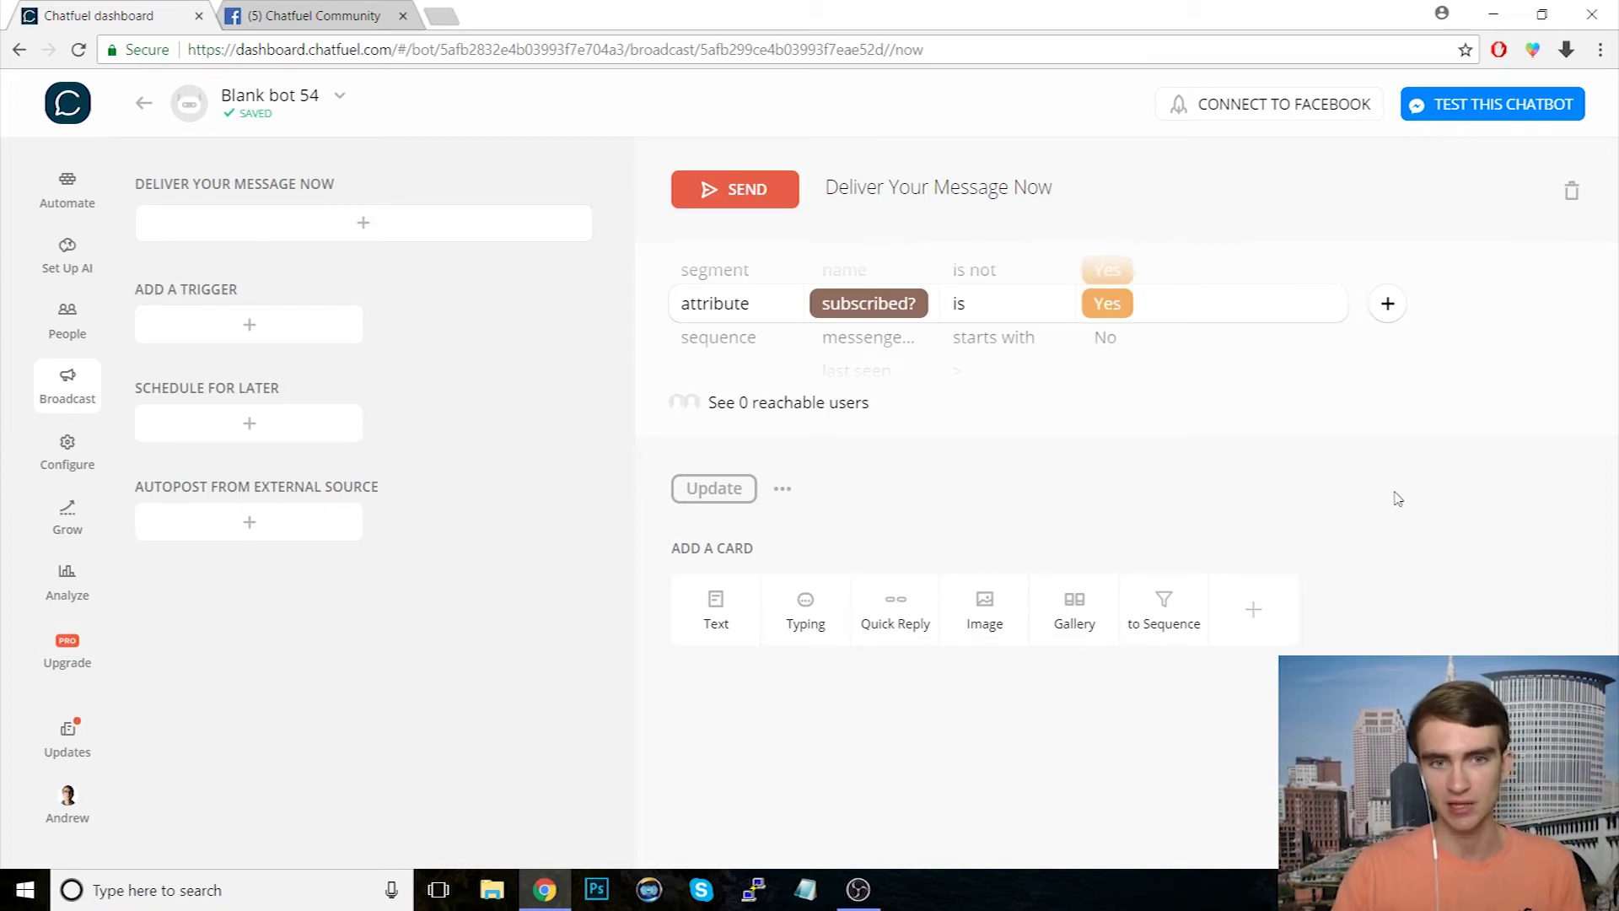
{"action": "left_click", "coordinate": [714, 488]}
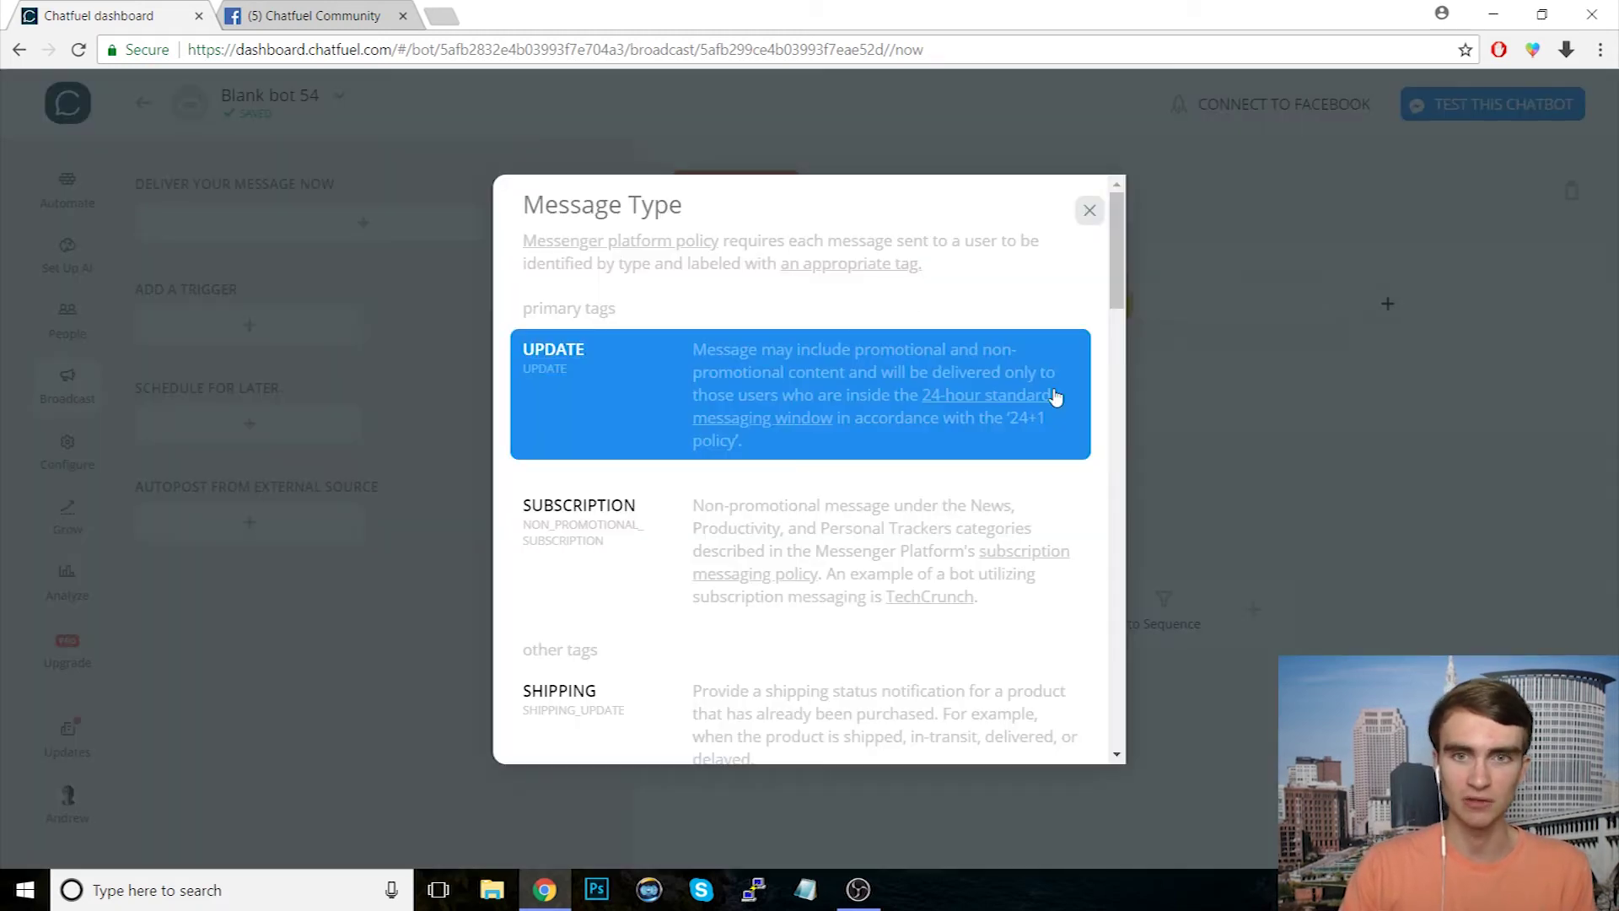
{"action": "scroll", "coordinate": [1054, 396], "scroll_direction": "down", "scroll_amount": 5}
{"action": "scroll", "coordinate": [1054, 396], "scroll_direction": "up", "scroll_amount": 5}
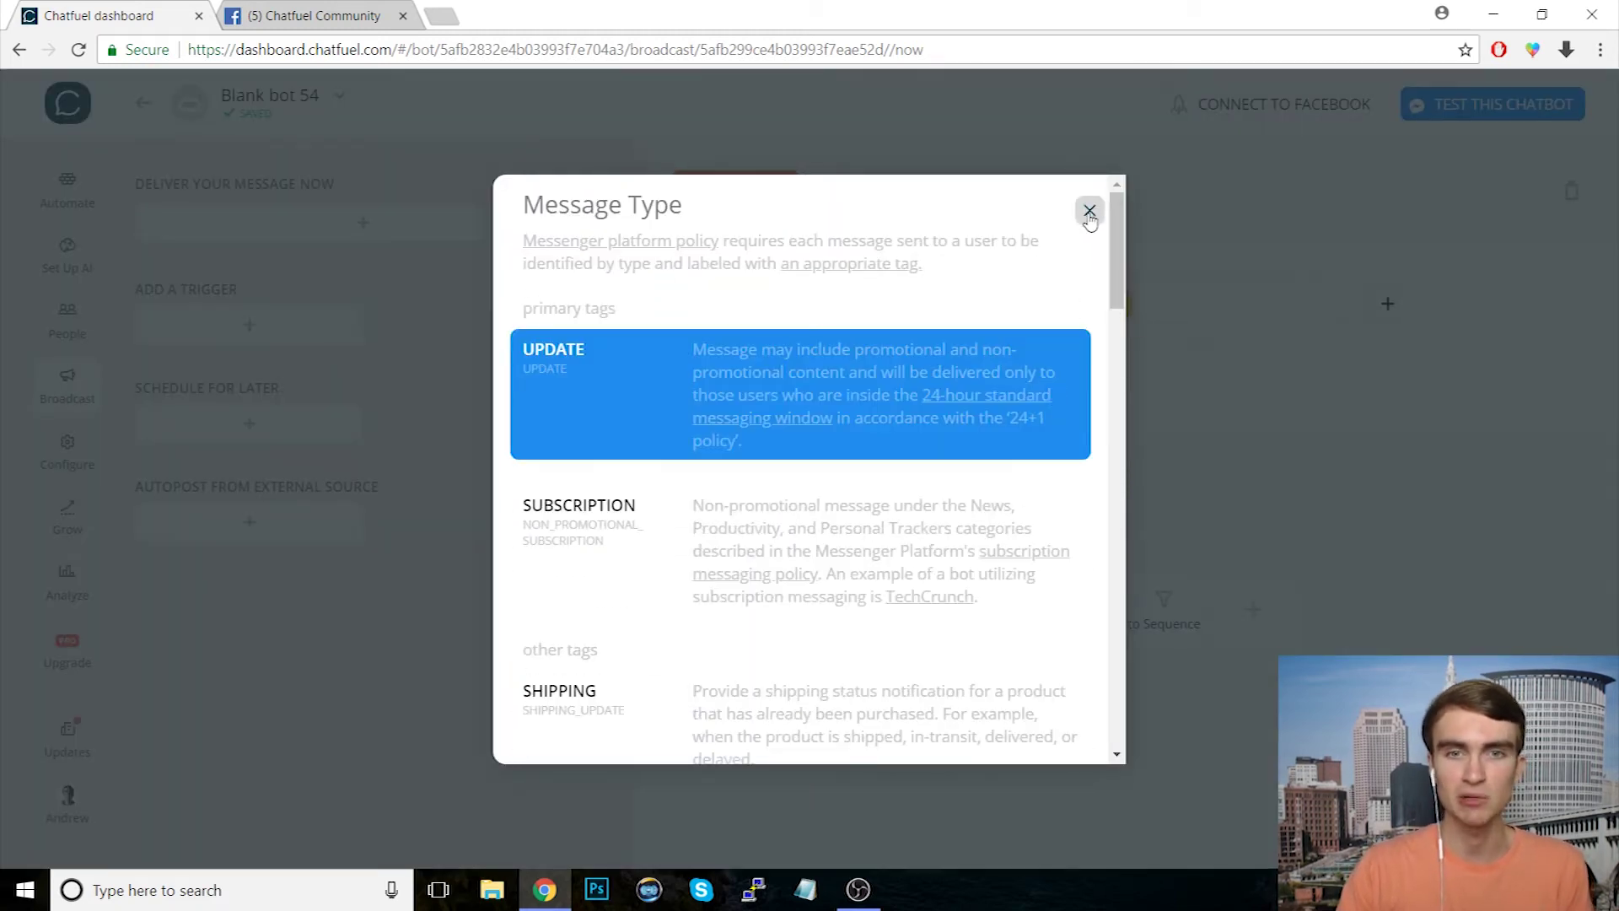
{"action": "left_click", "coordinate": [1089, 210]}
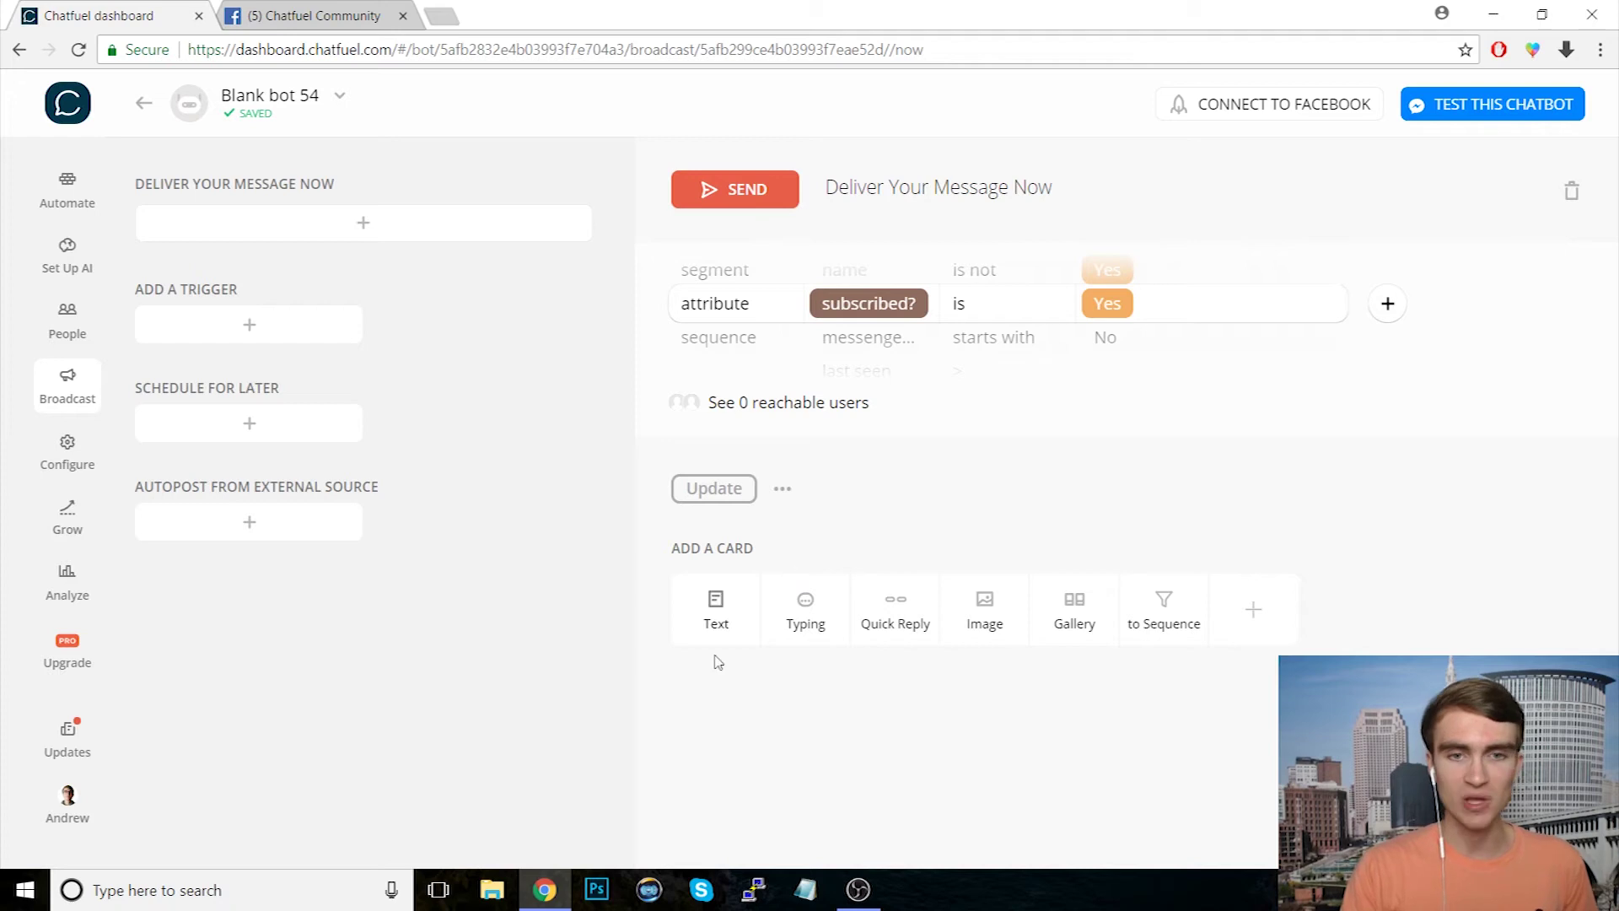
Step: Delete the GROUP OF CONTENT BLOCKS and SAMPLE SEQUENCE groups, confirming each with DELETE
{"action": "left_click", "coordinate": [57, 201]}
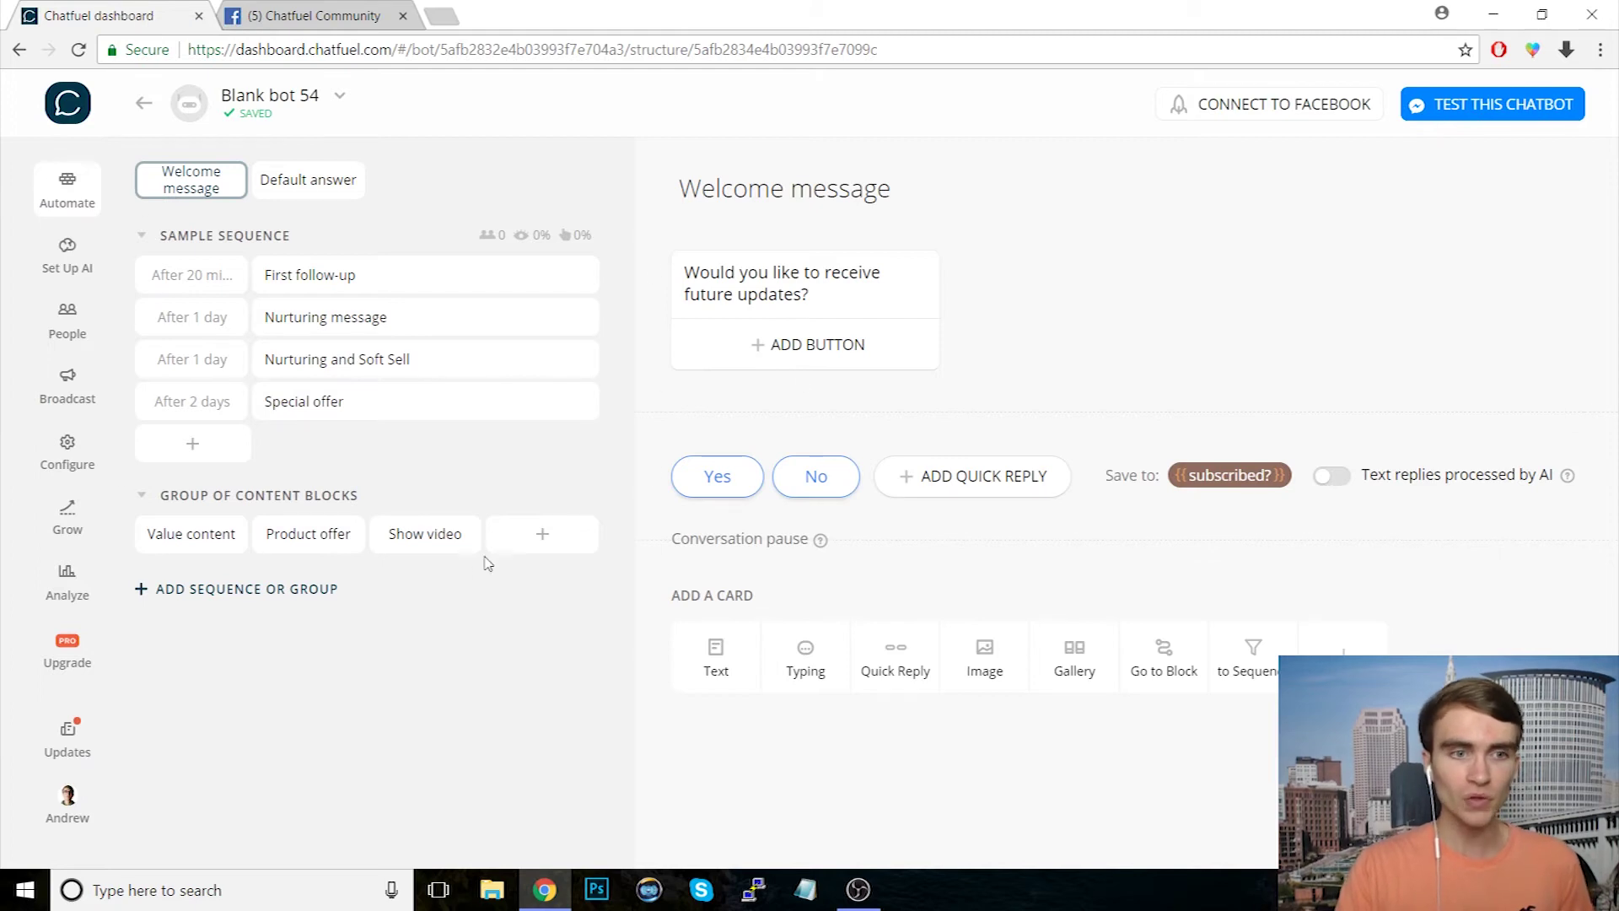
{"action": "left_click", "coordinate": [607, 496]}
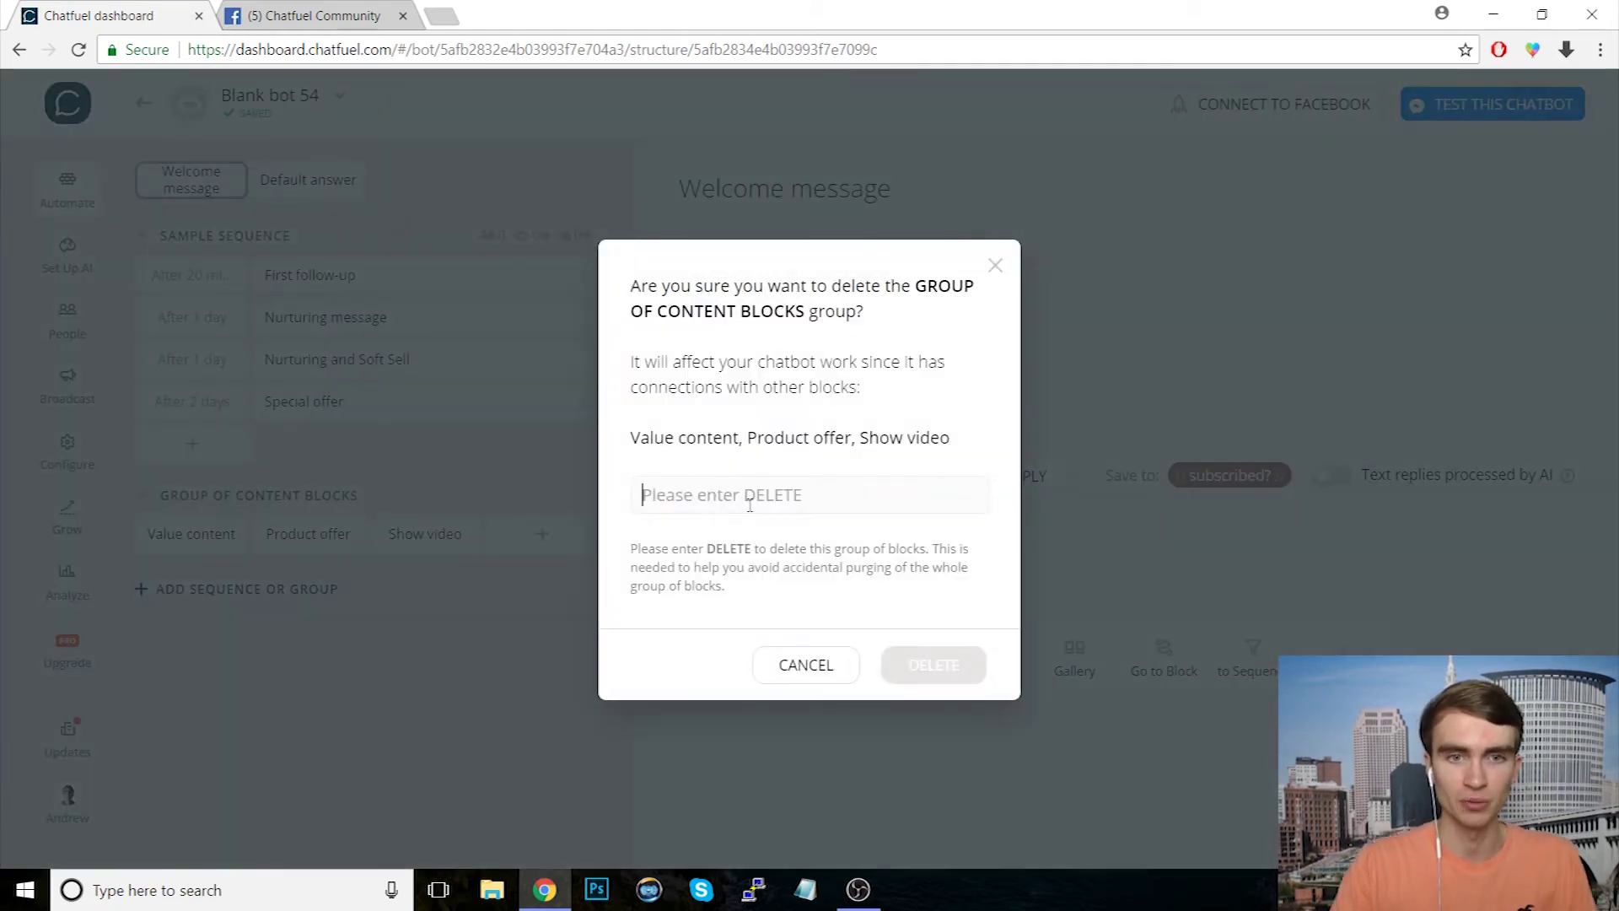
{"action": "type", "text": "DELETE"}
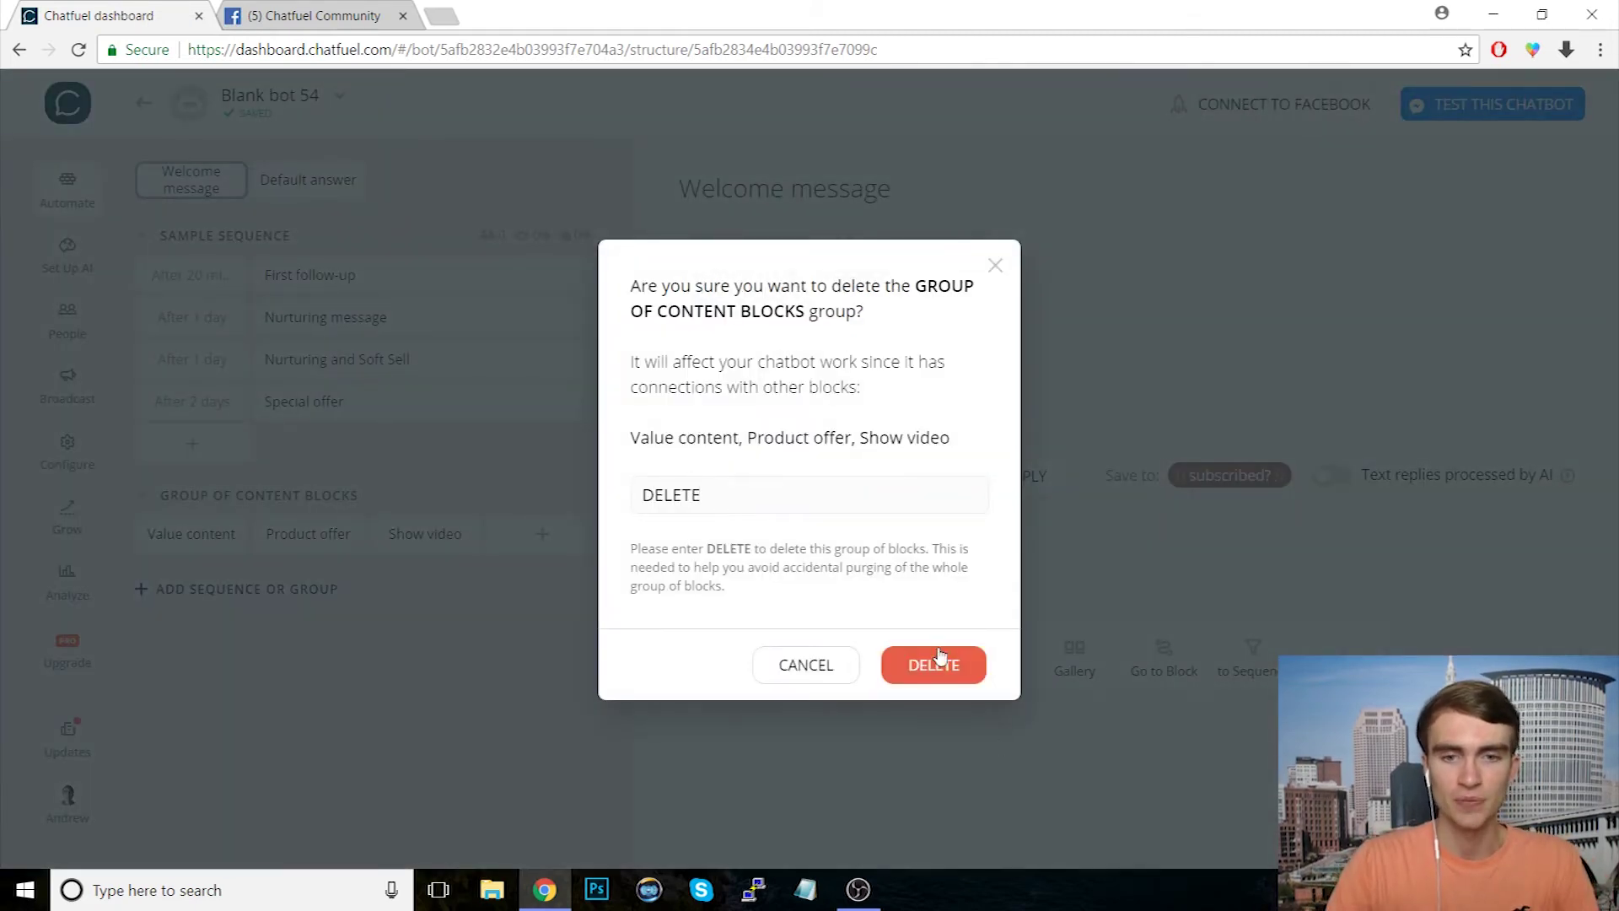
{"action": "left_click", "coordinate": [938, 662]}
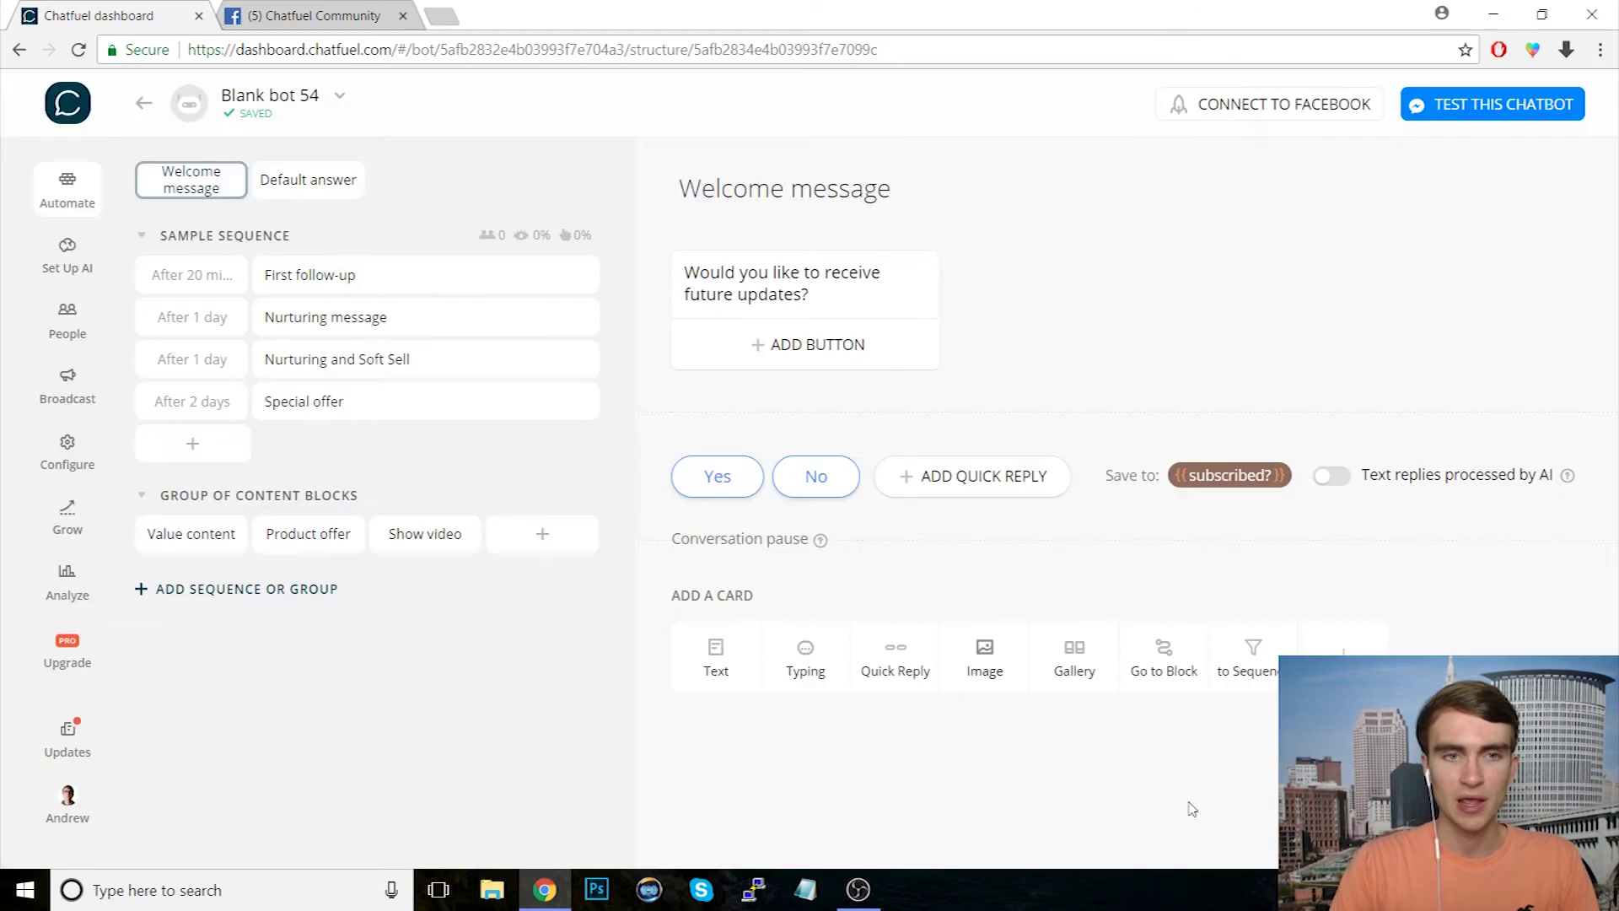
{"action": "left_click", "coordinate": [607, 237]}
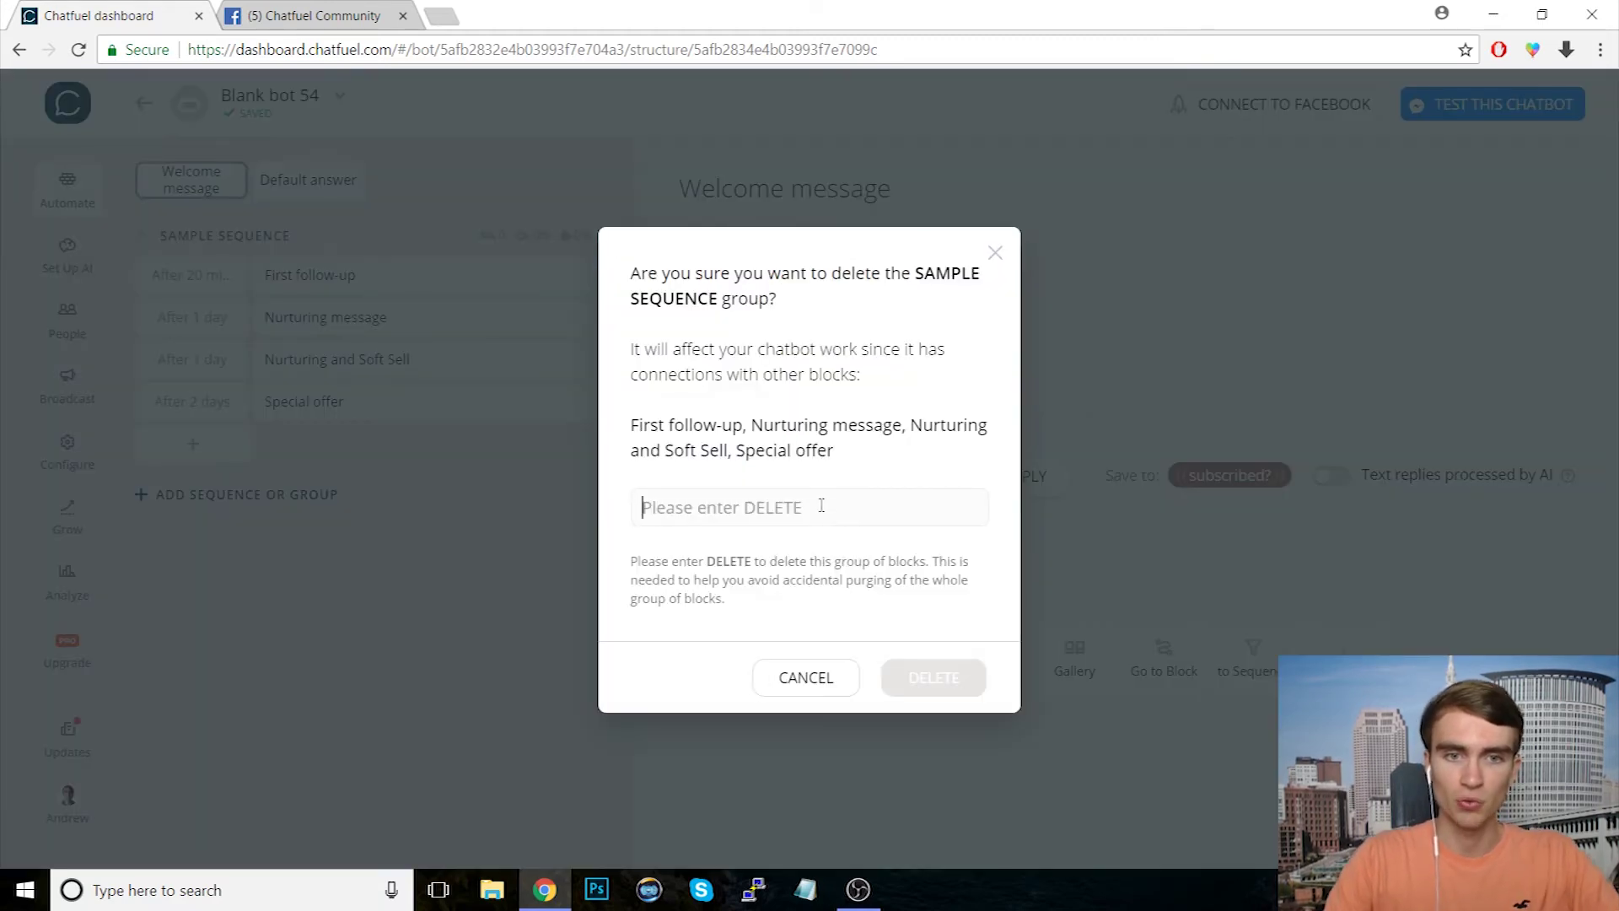
{"action": "type", "text": "DELETE"}
{"action": "left_click", "coordinate": [970, 688]}
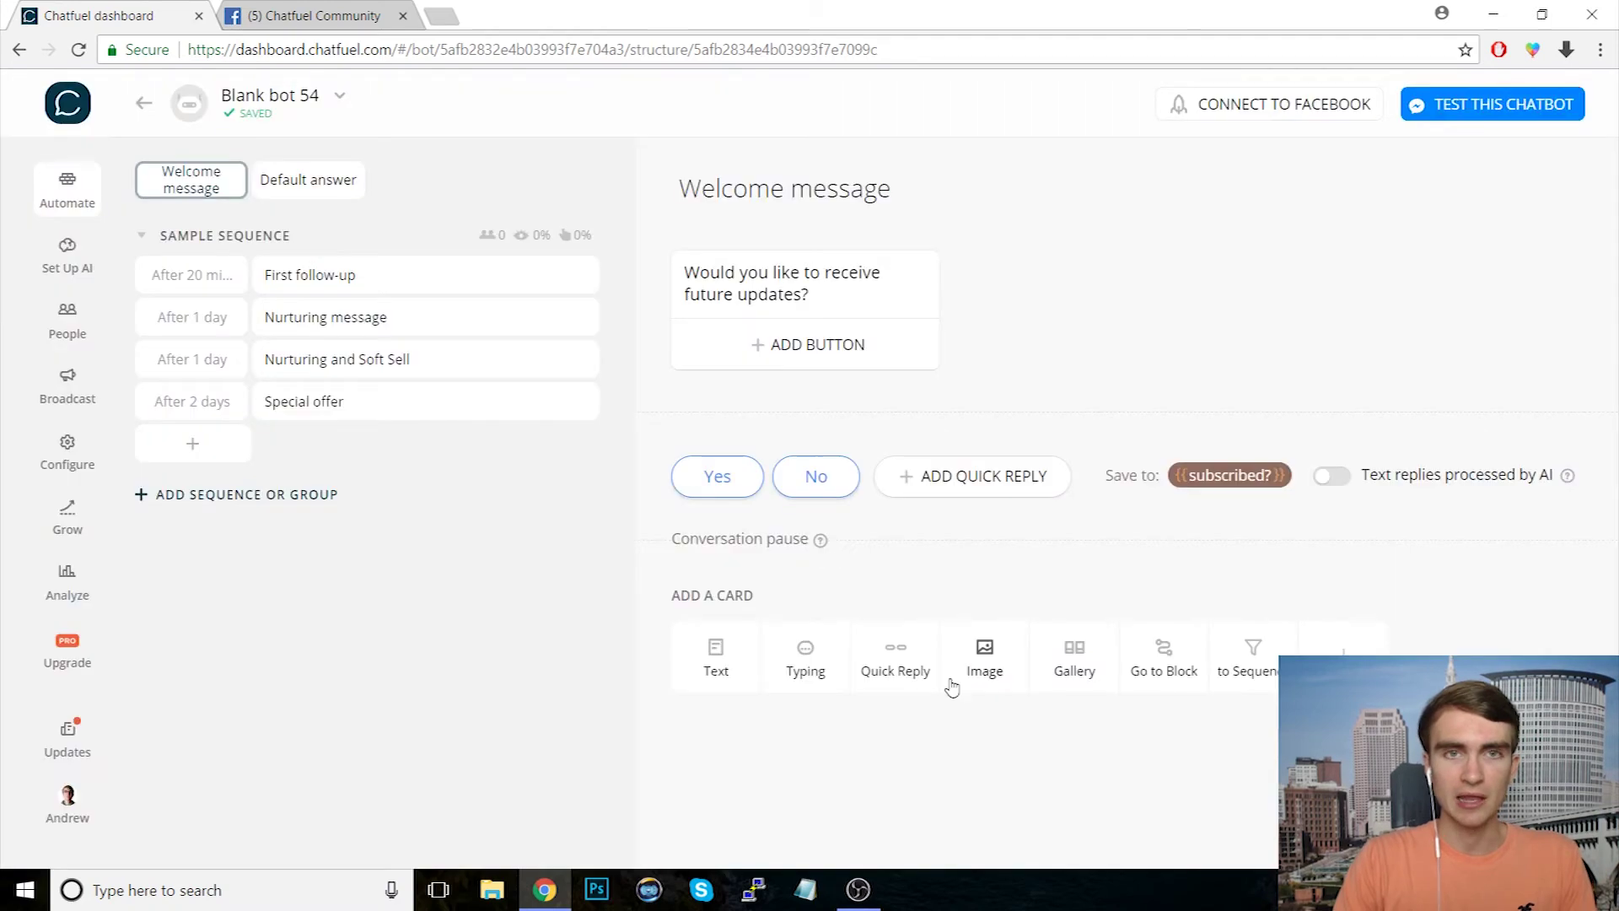
Step: Add a new group containing a block named Unsubscribe
{"action": "left_click", "coordinate": [215, 235]}
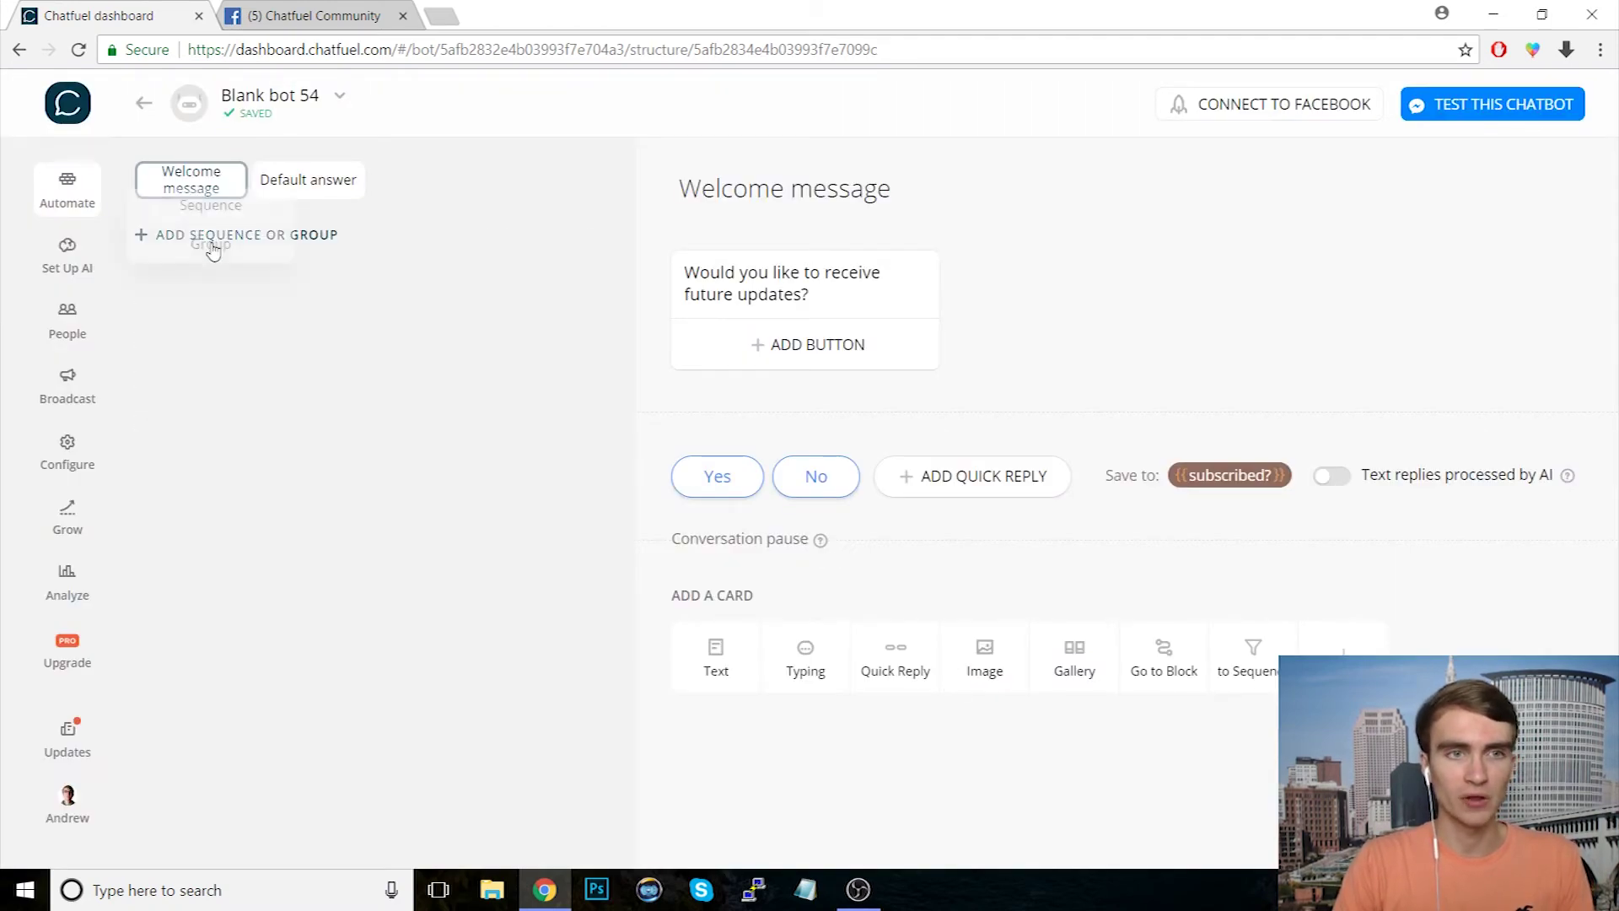
{"action": "left_click", "coordinate": [199, 245]}
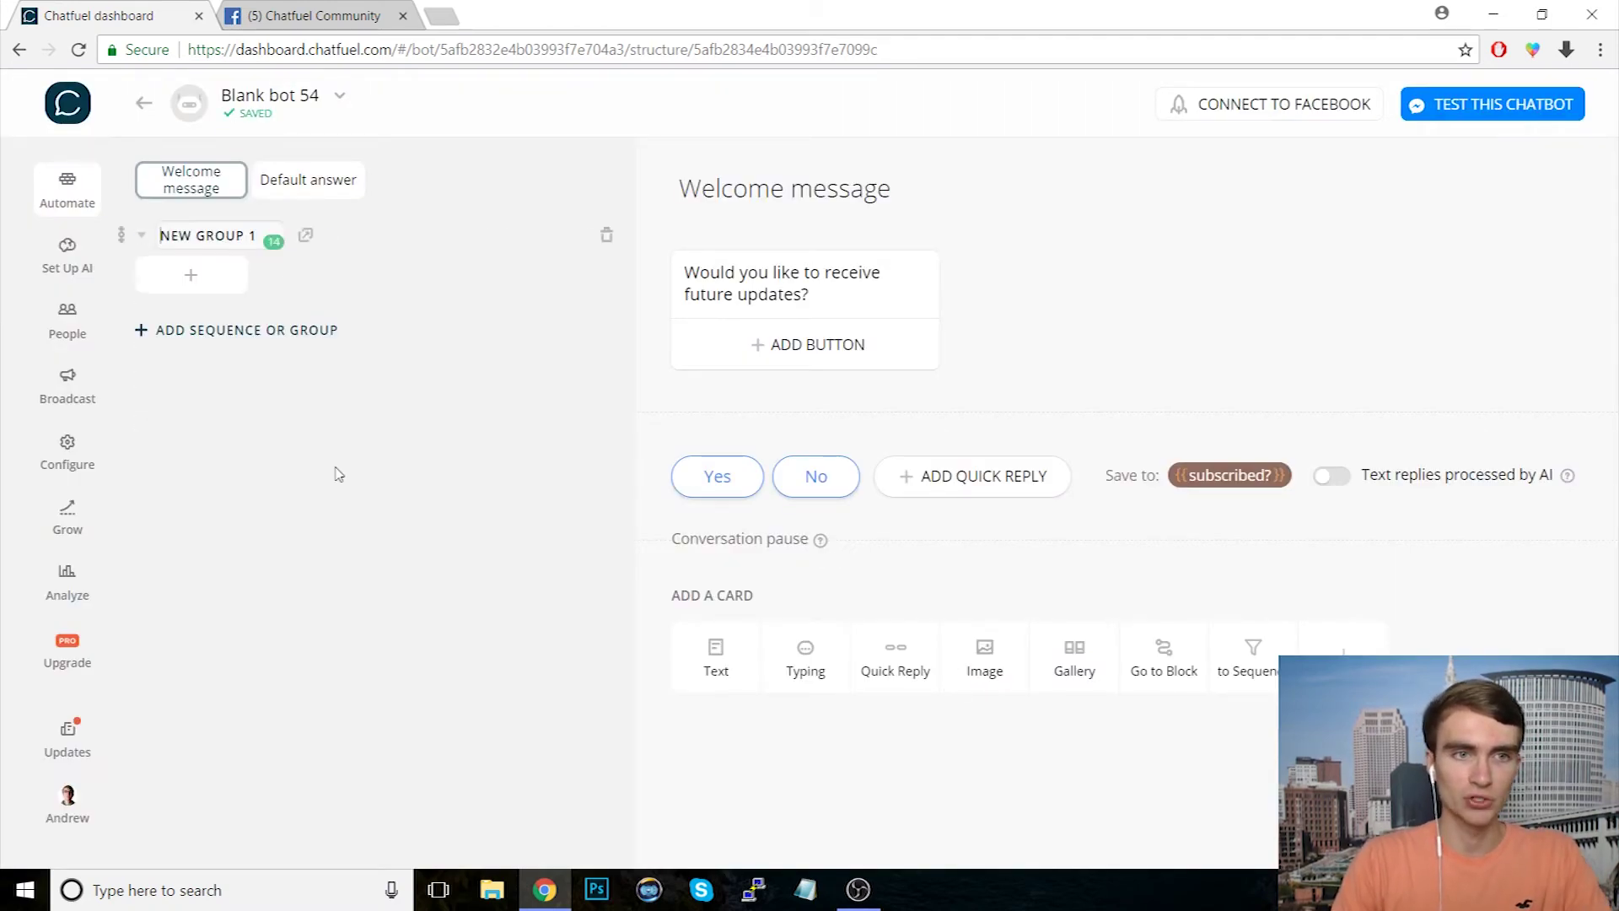
{"action": "left_click", "coordinate": [189, 278]}
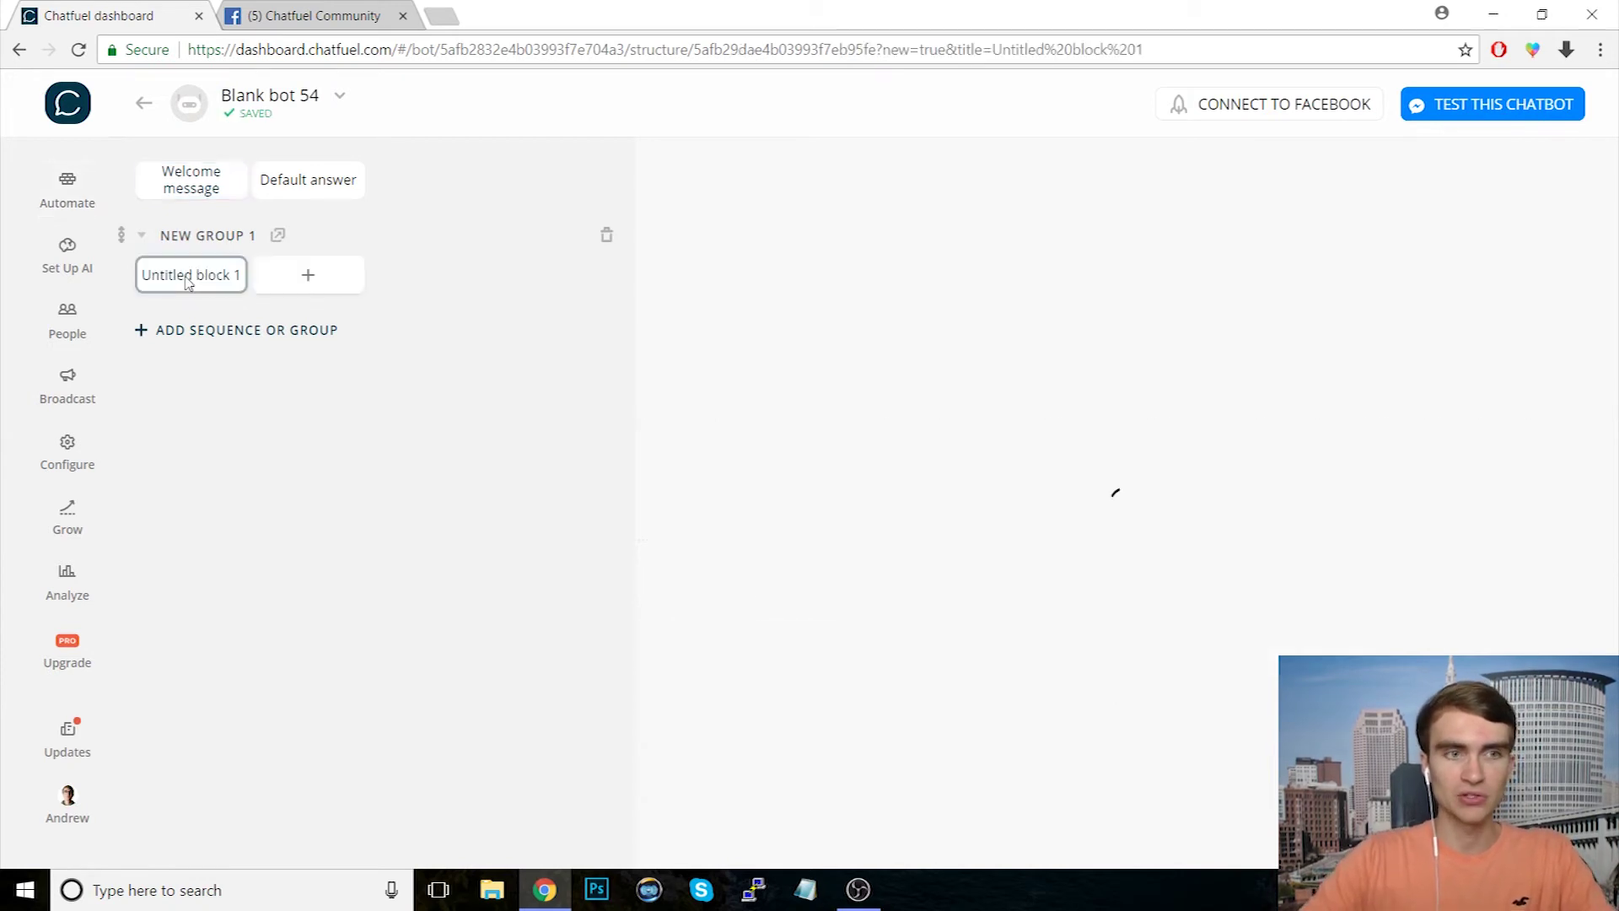
{"action": "type", "text": "Unsubscribe"}
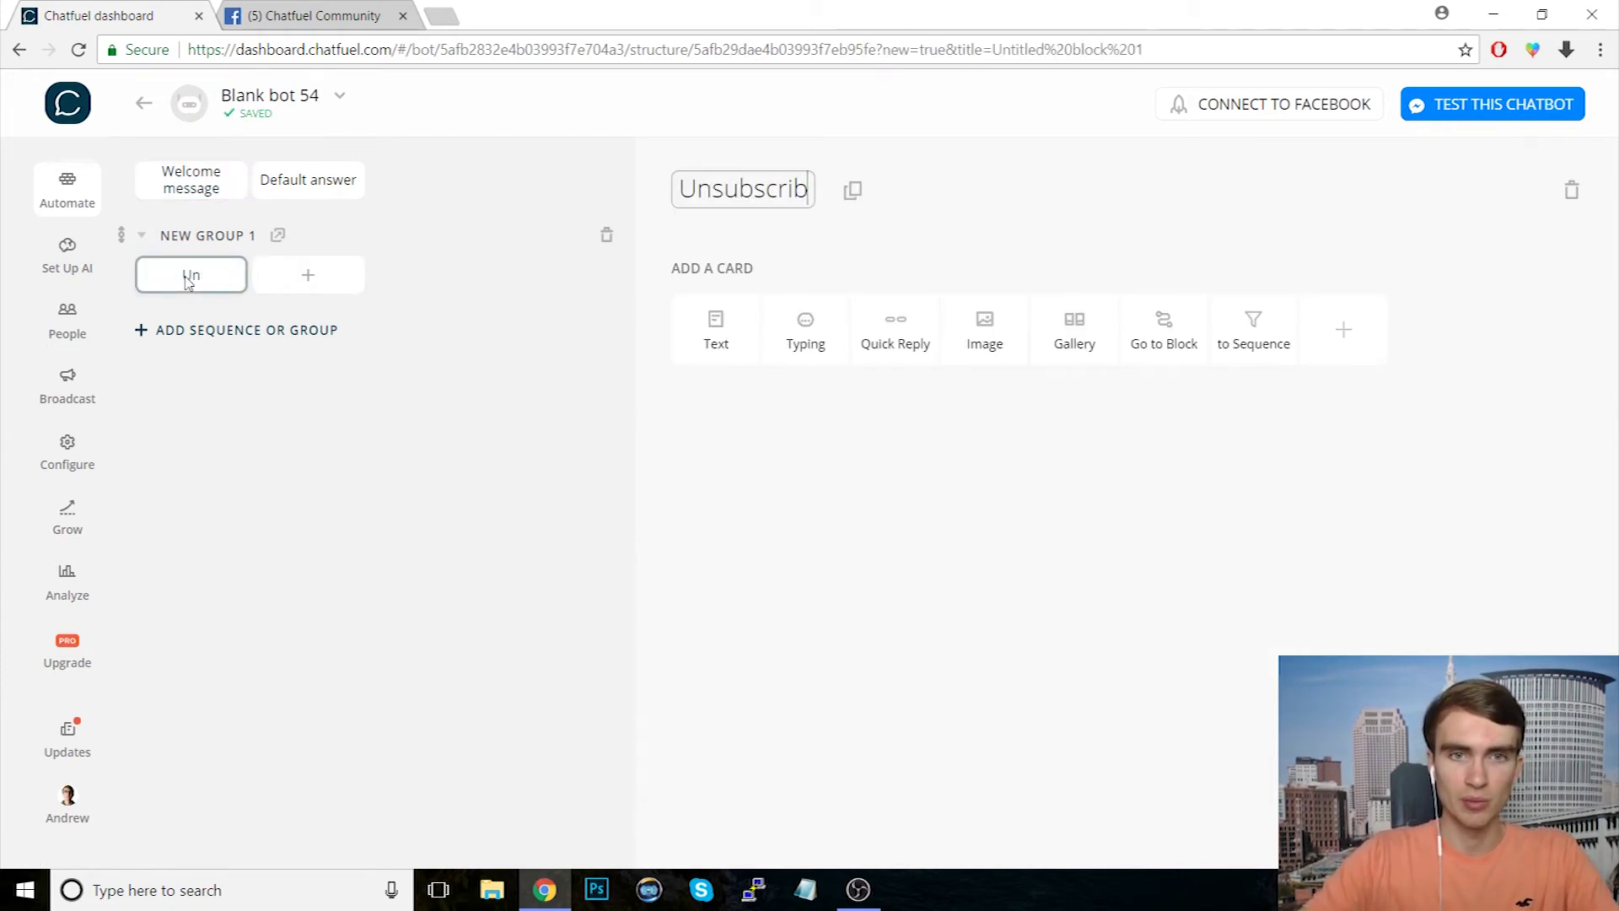
{"action": "key", "text": "Return"}
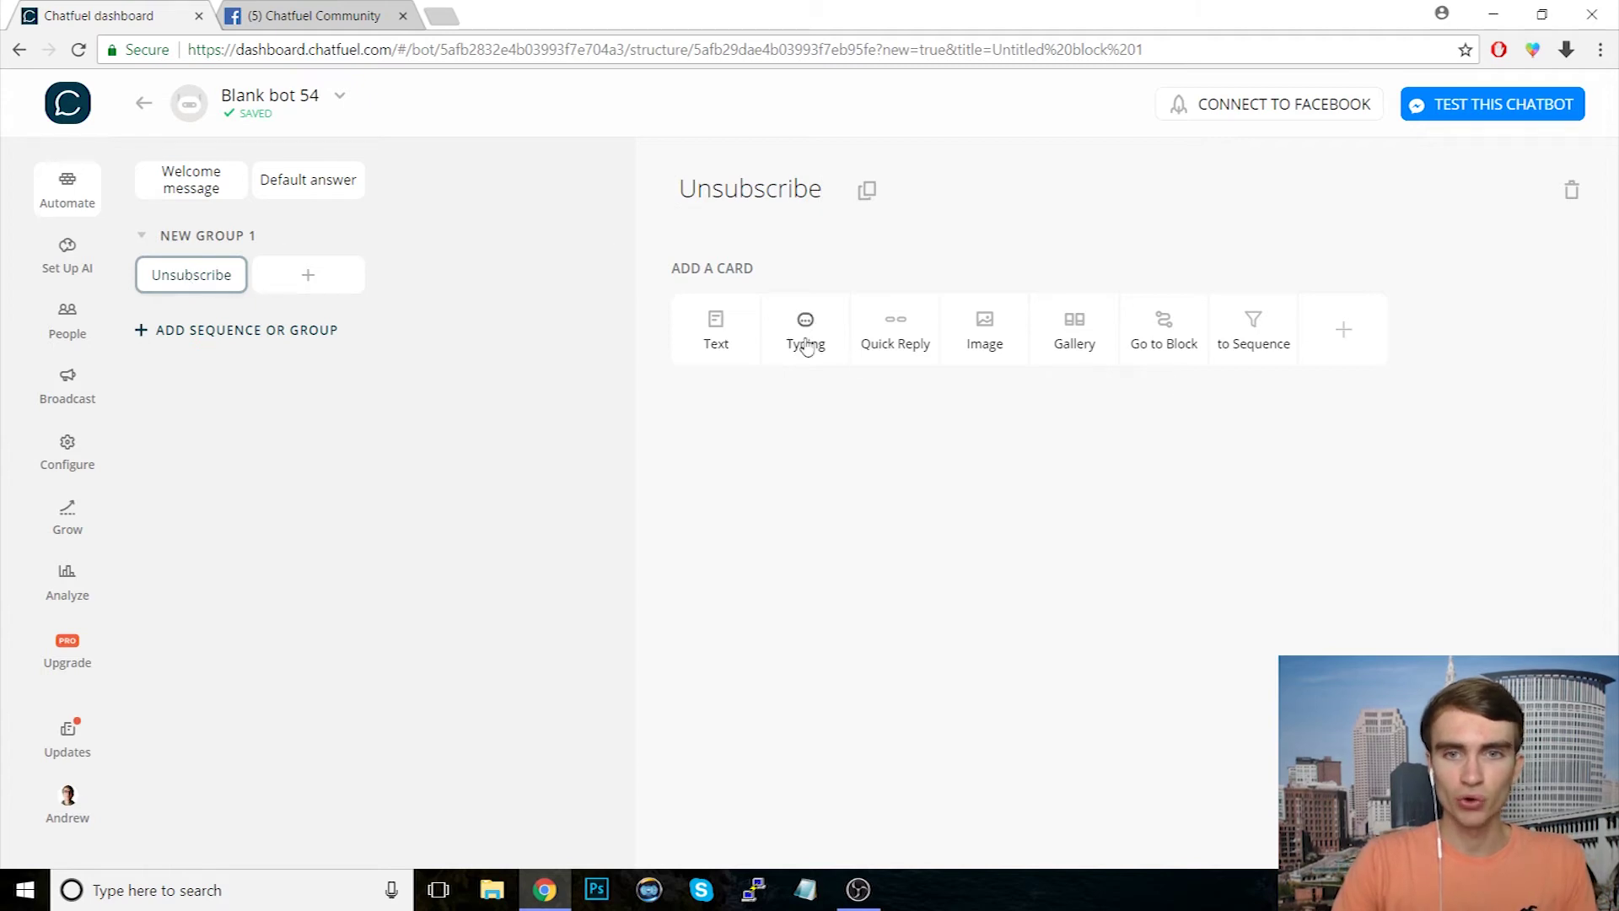
Step: Add a Setup User Attribute card to the block that sets subscribed? to No
{"action": "left_click", "coordinate": [1372, 347]}
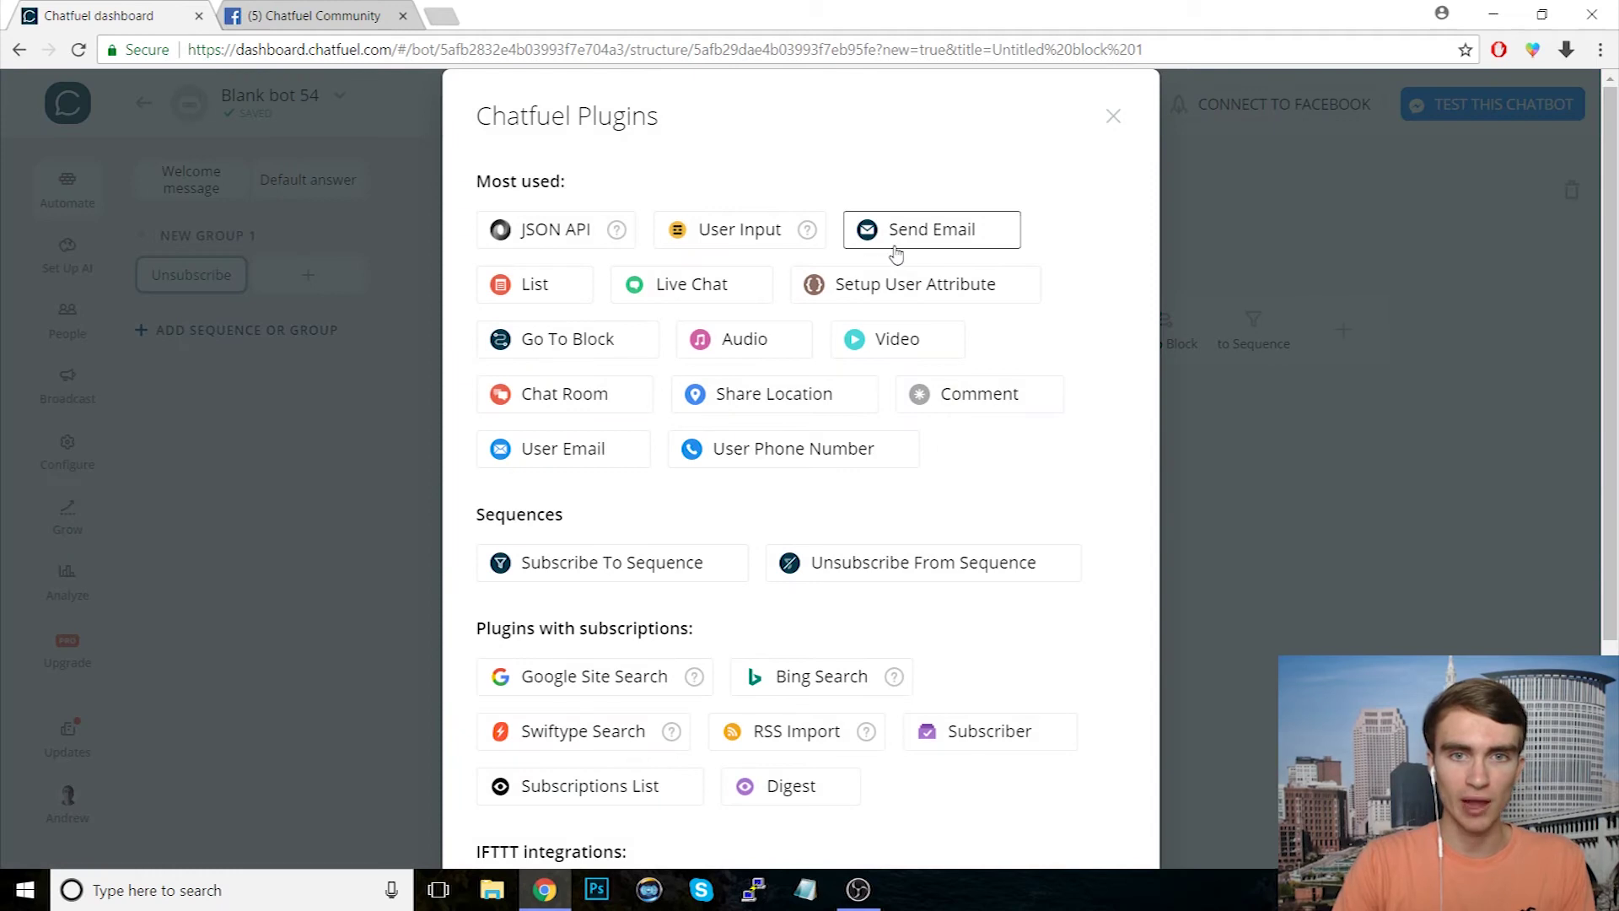
{"action": "left_click", "coordinate": [899, 283]}
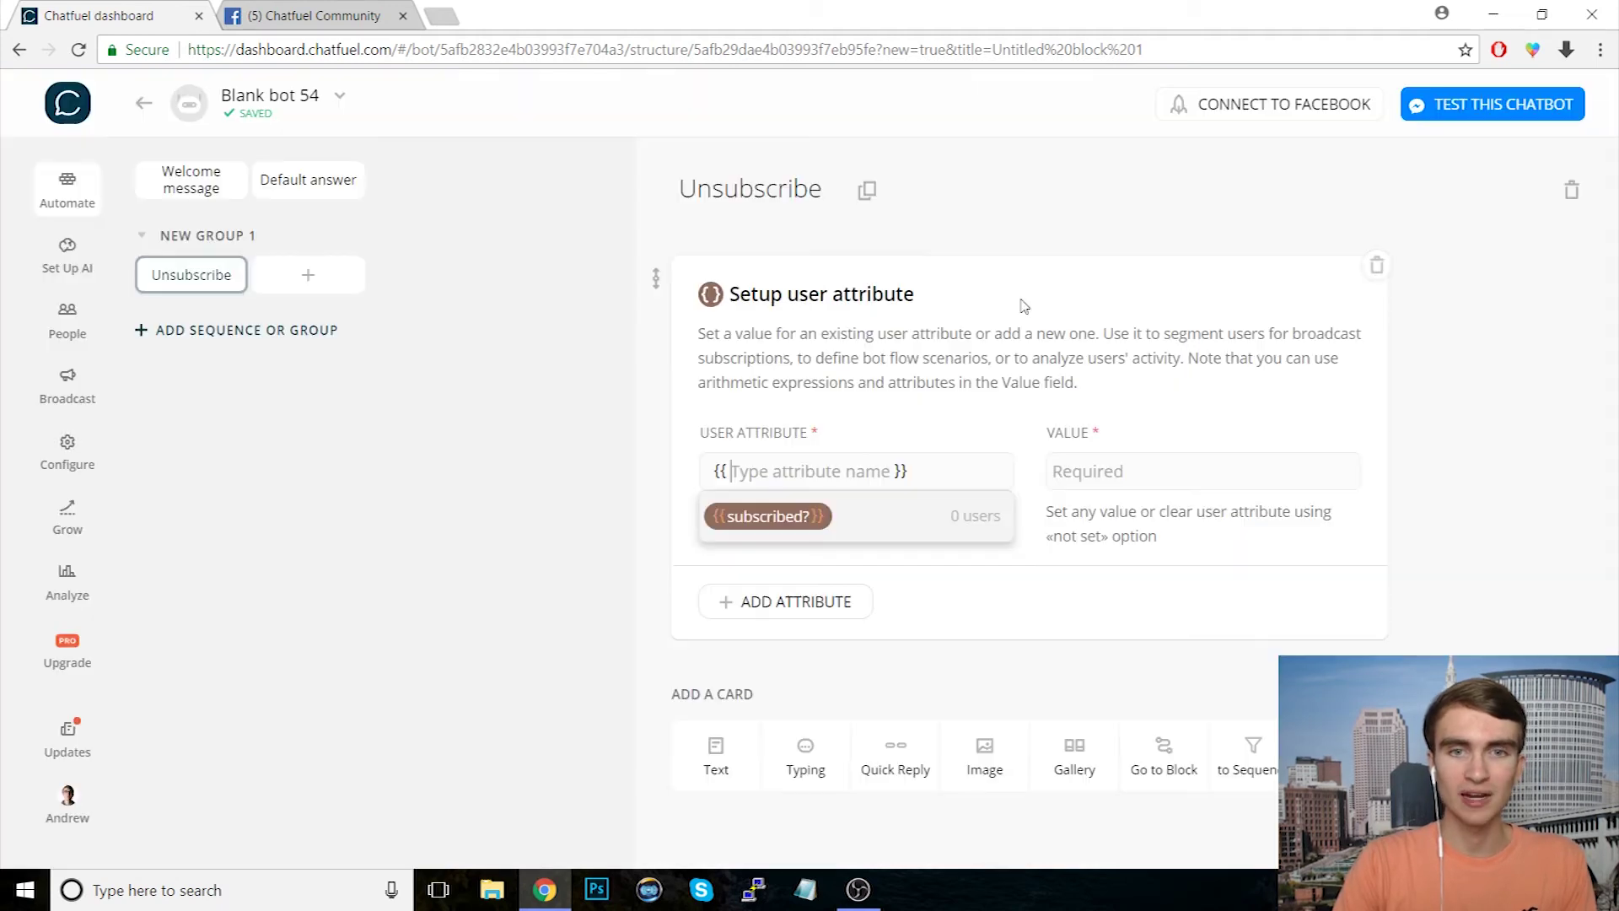
{"action": "left_click", "coordinate": [834, 524]}
{"action": "left_click", "coordinate": [1161, 482]}
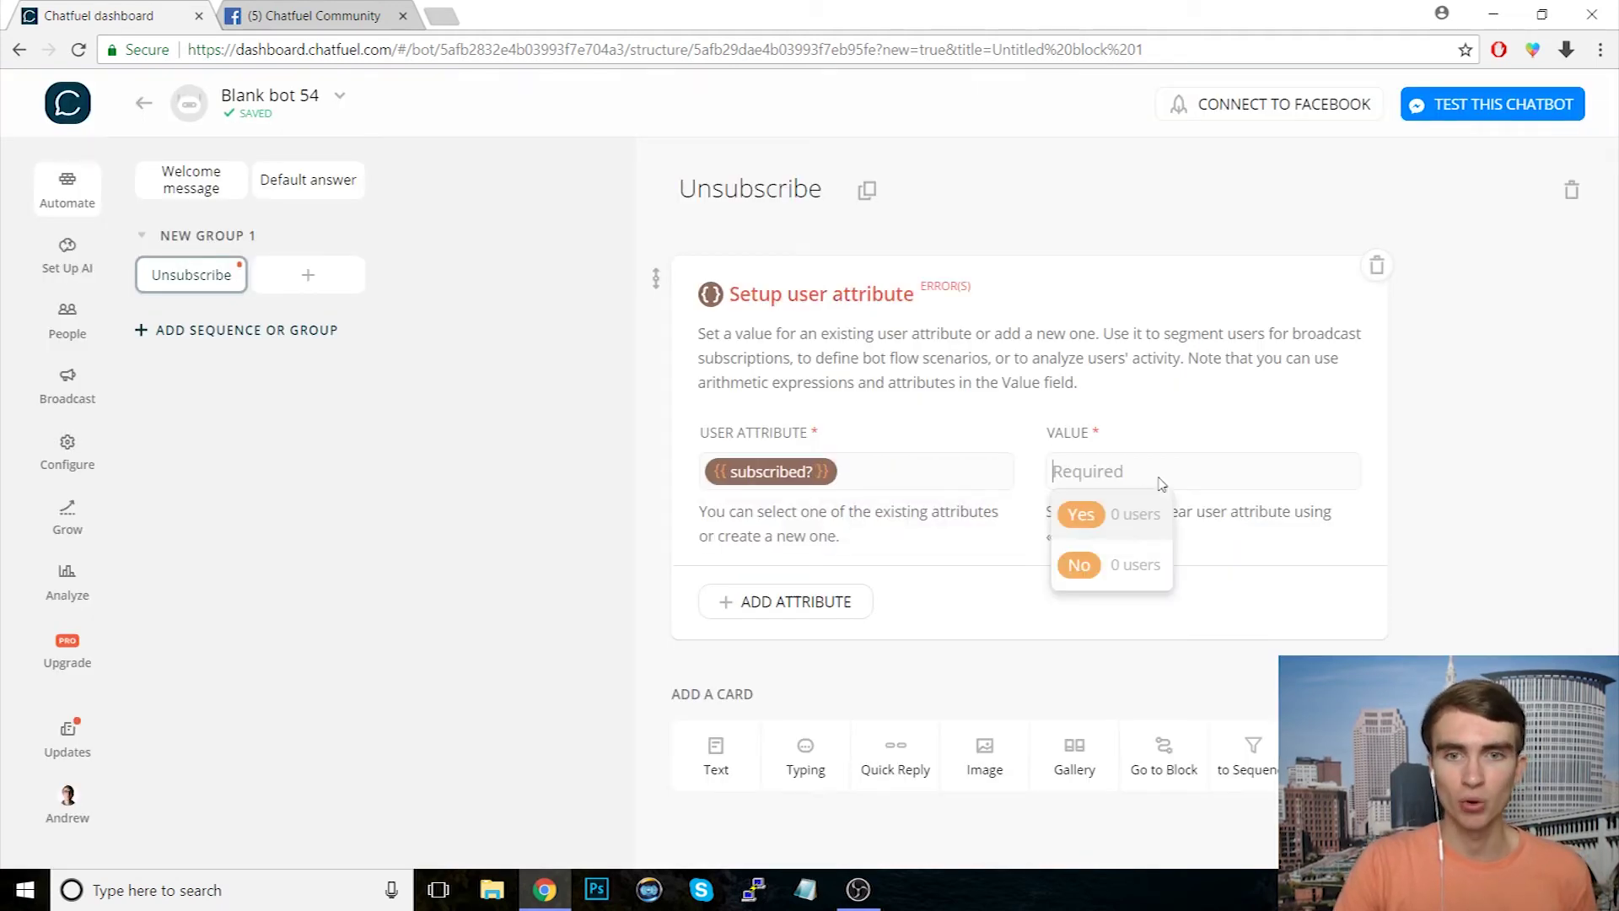
{"action": "left_click", "coordinate": [1079, 564]}
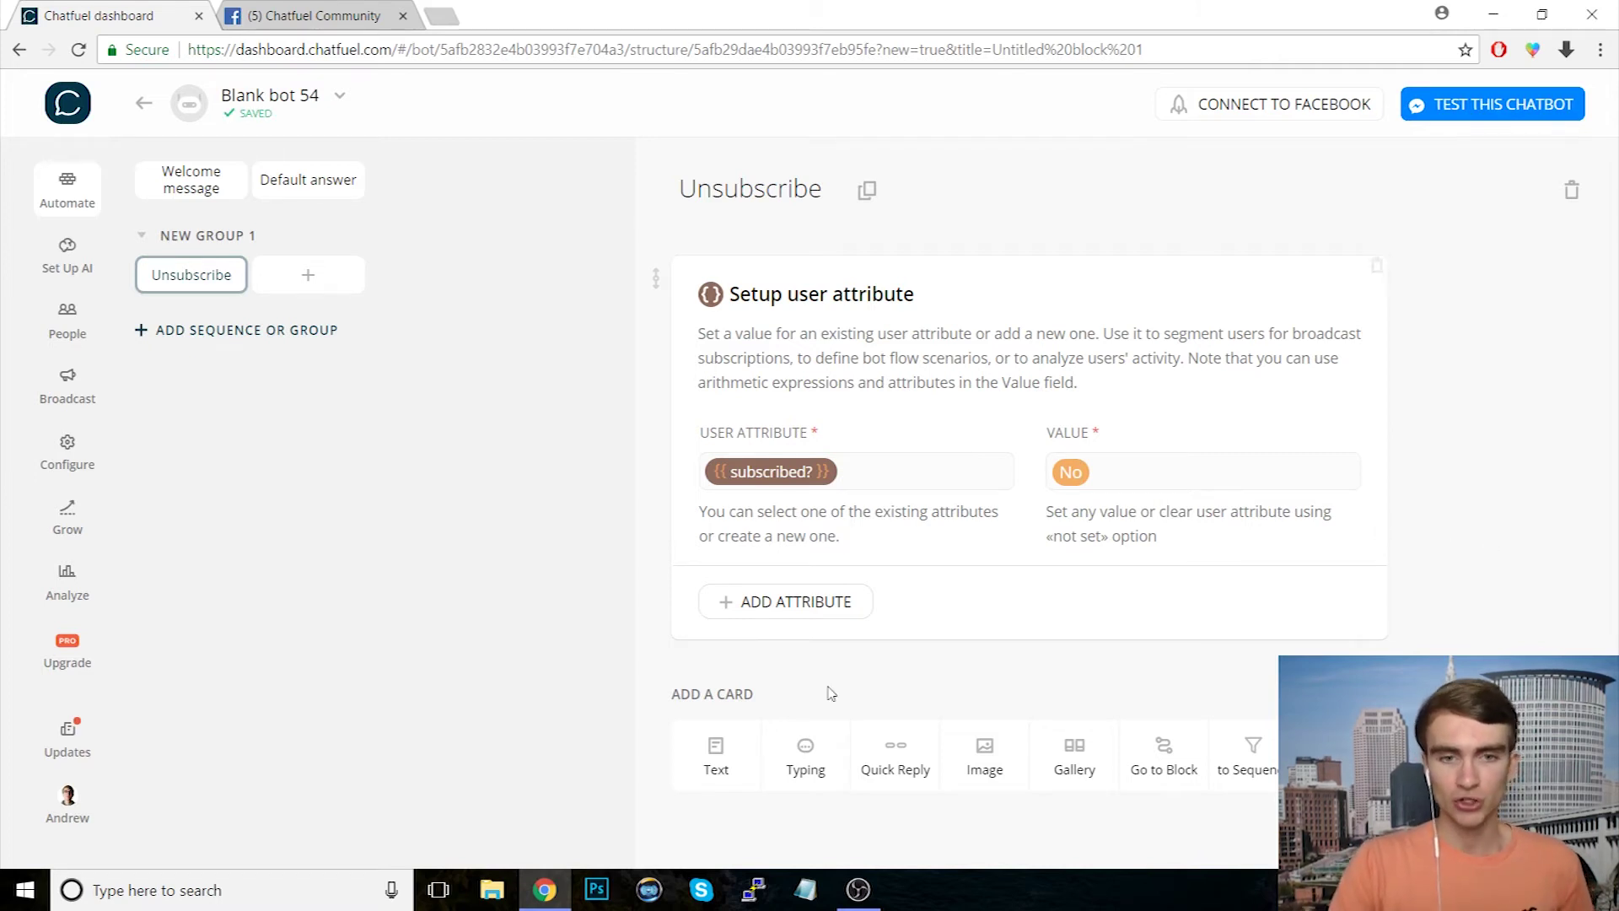
Step: Add a text card reading "Sorry to see you go, {{first name}}! You've unsubscribed."
{"action": "left_click", "coordinate": [713, 763]}
{"action": "scroll", "coordinate": [1468, 577], "scroll_direction": "down", "scroll_amount": 1}
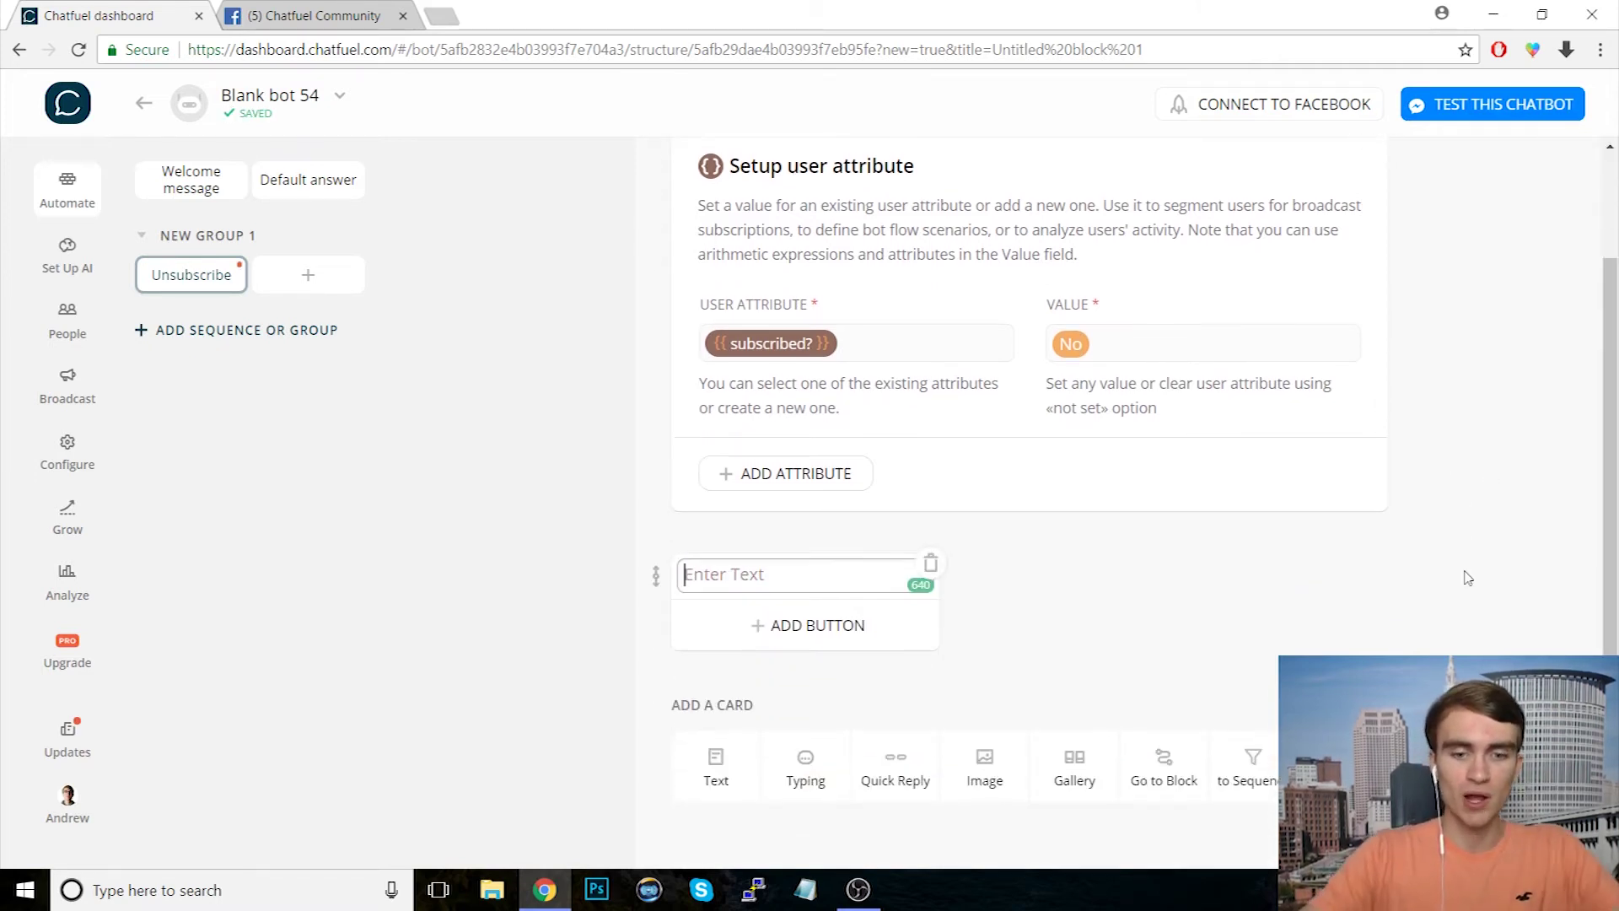
{"action": "type", "text": "T"}
{"action": "key", "text": "BackSpace"}
{"action": "type", "text": "Sorry to s"}
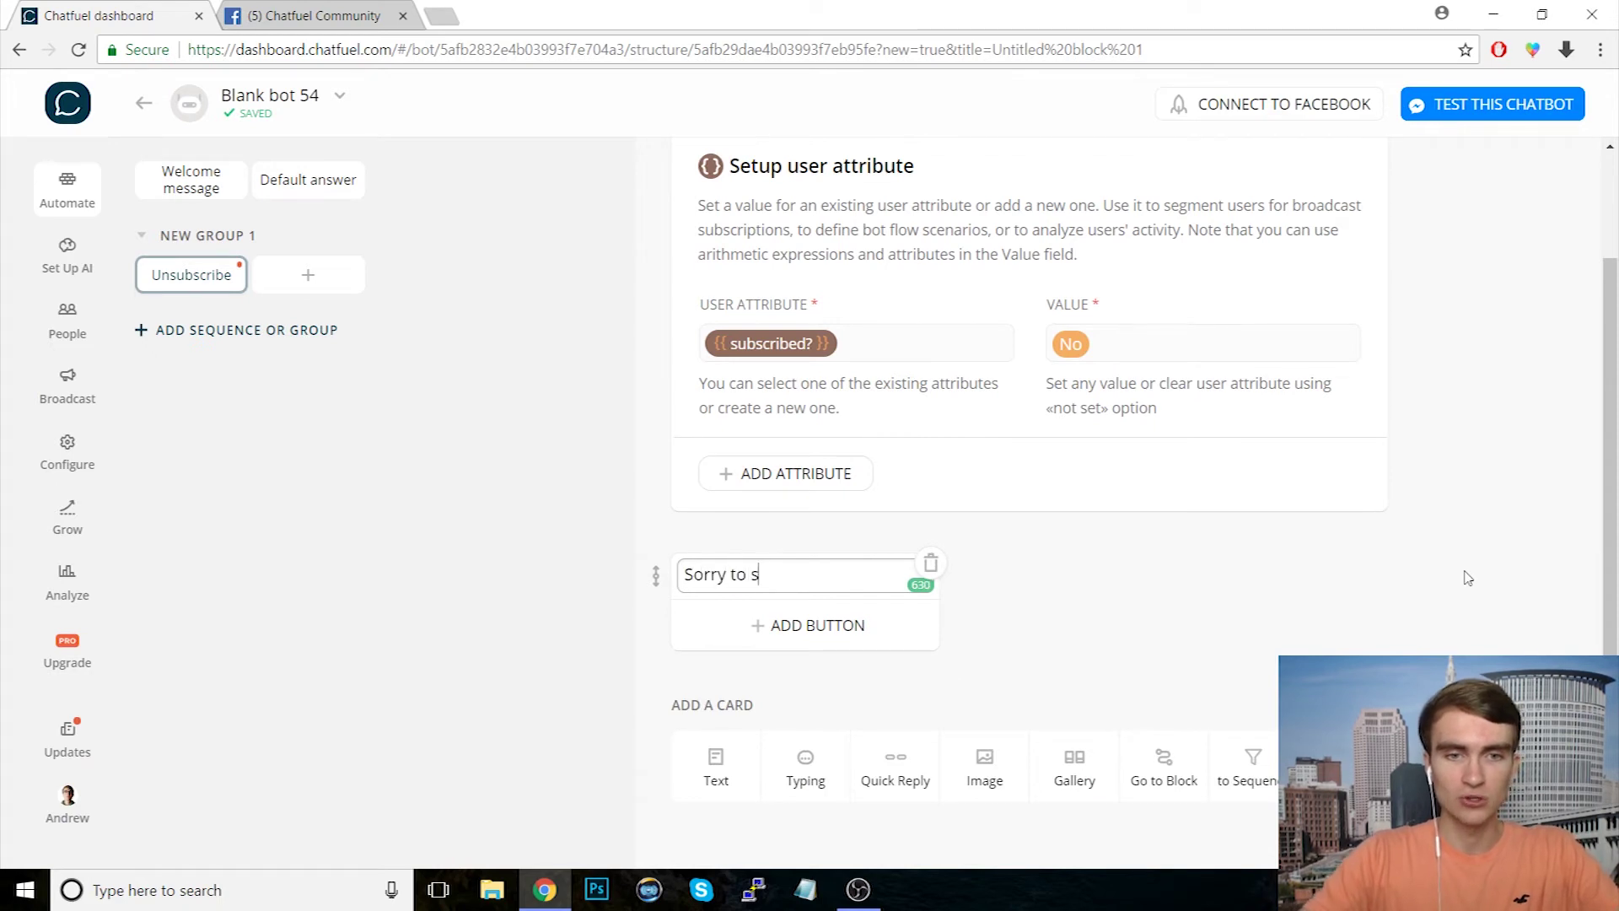
{"action": "type", "text": "ee you go, {{"}
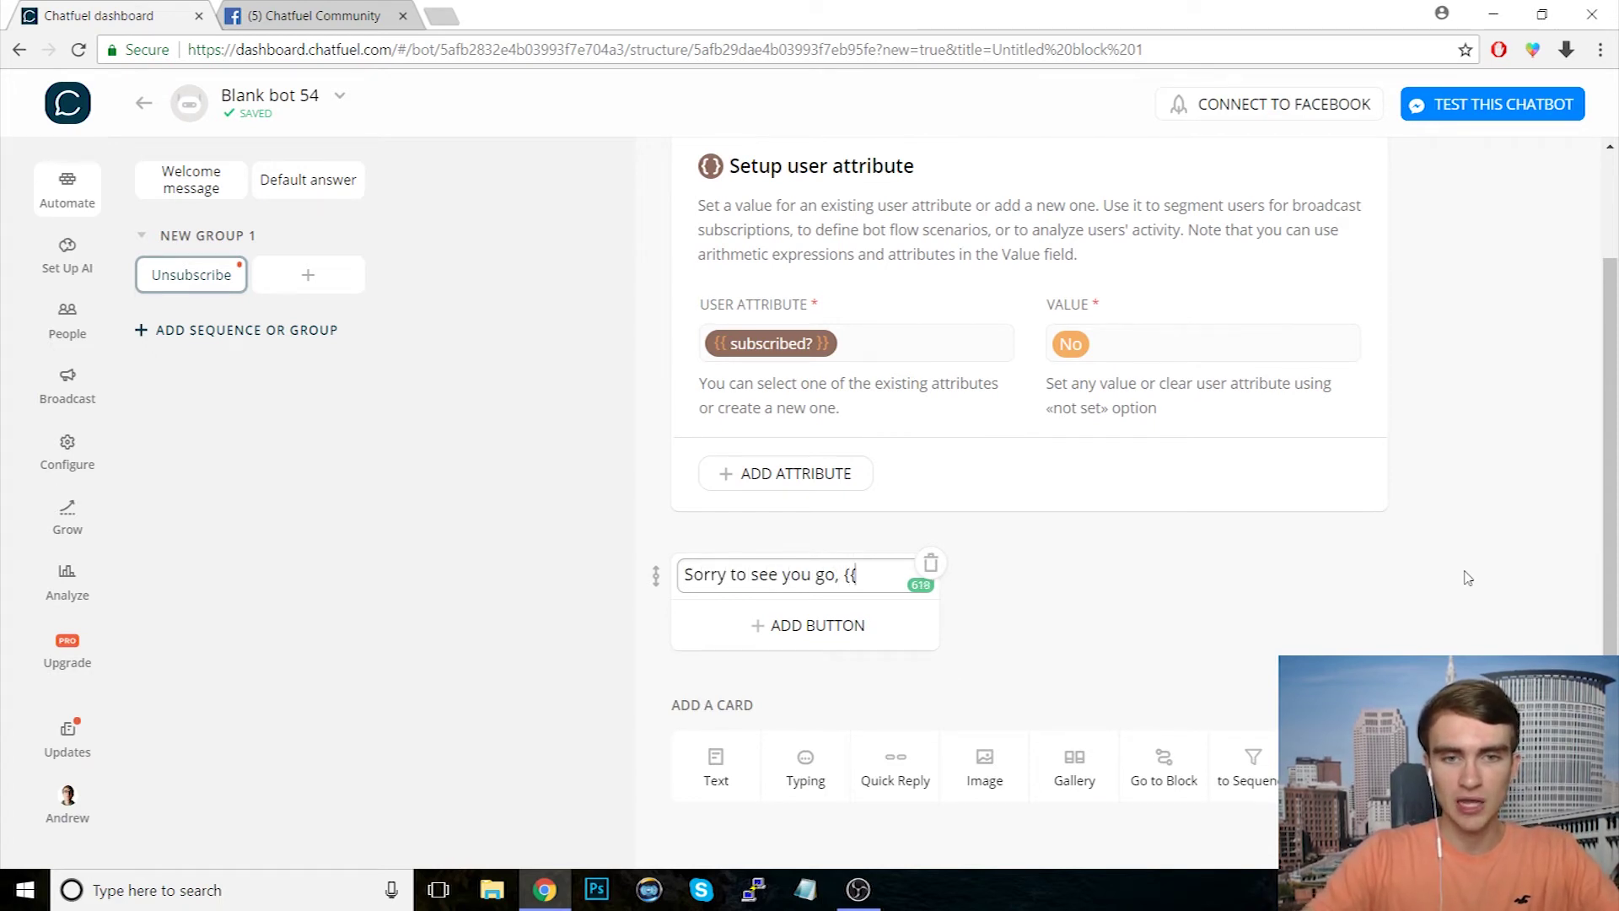
{"action": "type", "text": "fi"}
{"action": "key", "text": "Return"}
{"action": "type", "text": "!"}
{"action": "key", "text": "Return"}
{"action": "key", "text": "Return"}
{"action": "type", "text": "Yo"}
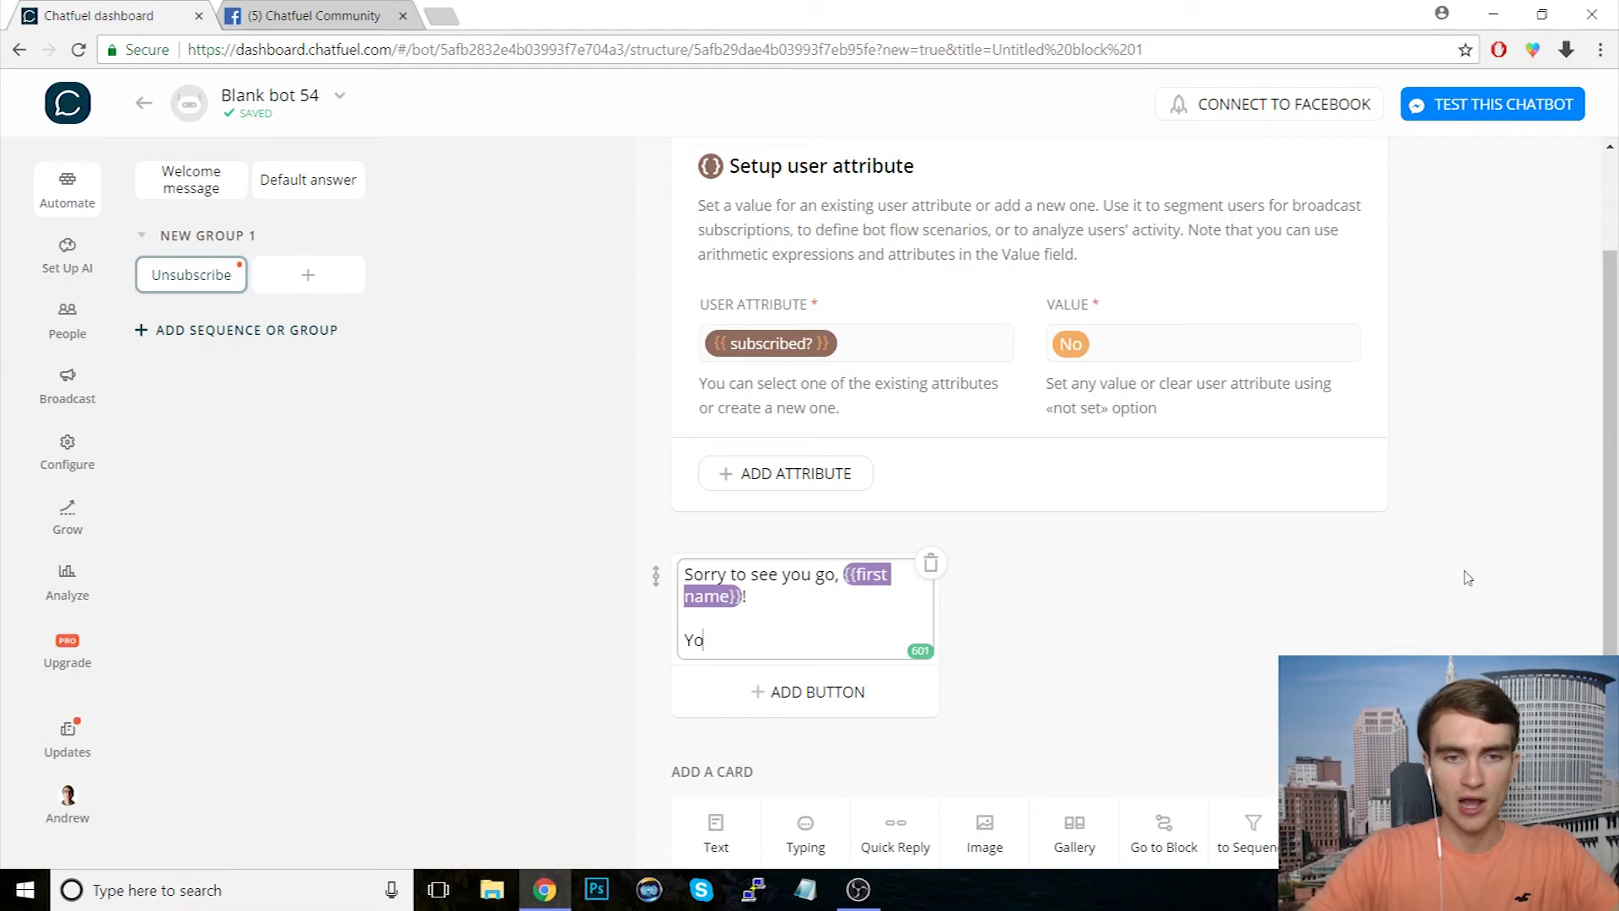
{"action": "type", "text": "u've unsubscribed."}
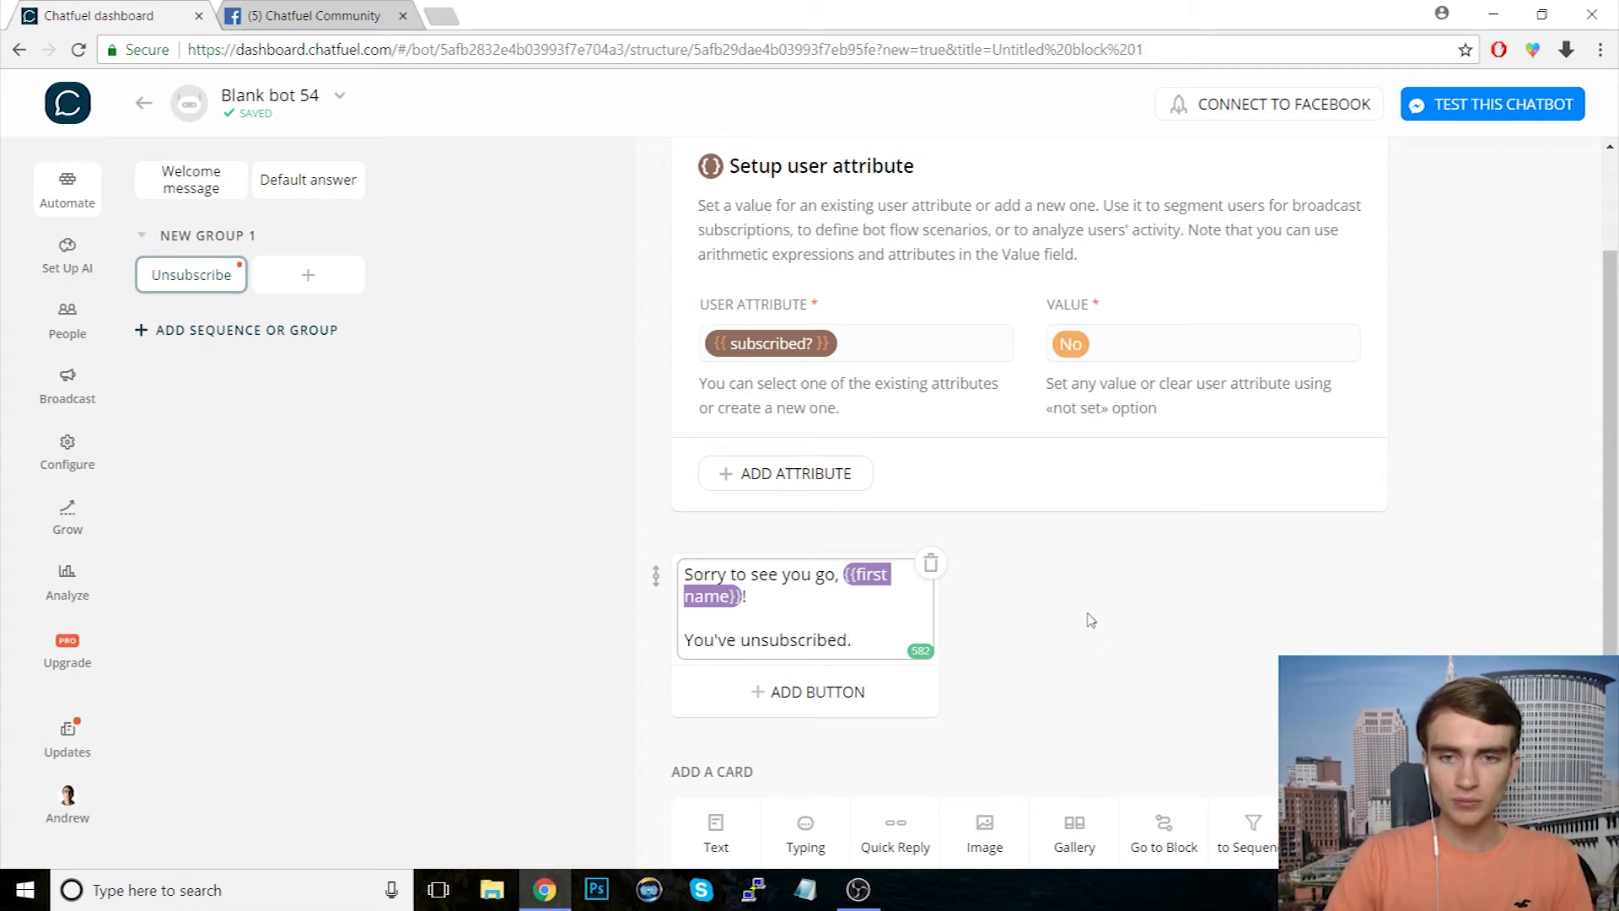
{"action": "left_click", "coordinate": [1092, 631]}
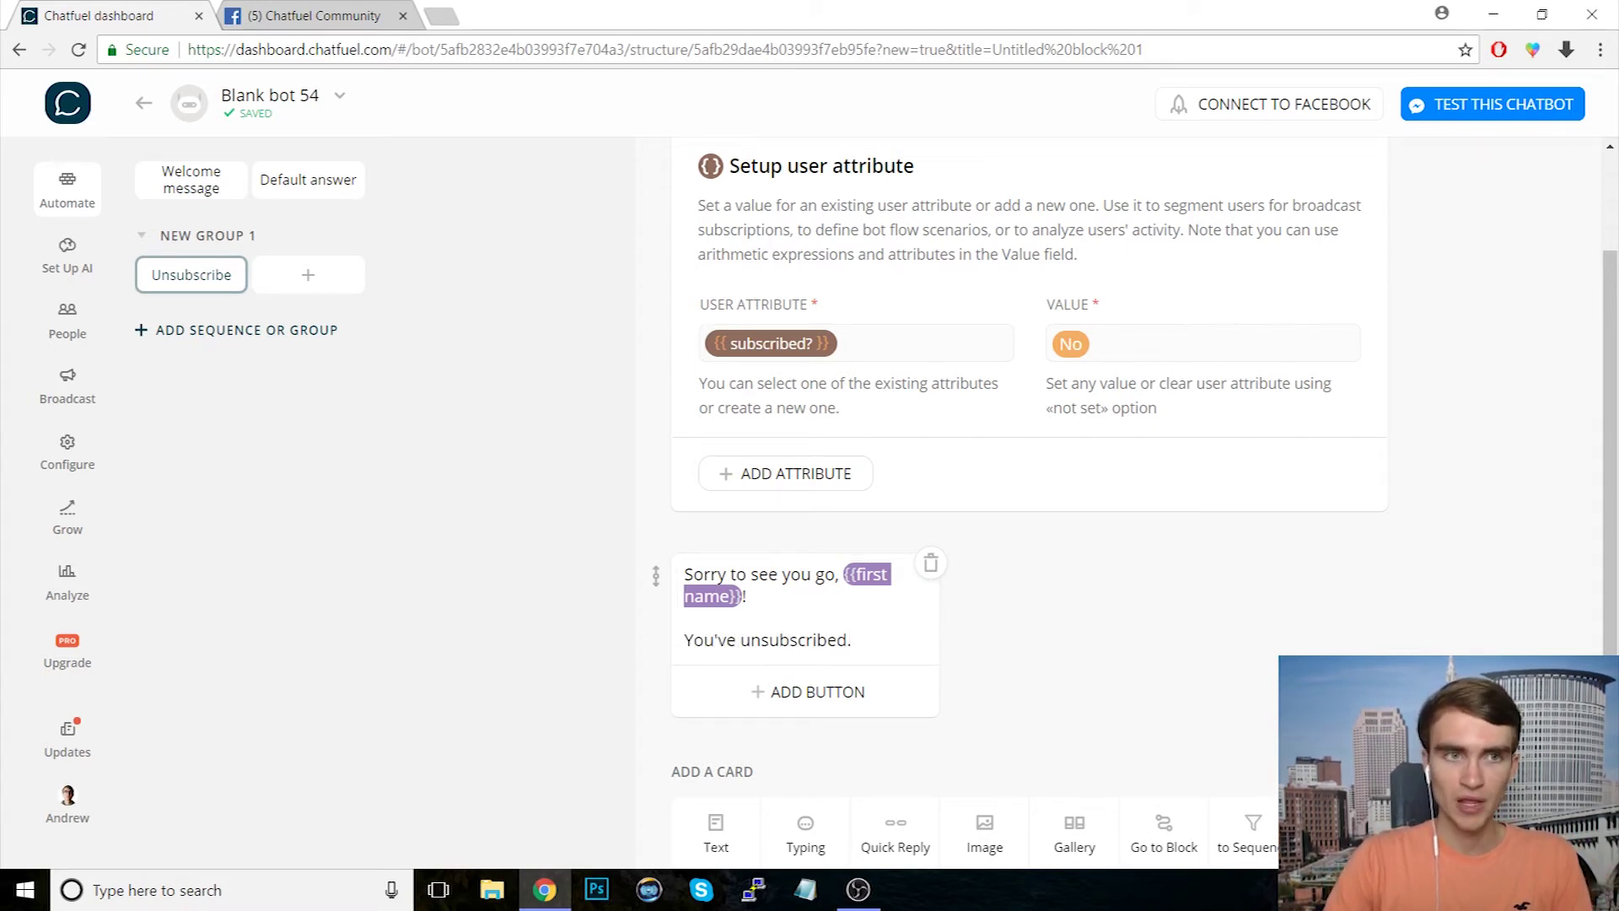
{"action": "scroll", "coordinate": [1114, 651], "scroll_direction": "down", "scroll_amount": 1}
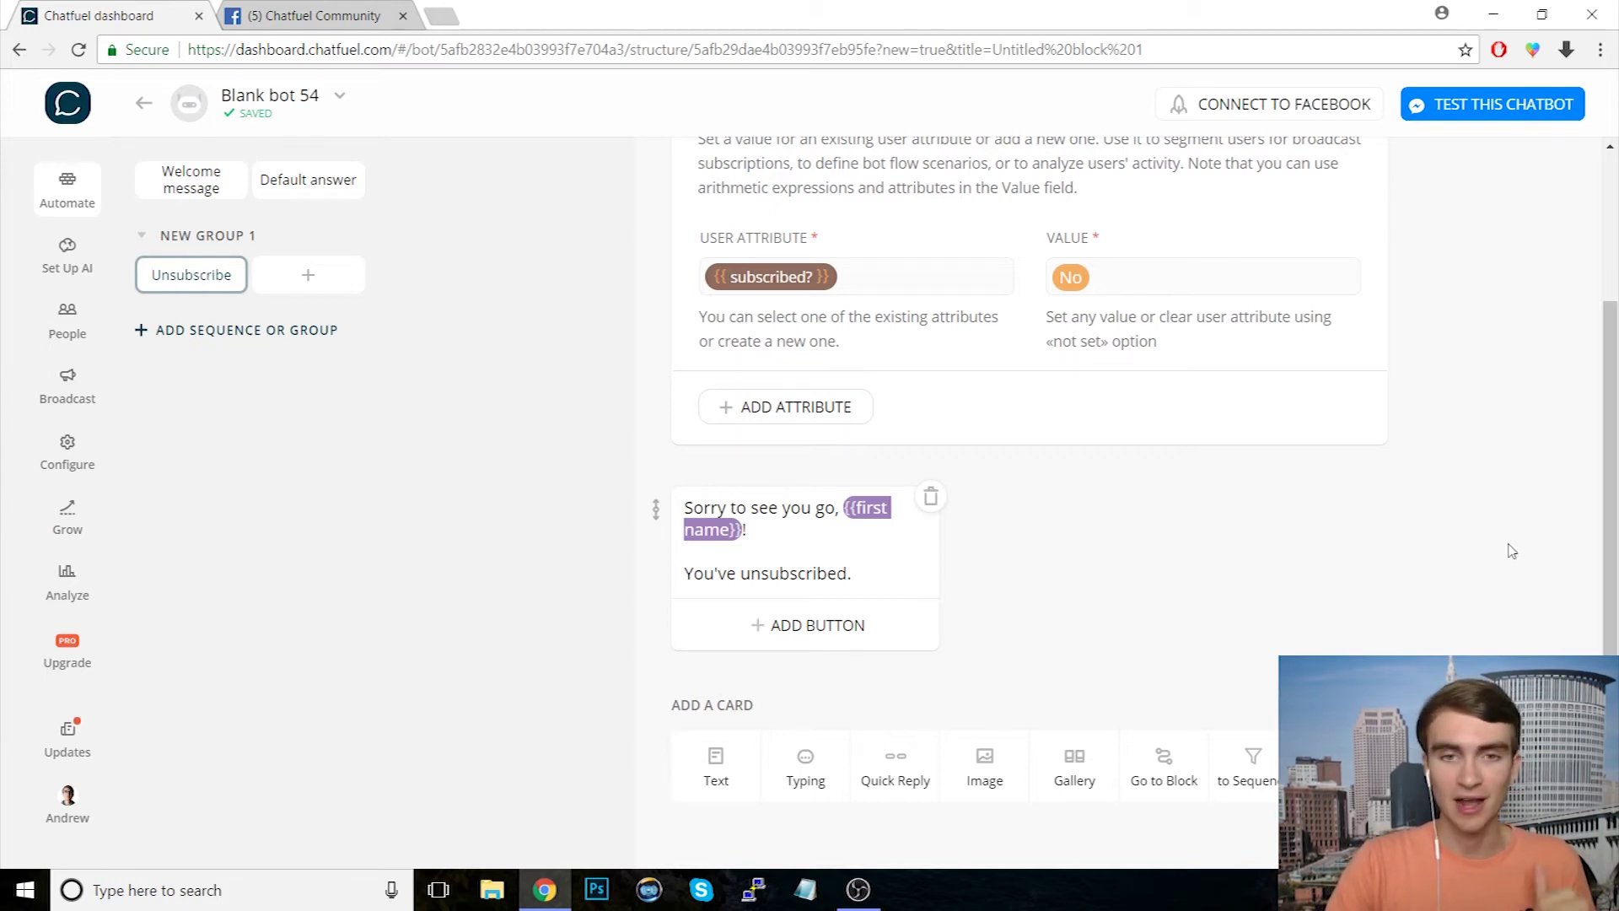
{"action": "scroll", "coordinate": [1510, 549], "scroll_direction": "up", "scroll_amount": 3}
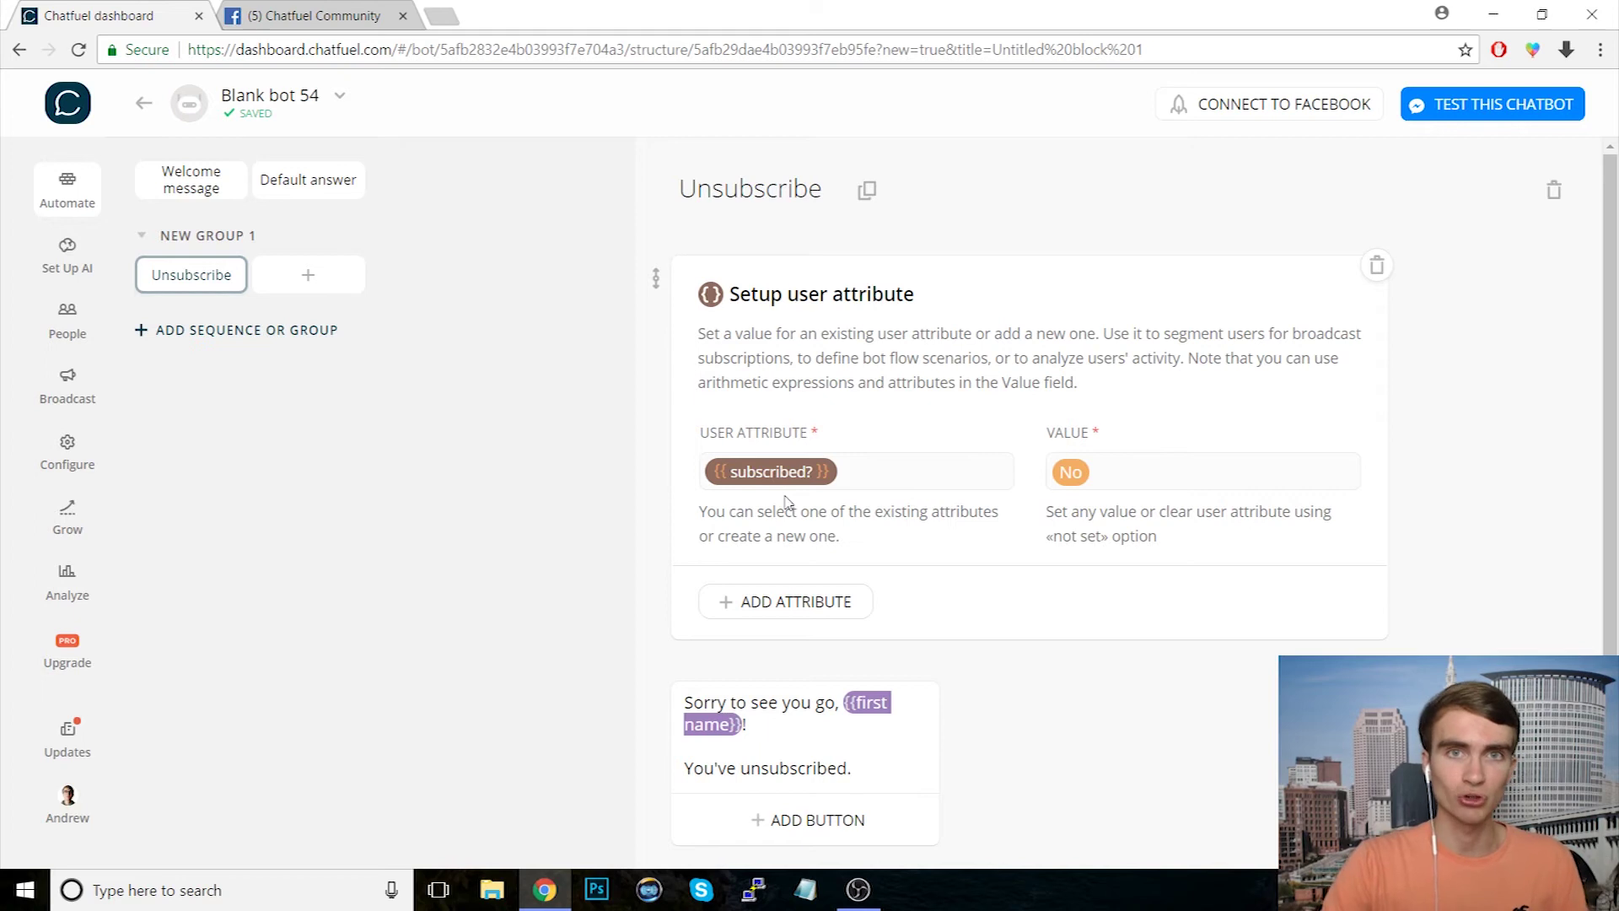
{"action": "left_click", "coordinate": [69, 389]}
Step: Create a send-now broadcast with a text card reading "BLAH BLAH BLAH"
{"action": "left_click", "coordinate": [396, 230]}
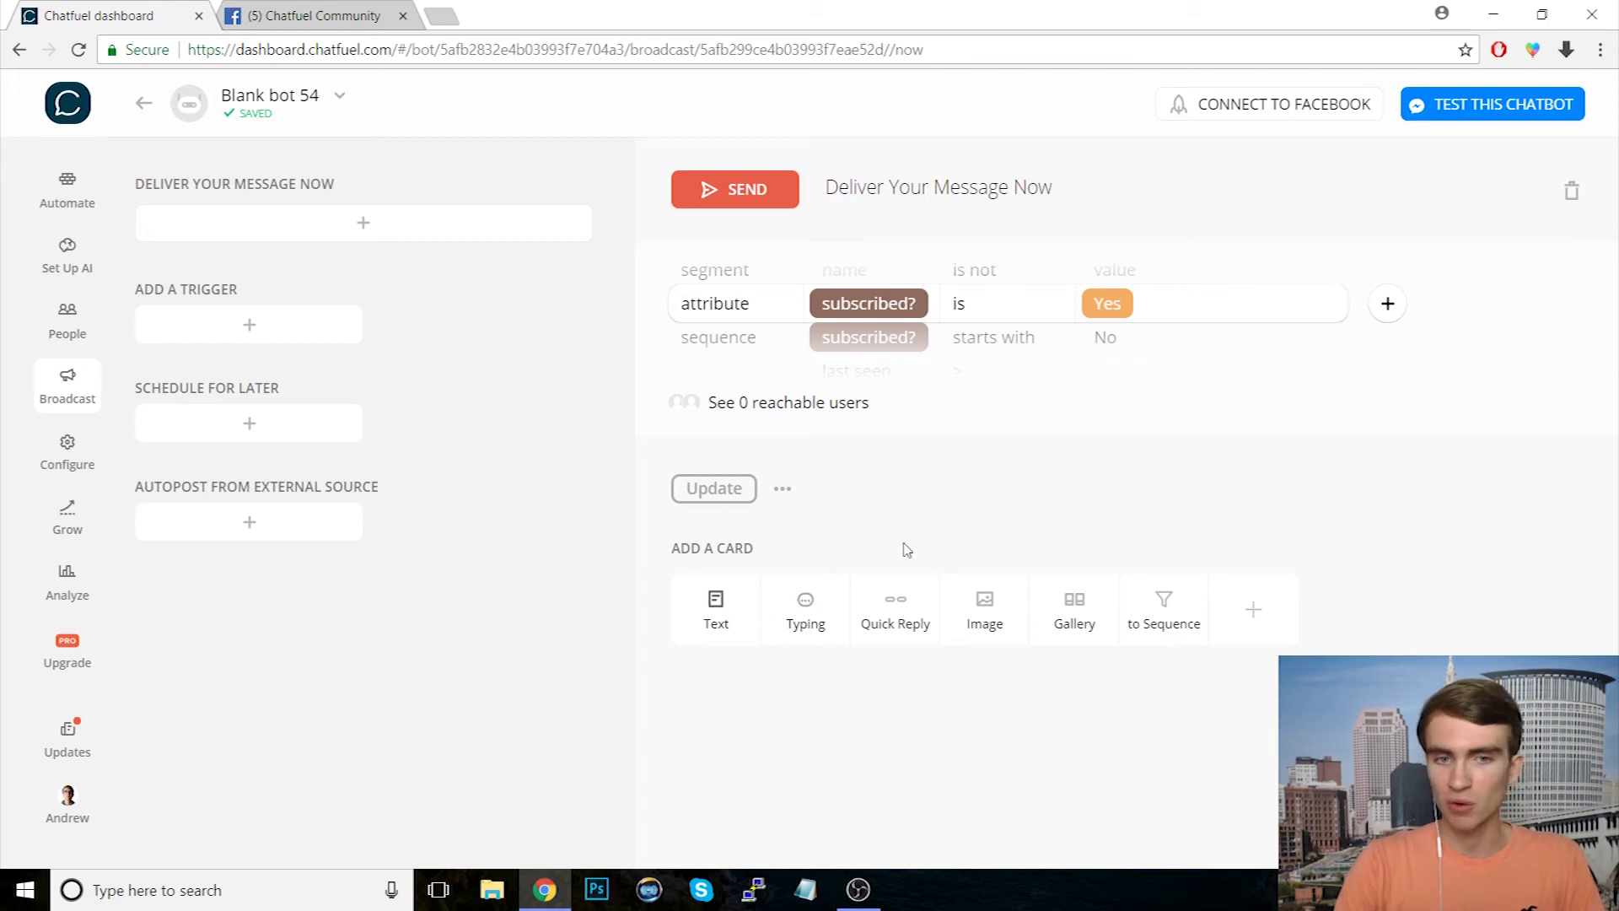
{"action": "left_click", "coordinate": [715, 622]}
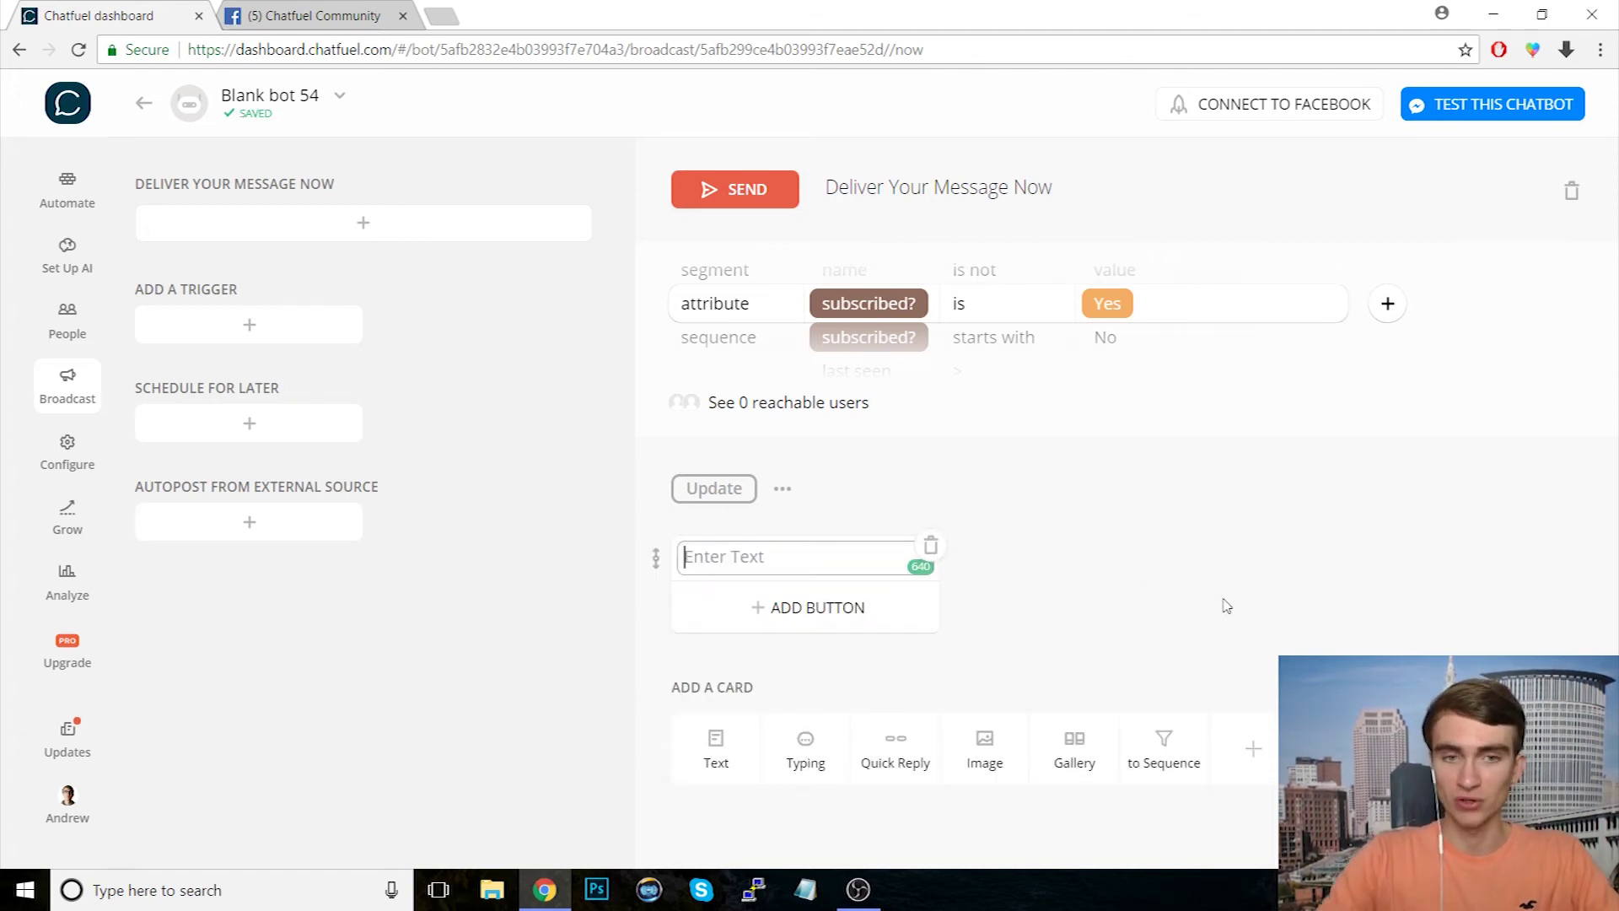
{"action": "type", "text": "BLA"}
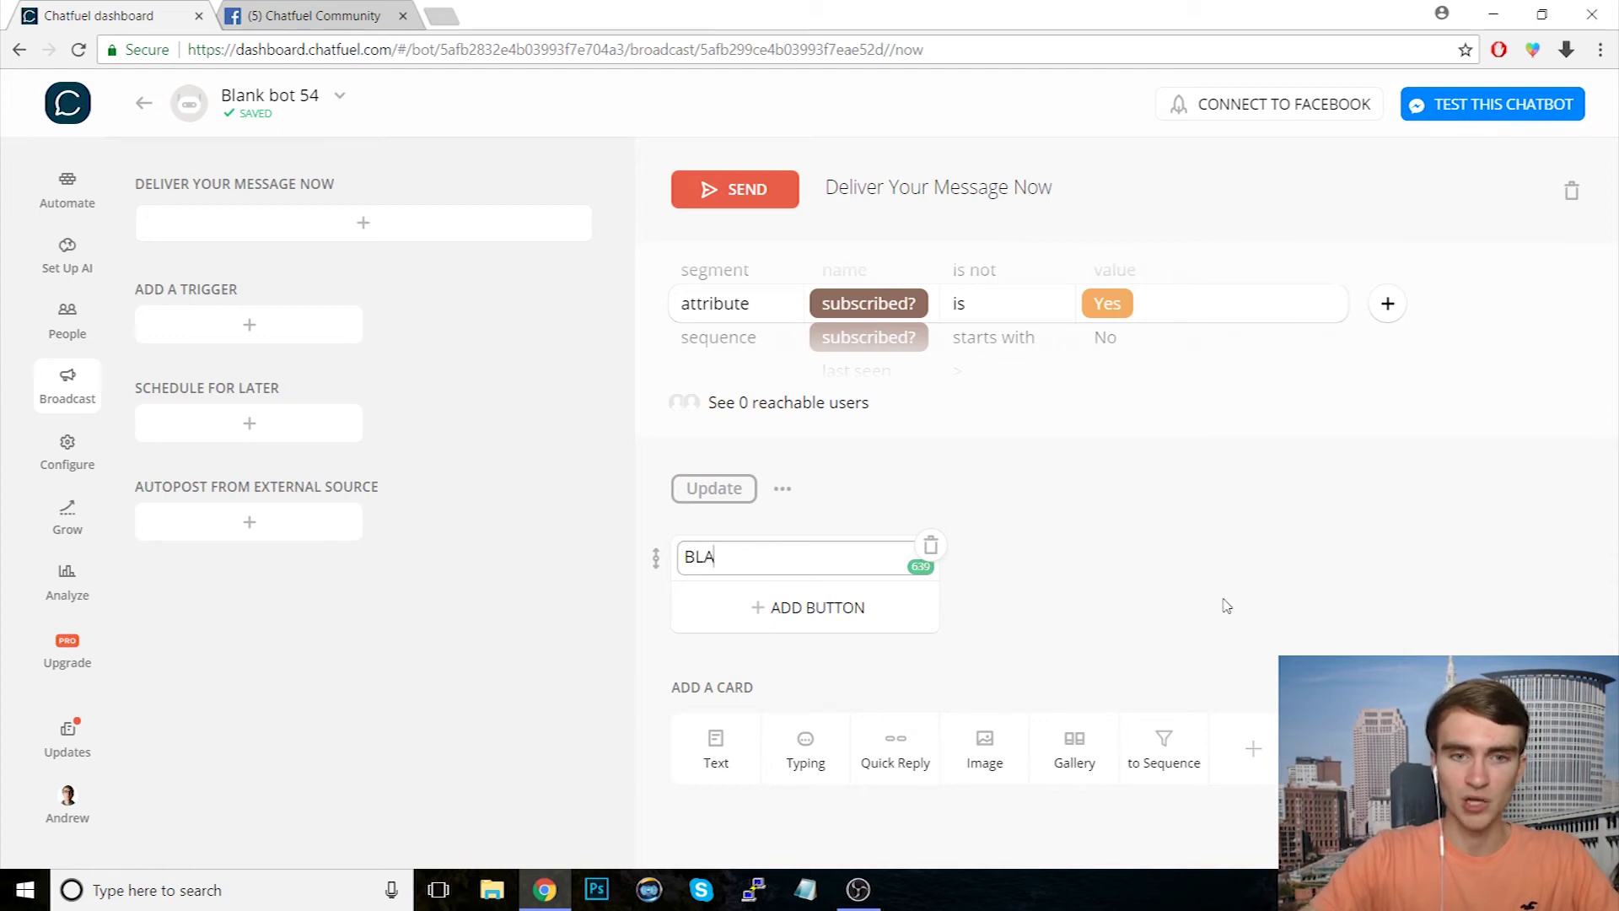
{"action": "type", "text": "H BLAH BLAH"}
{"action": "left_click", "coordinate": [1227, 606]}
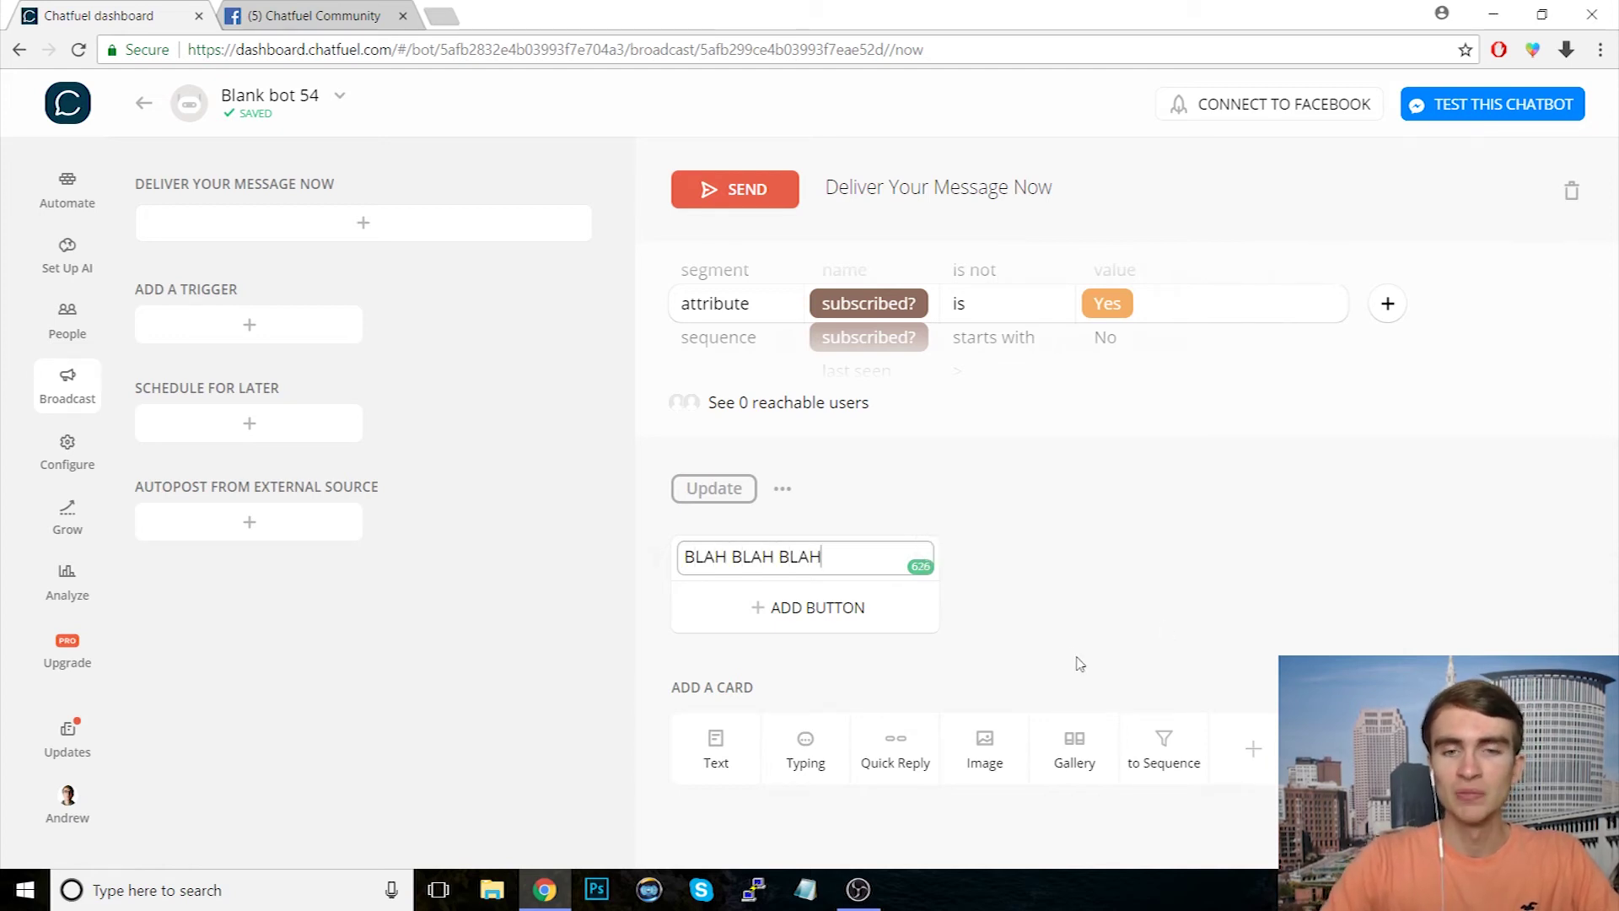
{"action": "left_click", "coordinate": [803, 609]}
Step: Name the broadcast button Unsubscribe and link it to the Unsubscribe block
{"action": "type", "text": "U"}
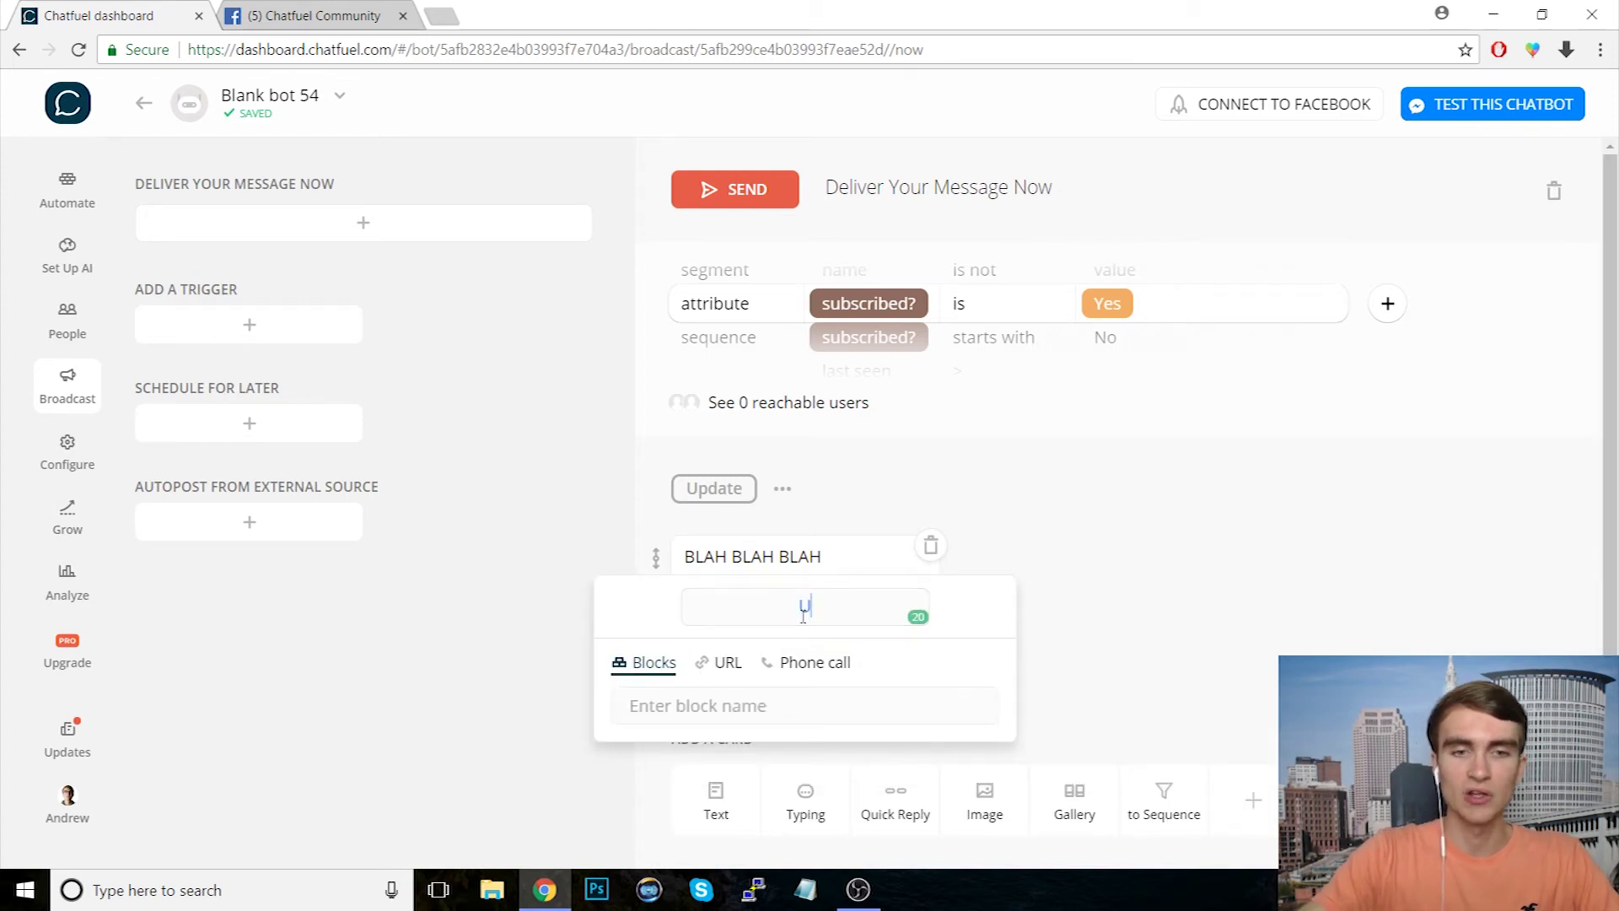
{"action": "type", "text": "nsubscribe"}
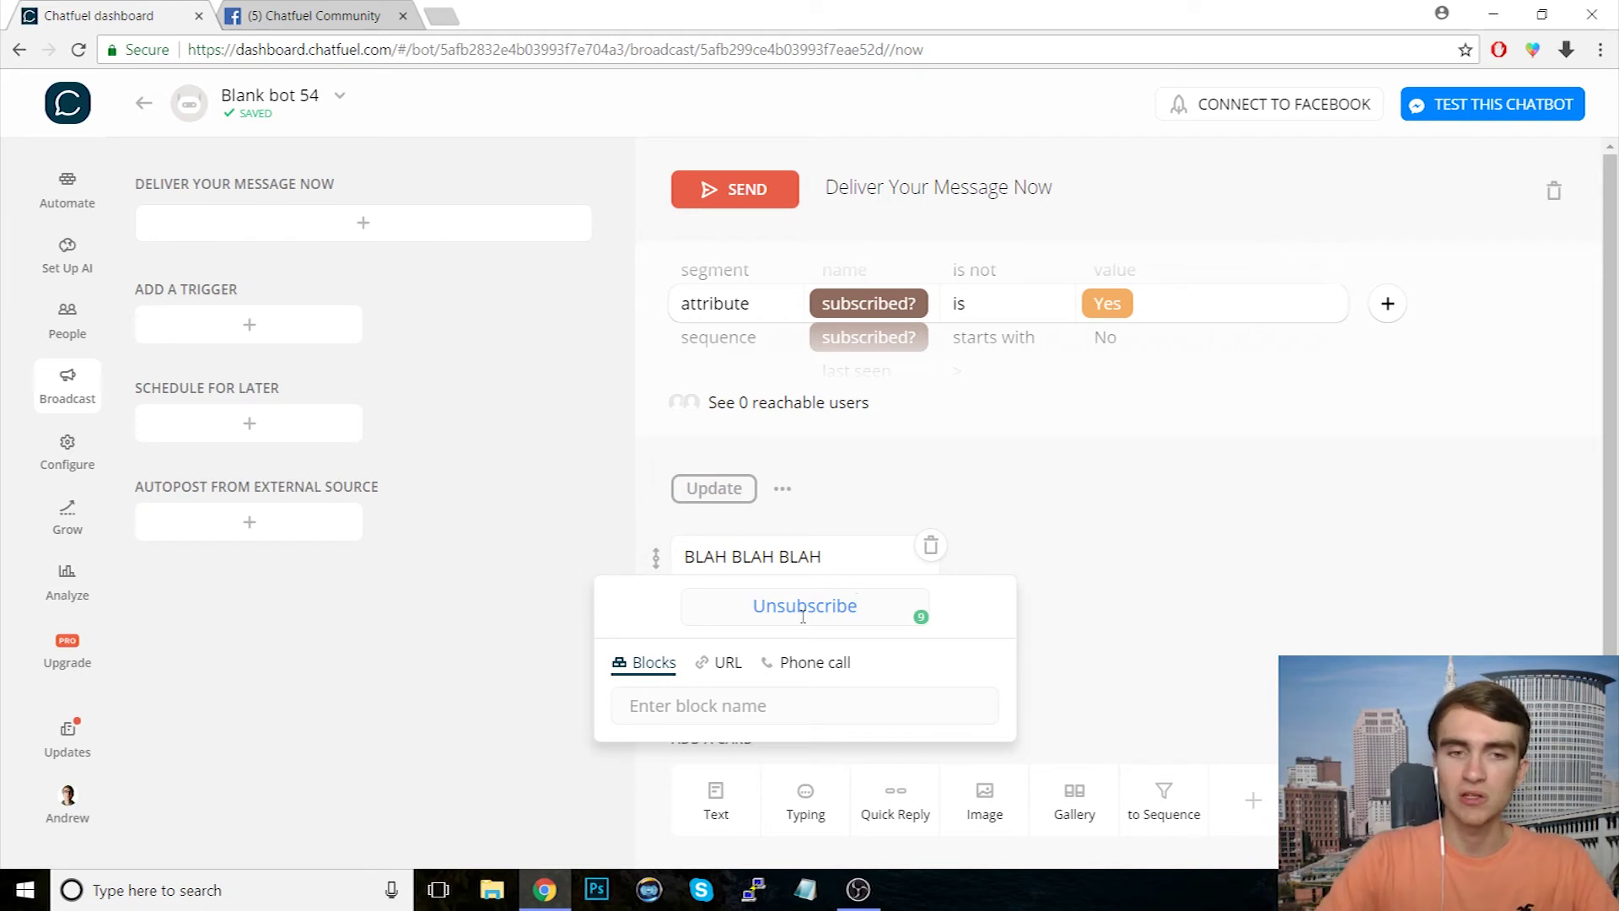
{"action": "scroll", "coordinate": [733, 640], "scroll_direction": "down", "scroll_amount": 1}
{"action": "left_click", "coordinate": [683, 668]}
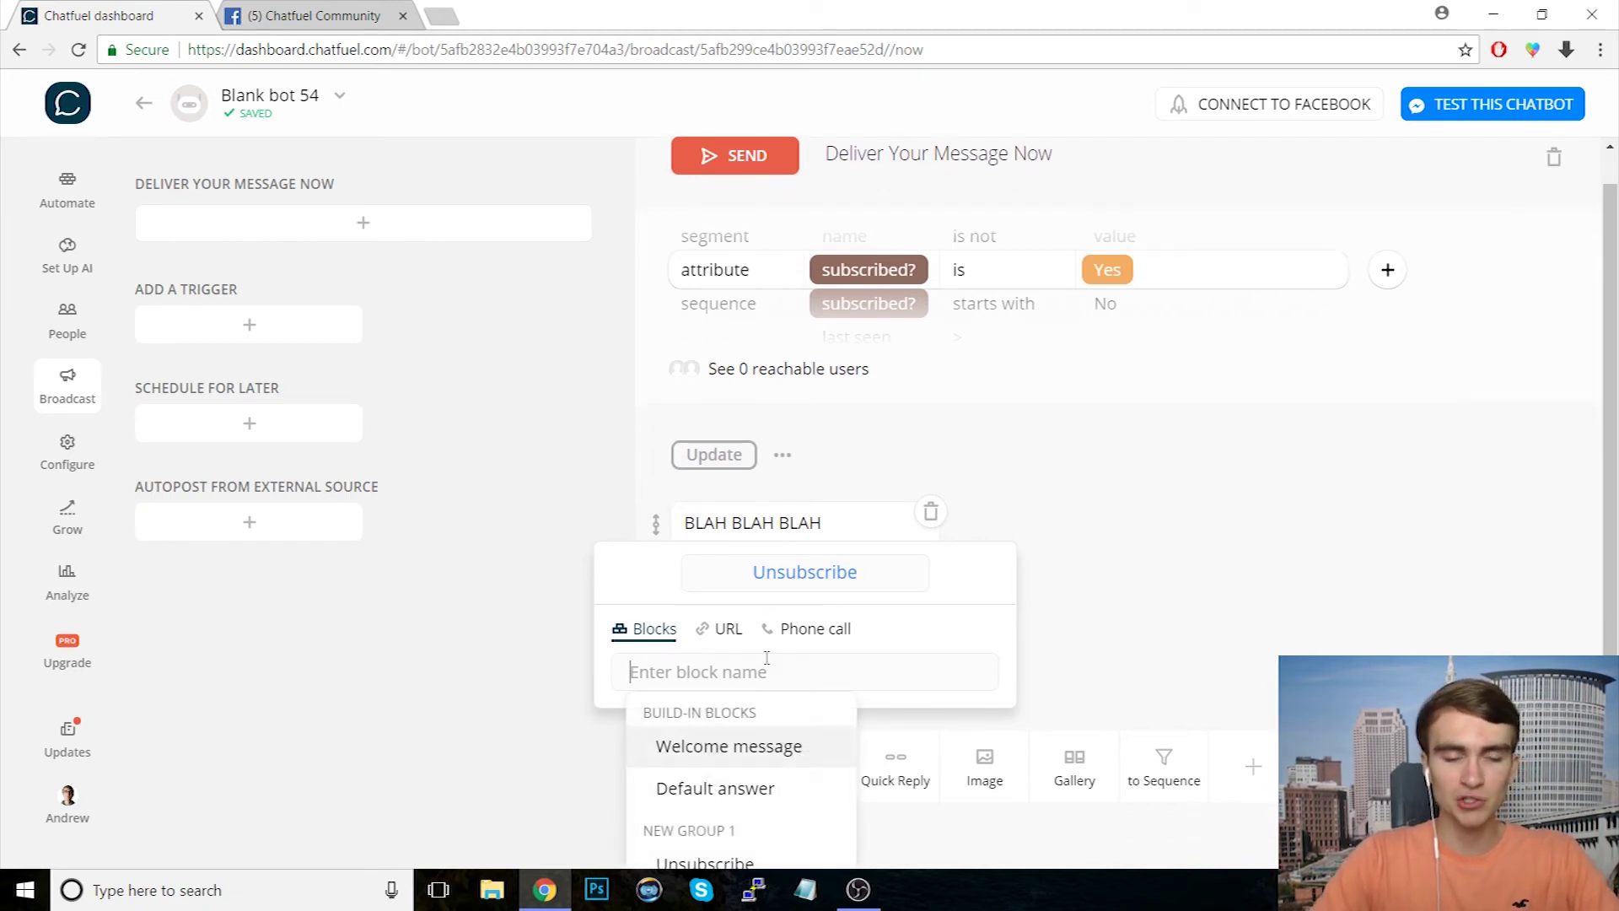
{"action": "type", "text": "uns"}
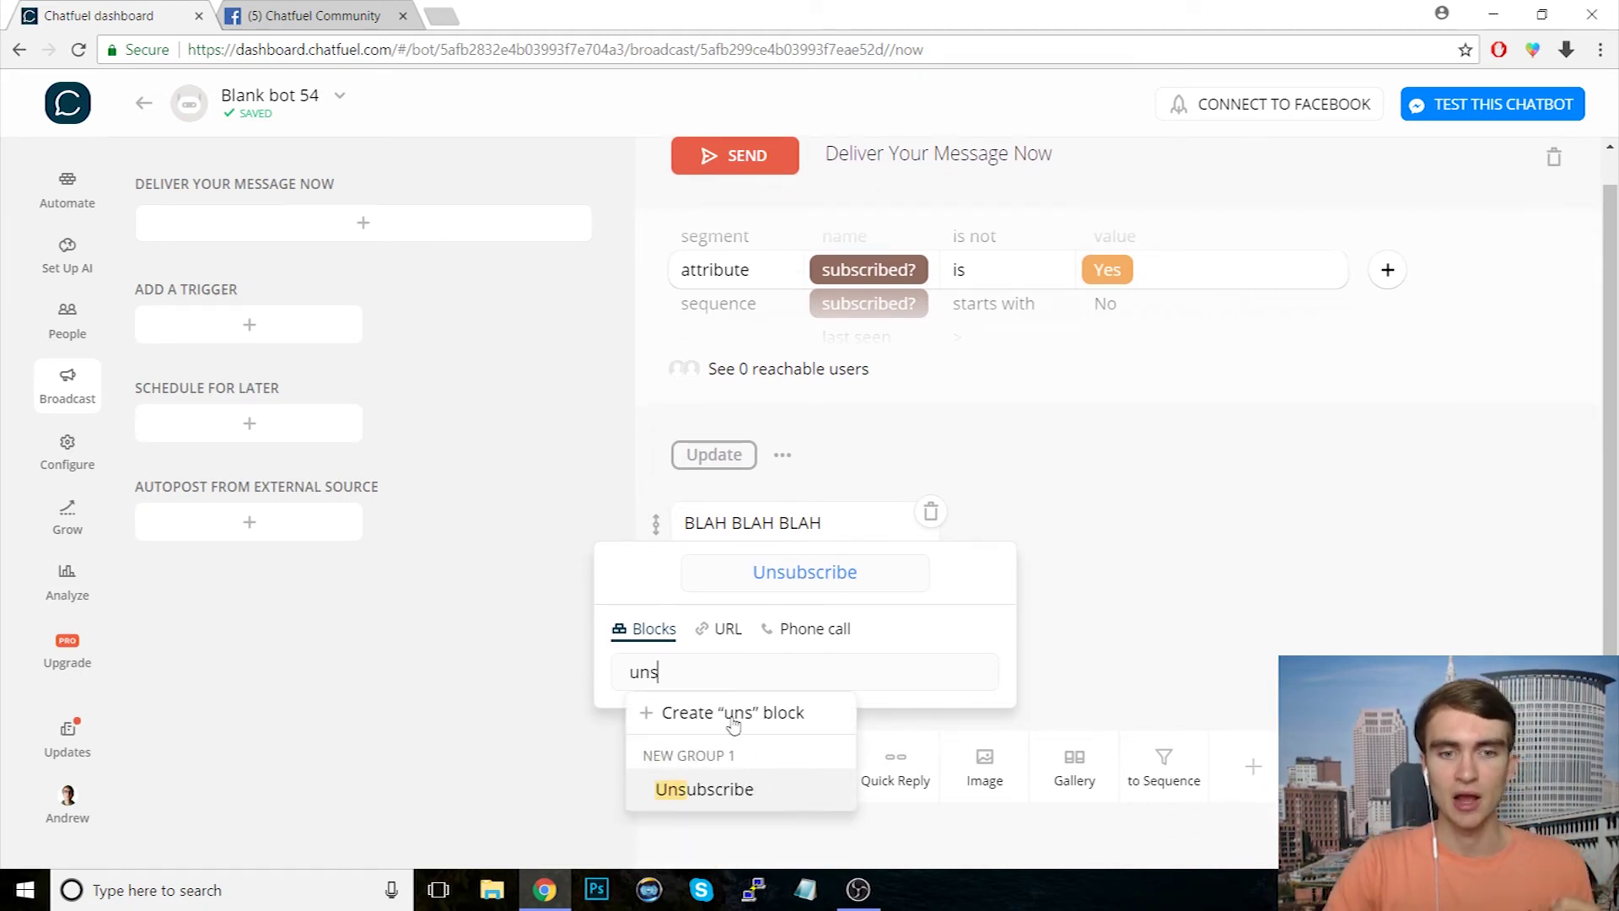
{"action": "left_click", "coordinate": [663, 788]}
{"action": "left_click", "coordinate": [1239, 651]}
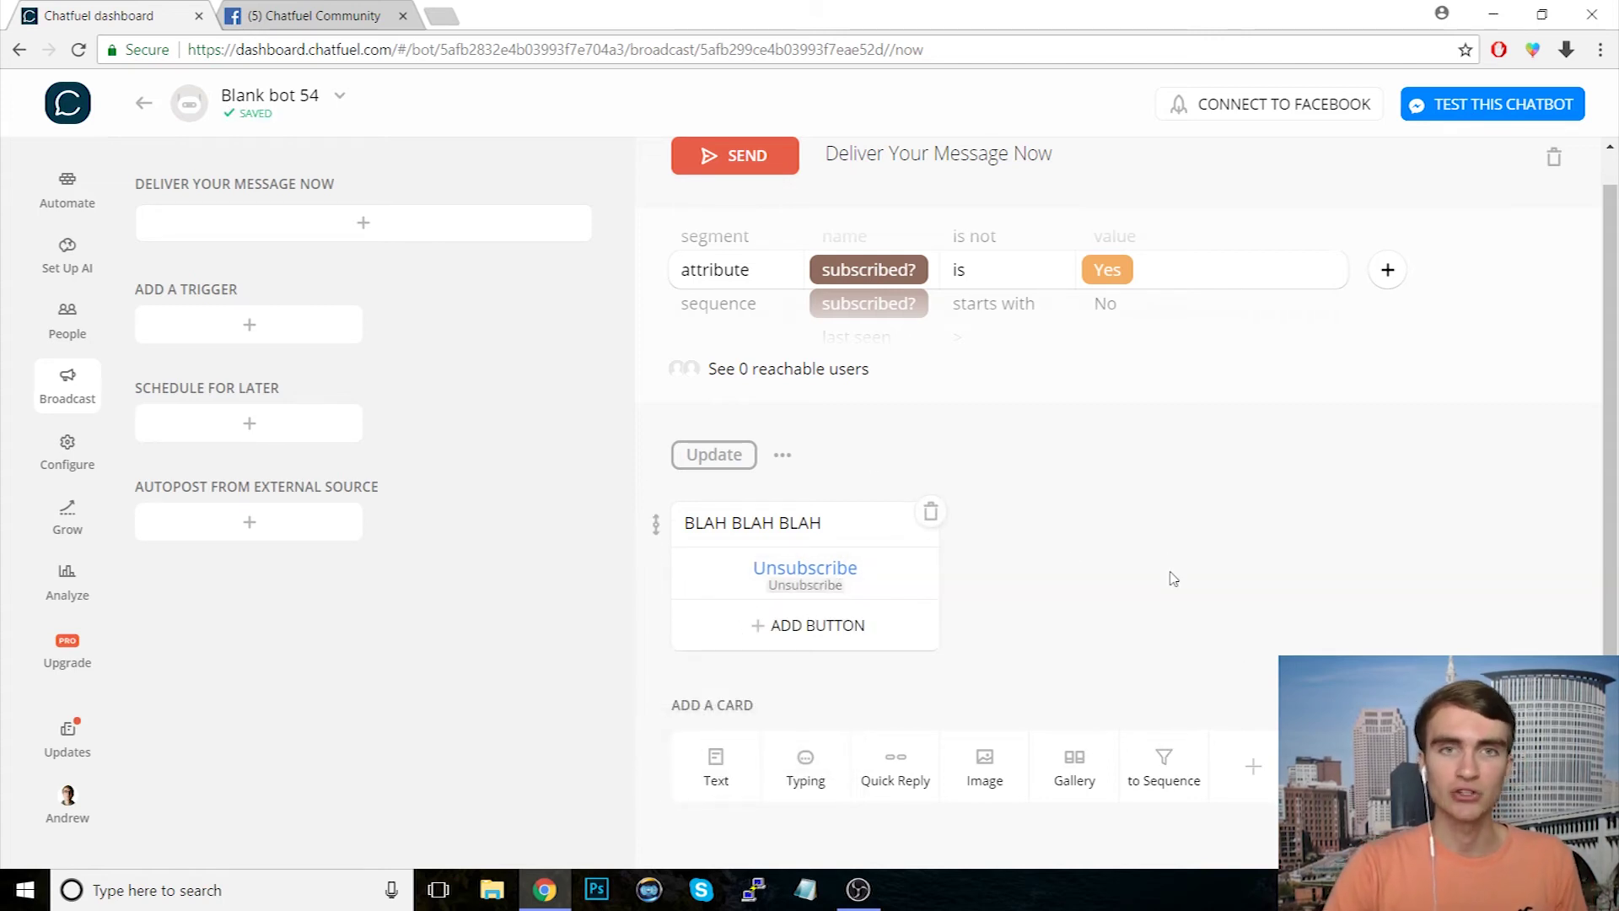
{"action": "scroll", "coordinate": [1172, 579], "scroll_direction": "up", "scroll_amount": 1}
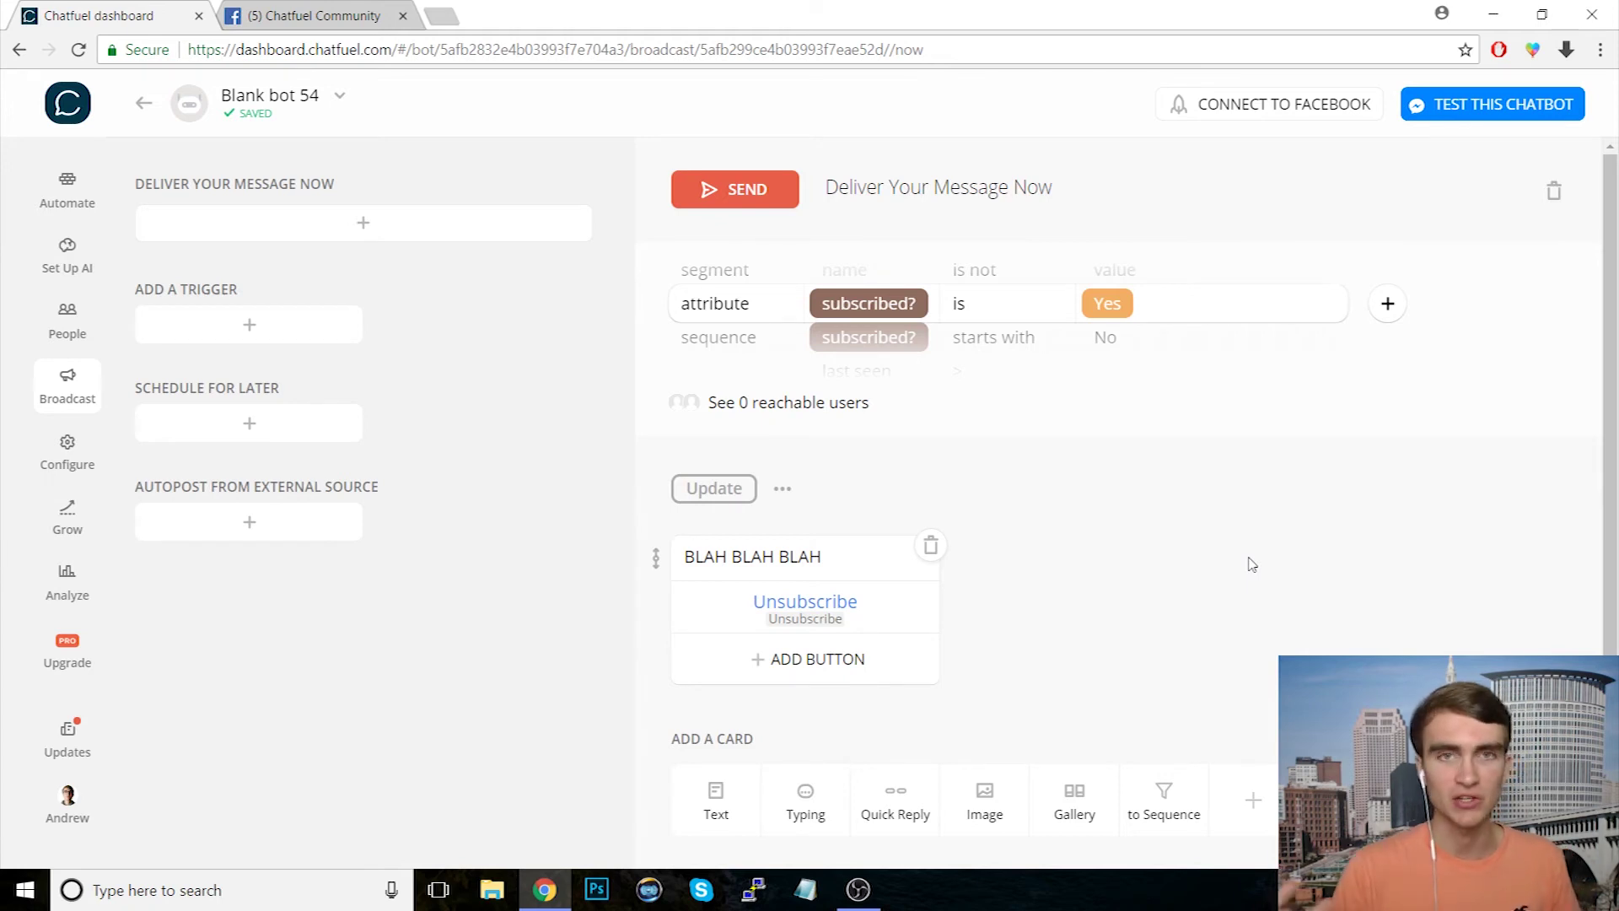
{"action": "left_click", "coordinate": [64, 210]}
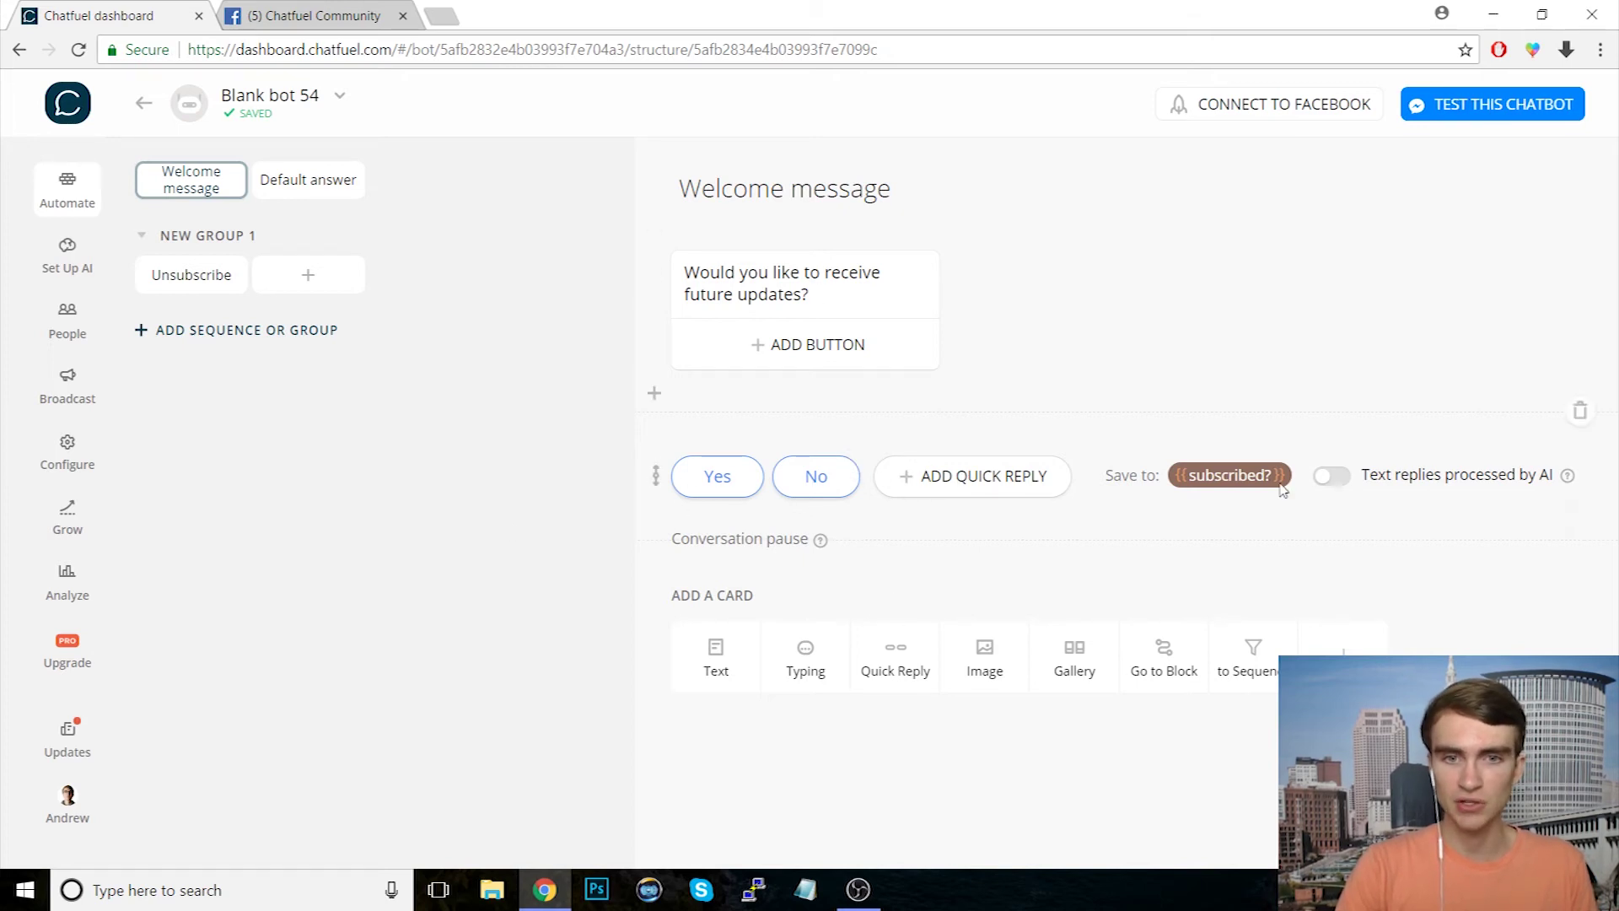
Step: Delete the Welcome message's Yes/No quick reply card, then glance at the Unsubscribe block
{"action": "left_click", "coordinate": [1579, 411]}
{"action": "left_click", "coordinate": [934, 516]}
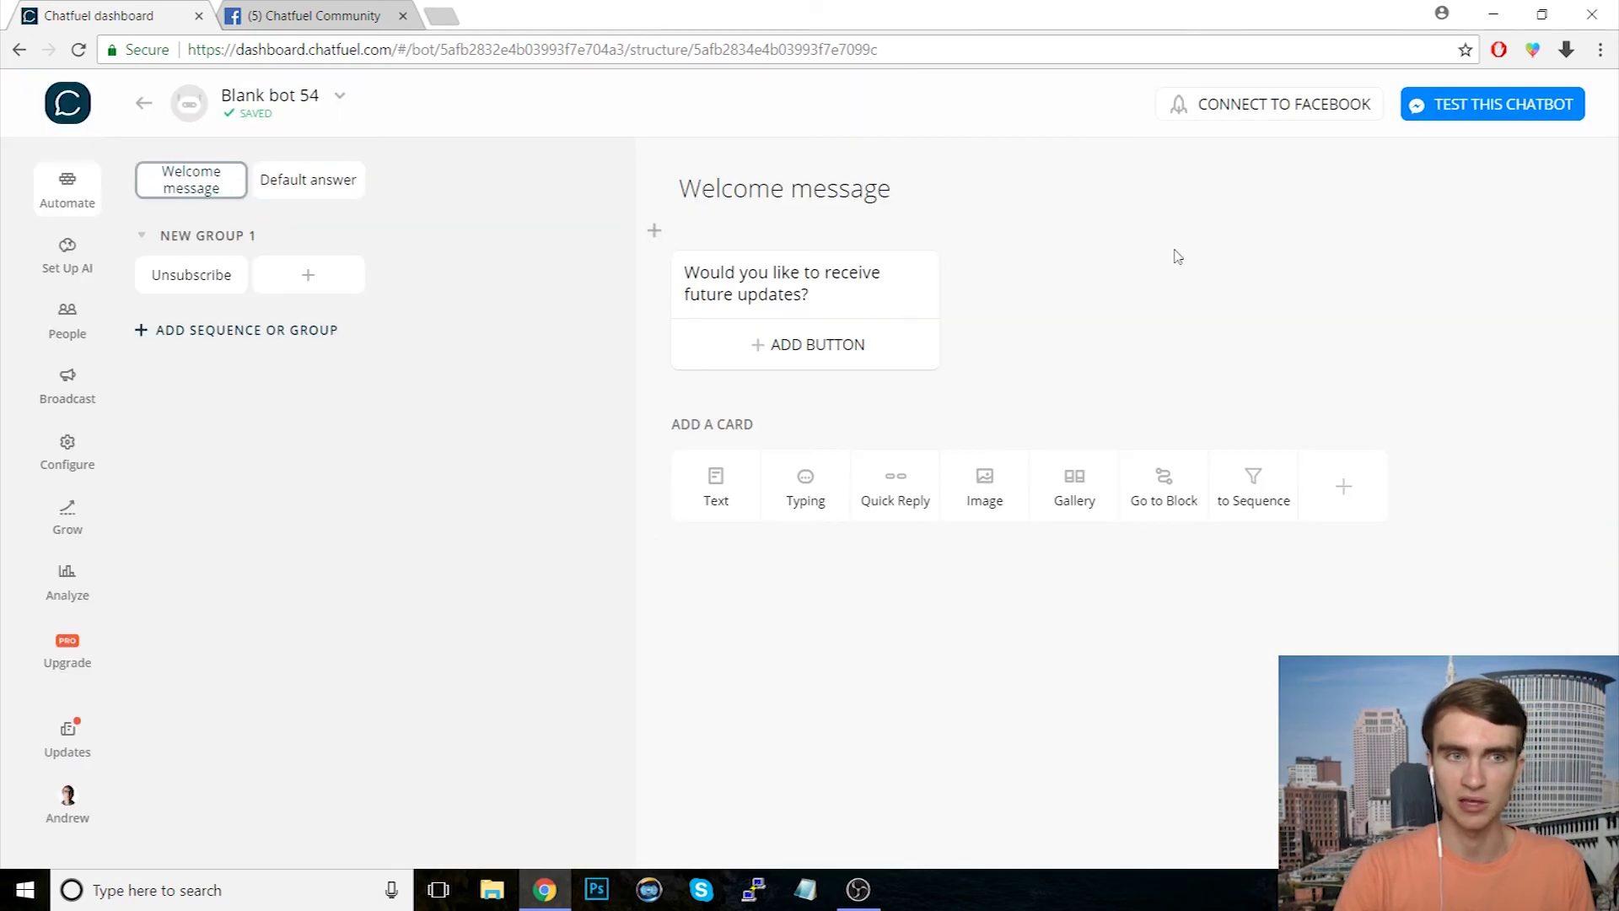
{"action": "left_click", "coordinate": [192, 280]}
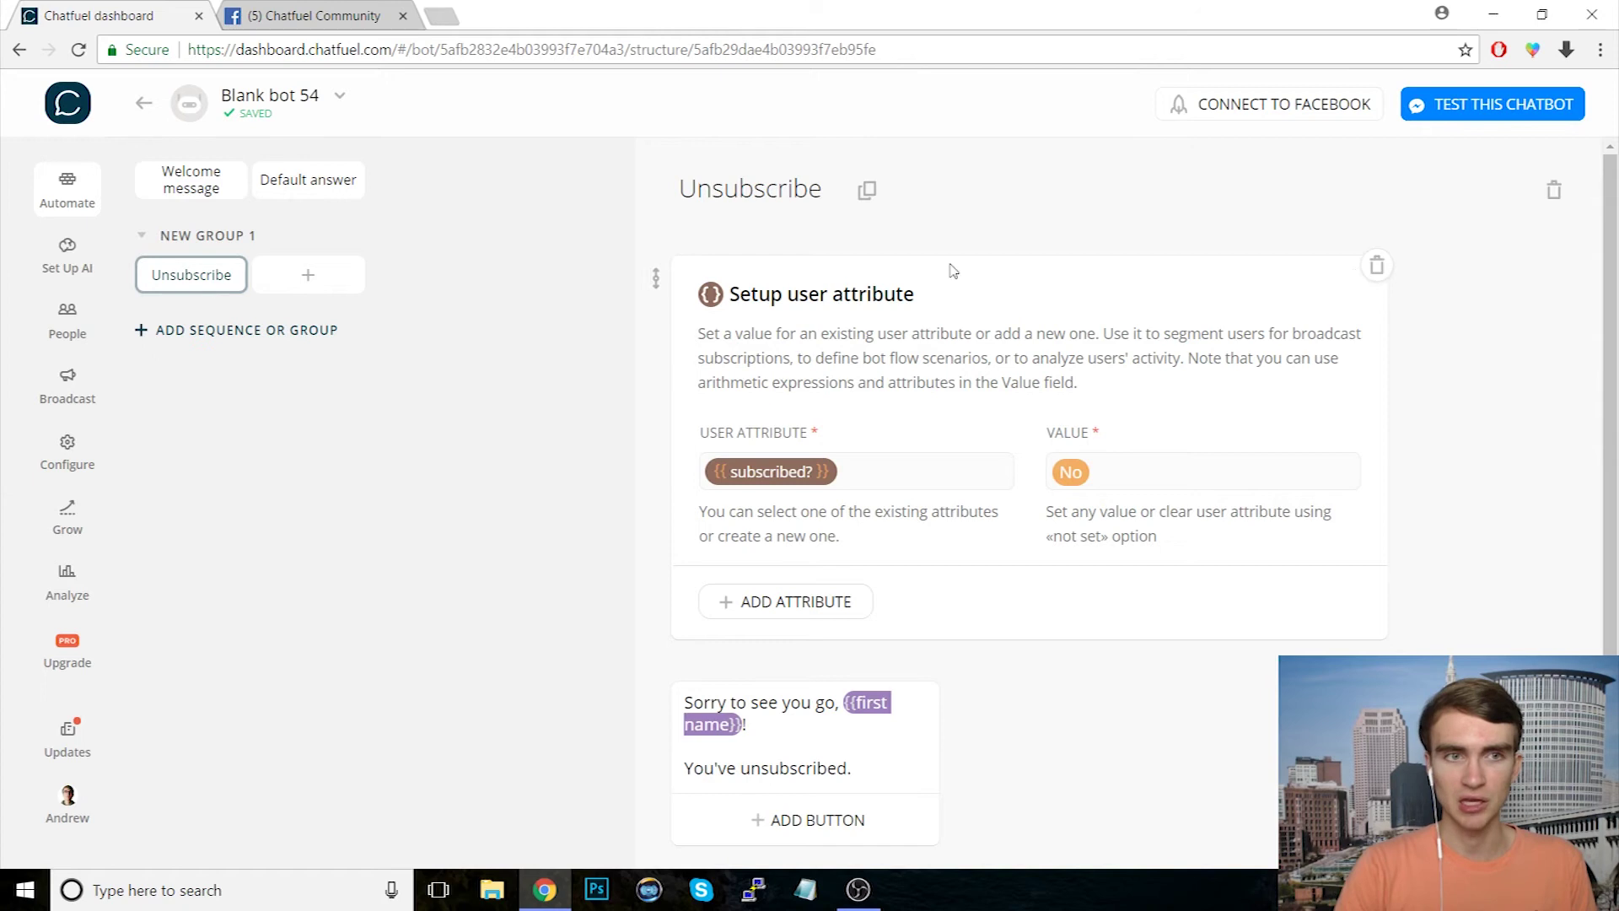
{"action": "left_click", "coordinate": [197, 201]}
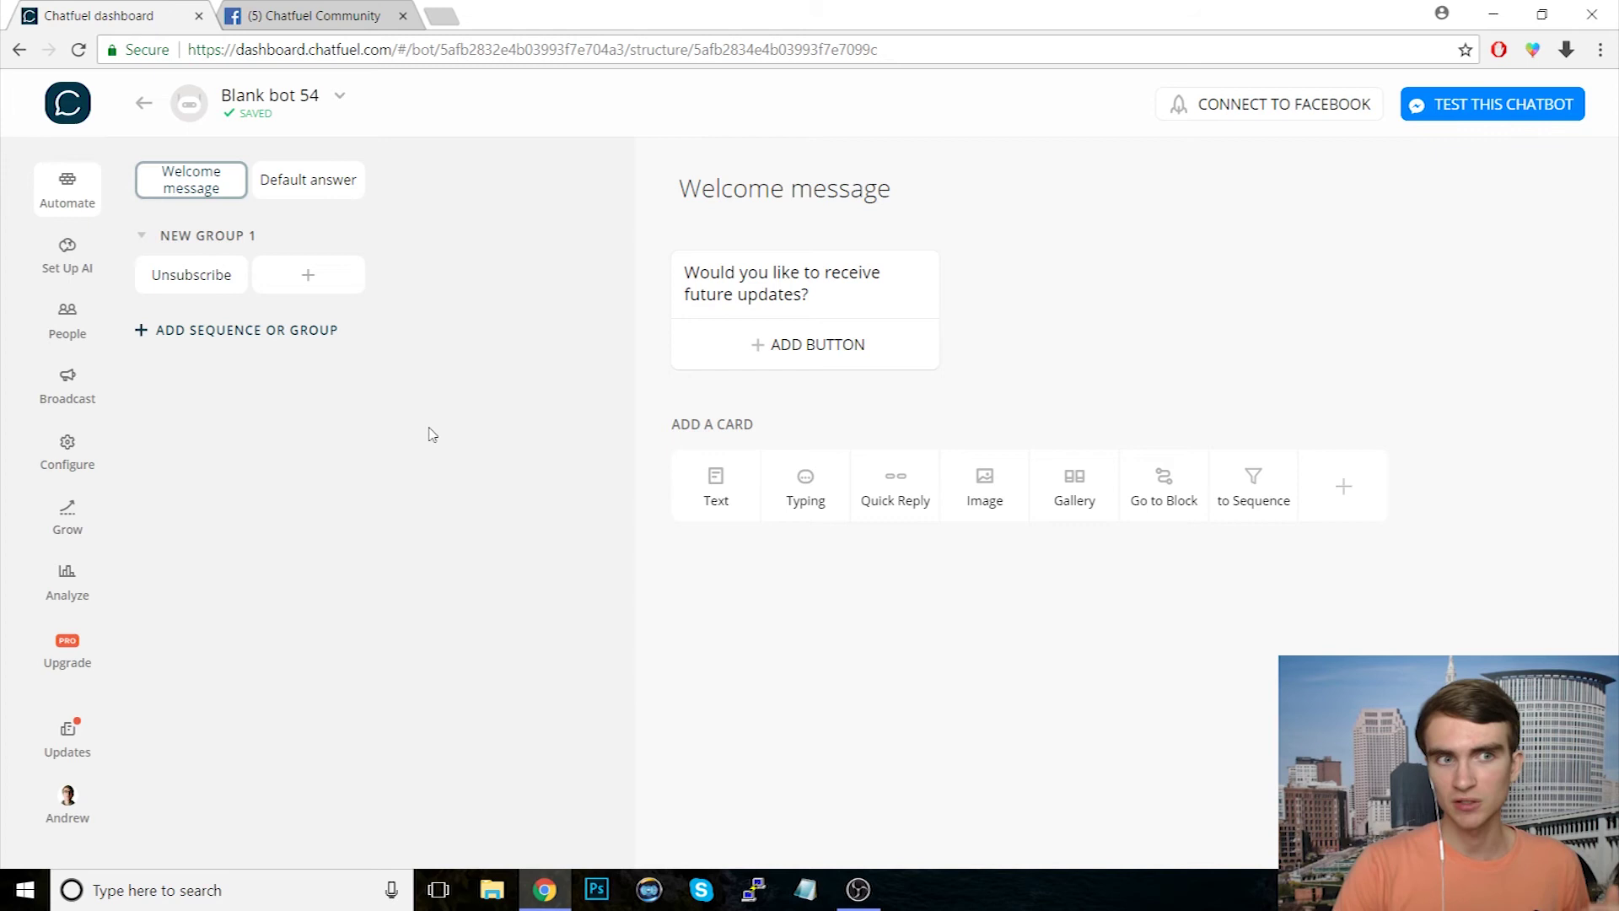
{"action": "left_click", "coordinate": [232, 336]}
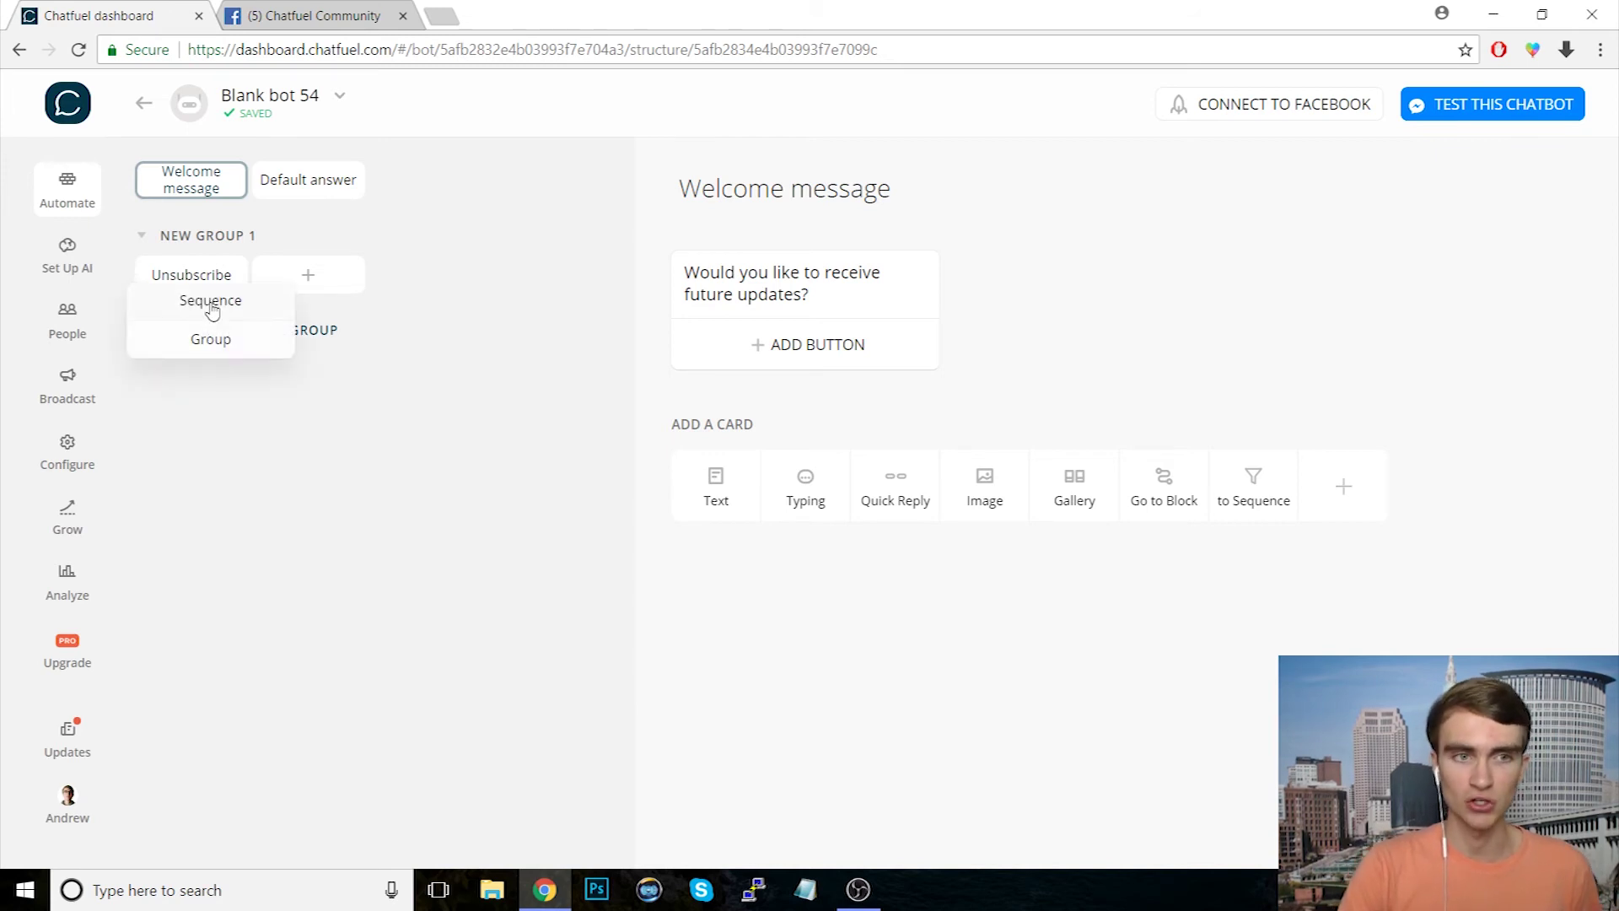
Step: Add a new sequence and delete its Untitled blocks 2 and 3, leaving one block
{"action": "left_click", "coordinate": [211, 307]}
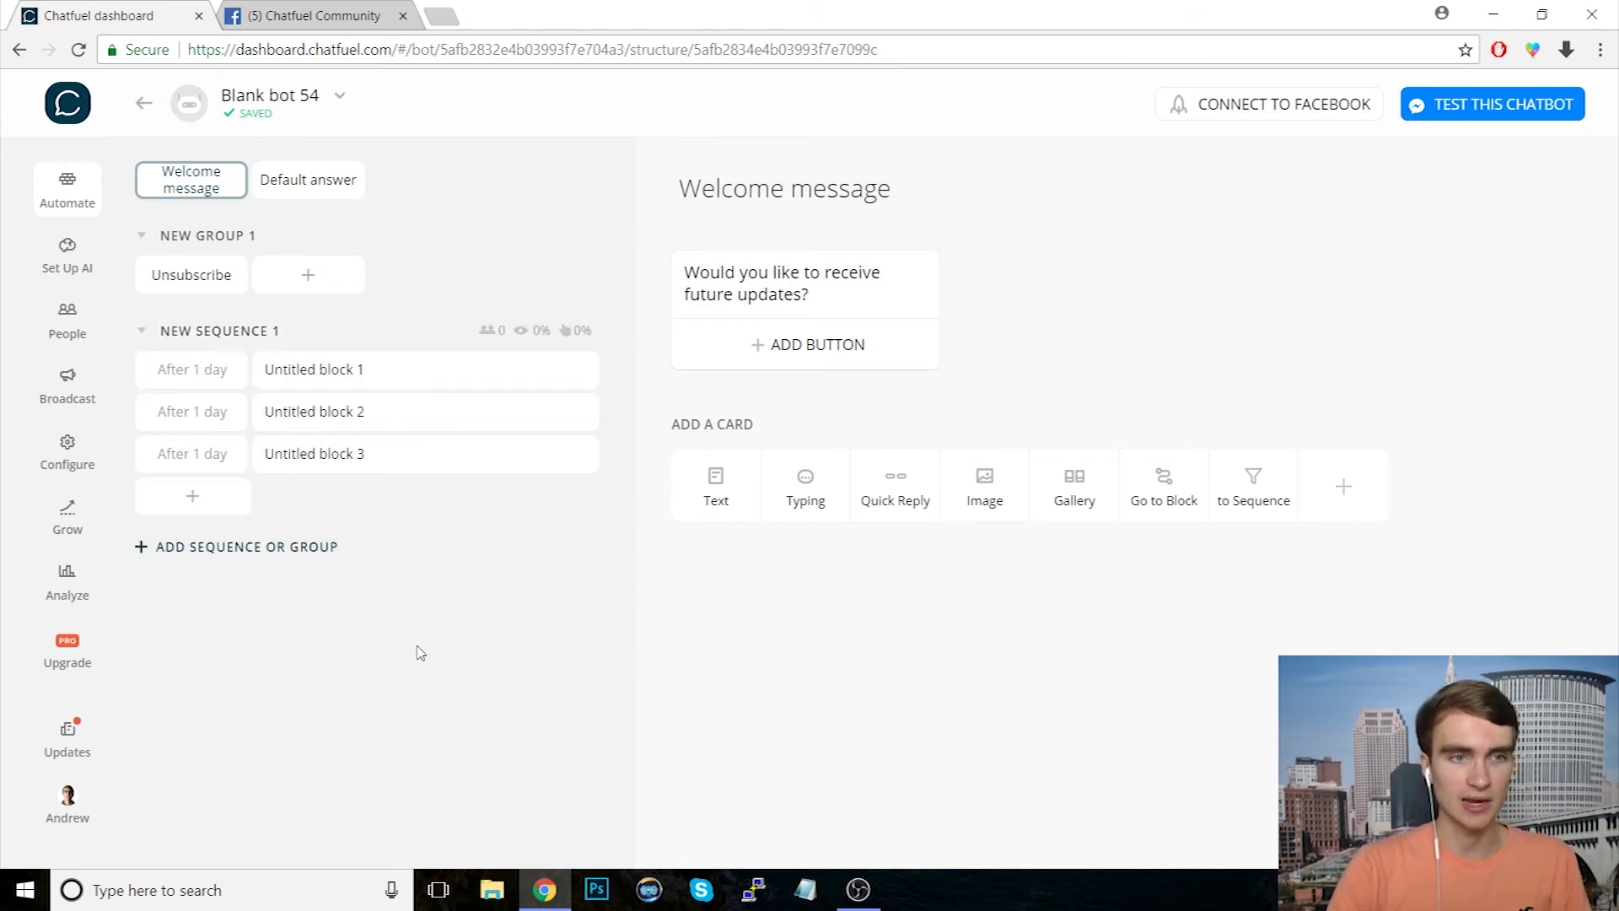
{"action": "left_click", "coordinate": [460, 428]}
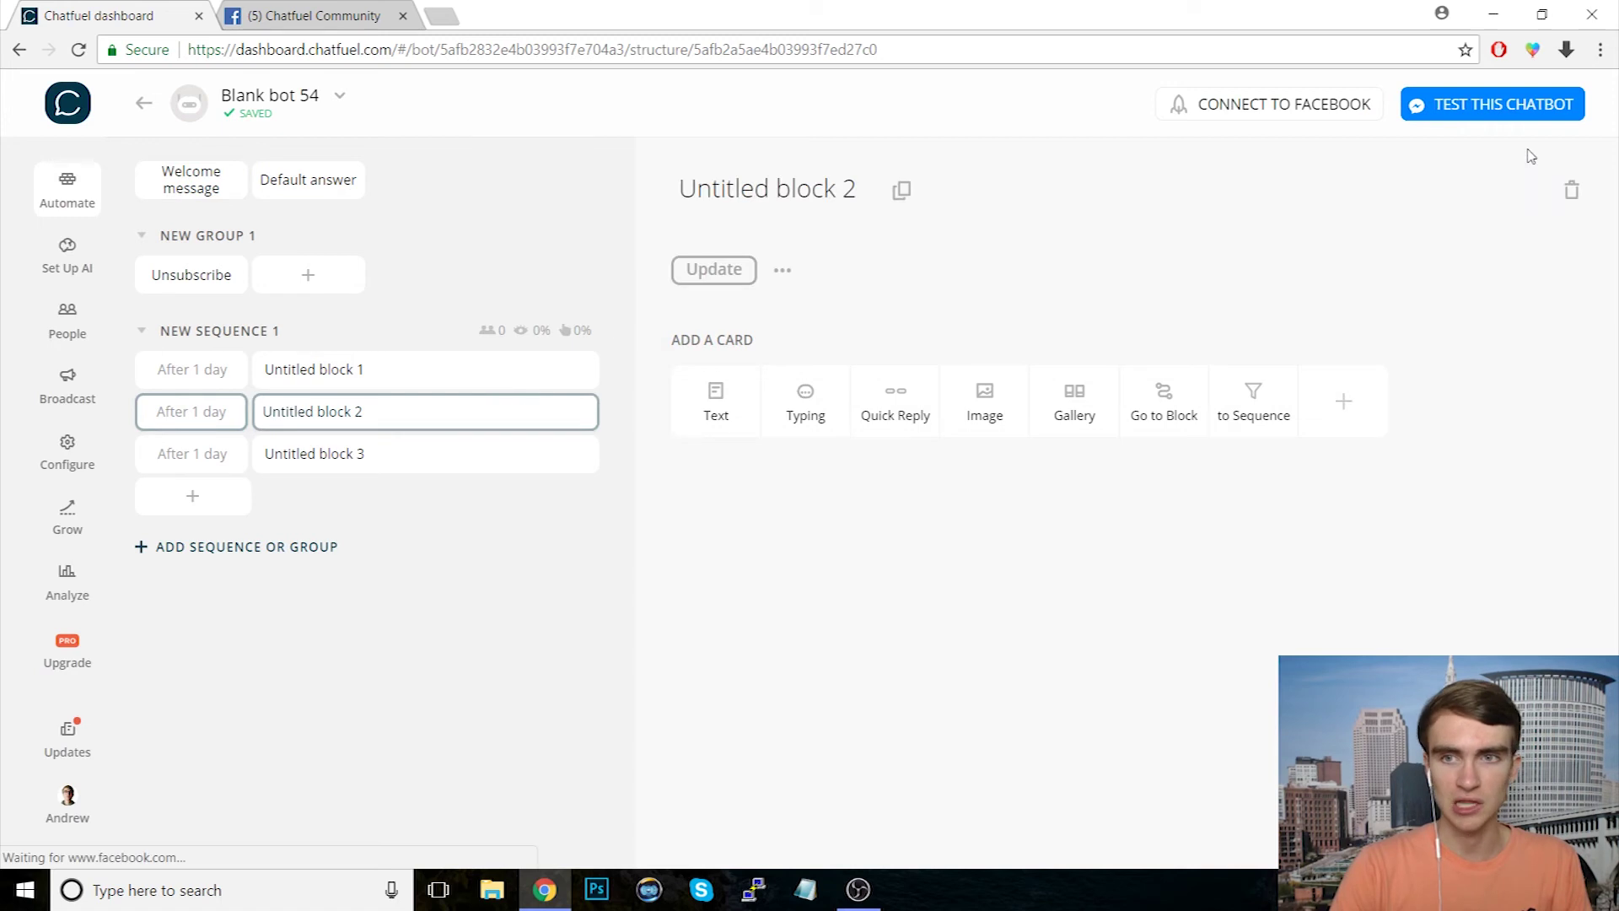
{"action": "left_click", "coordinate": [1570, 189]}
{"action": "left_click", "coordinate": [962, 533]}
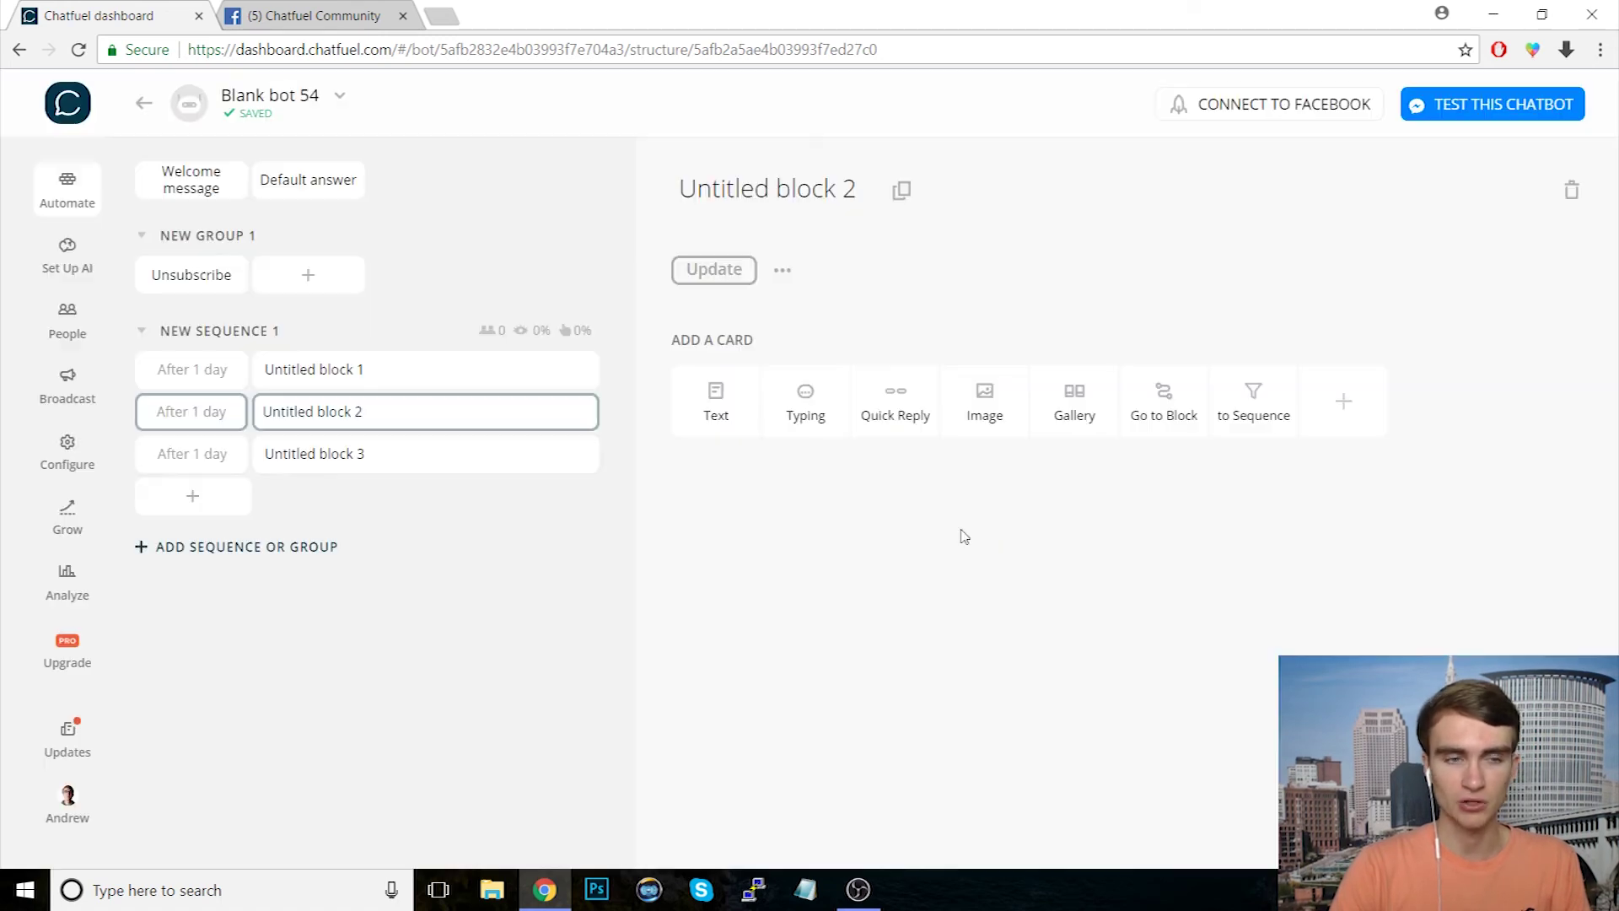
{"action": "left_click", "coordinate": [289, 455]}
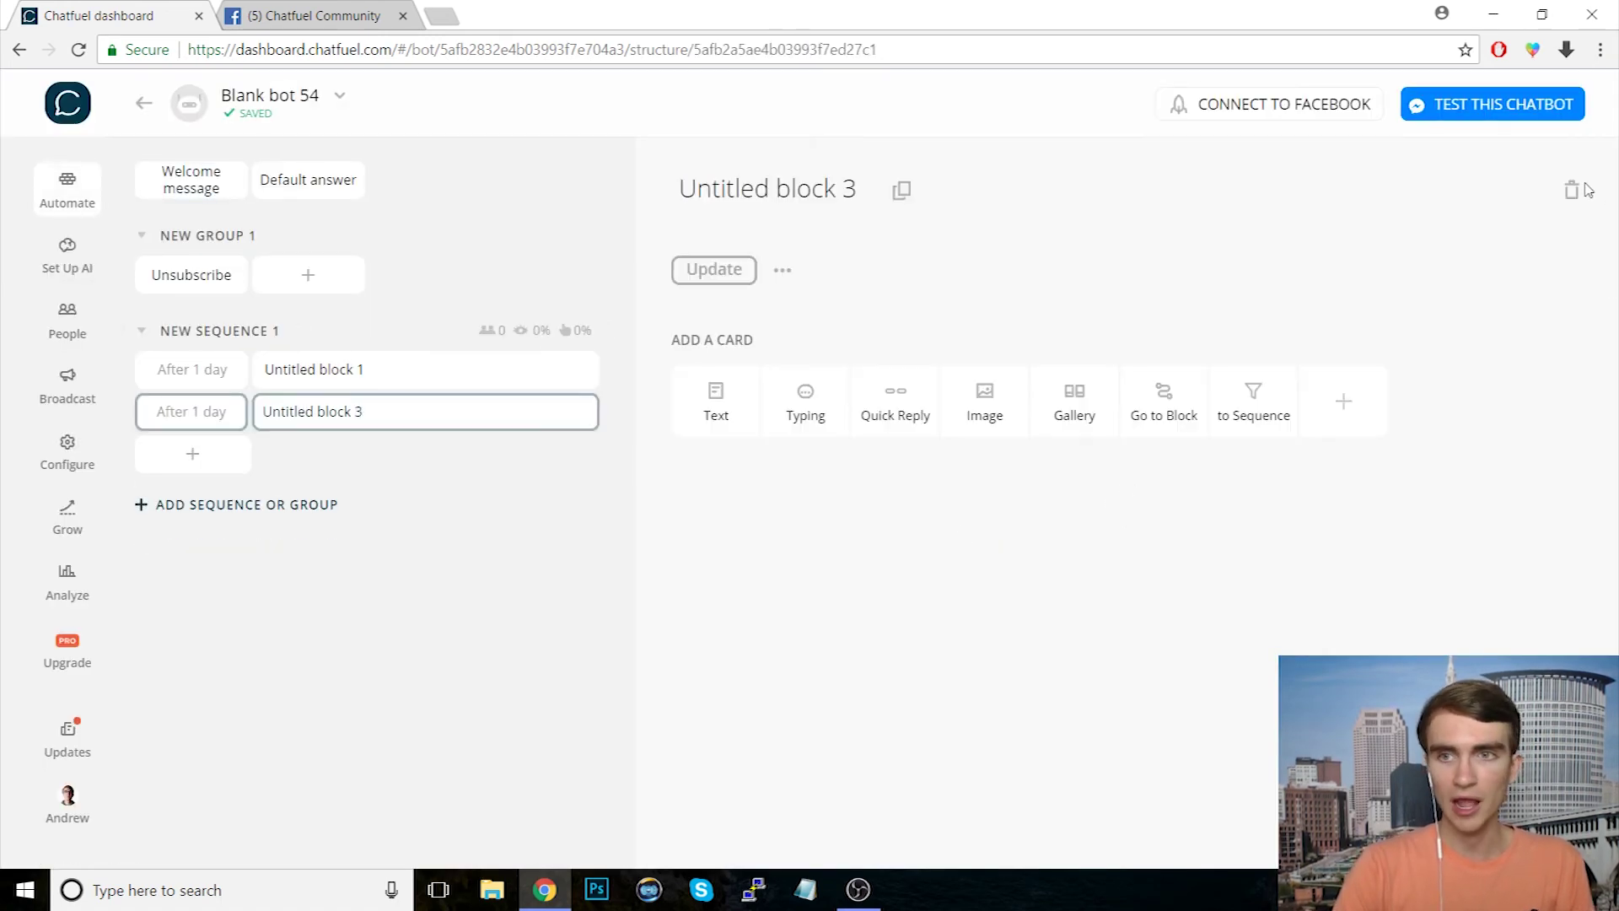
{"action": "left_click", "coordinate": [1569, 189]}
{"action": "left_click", "coordinate": [969, 534]}
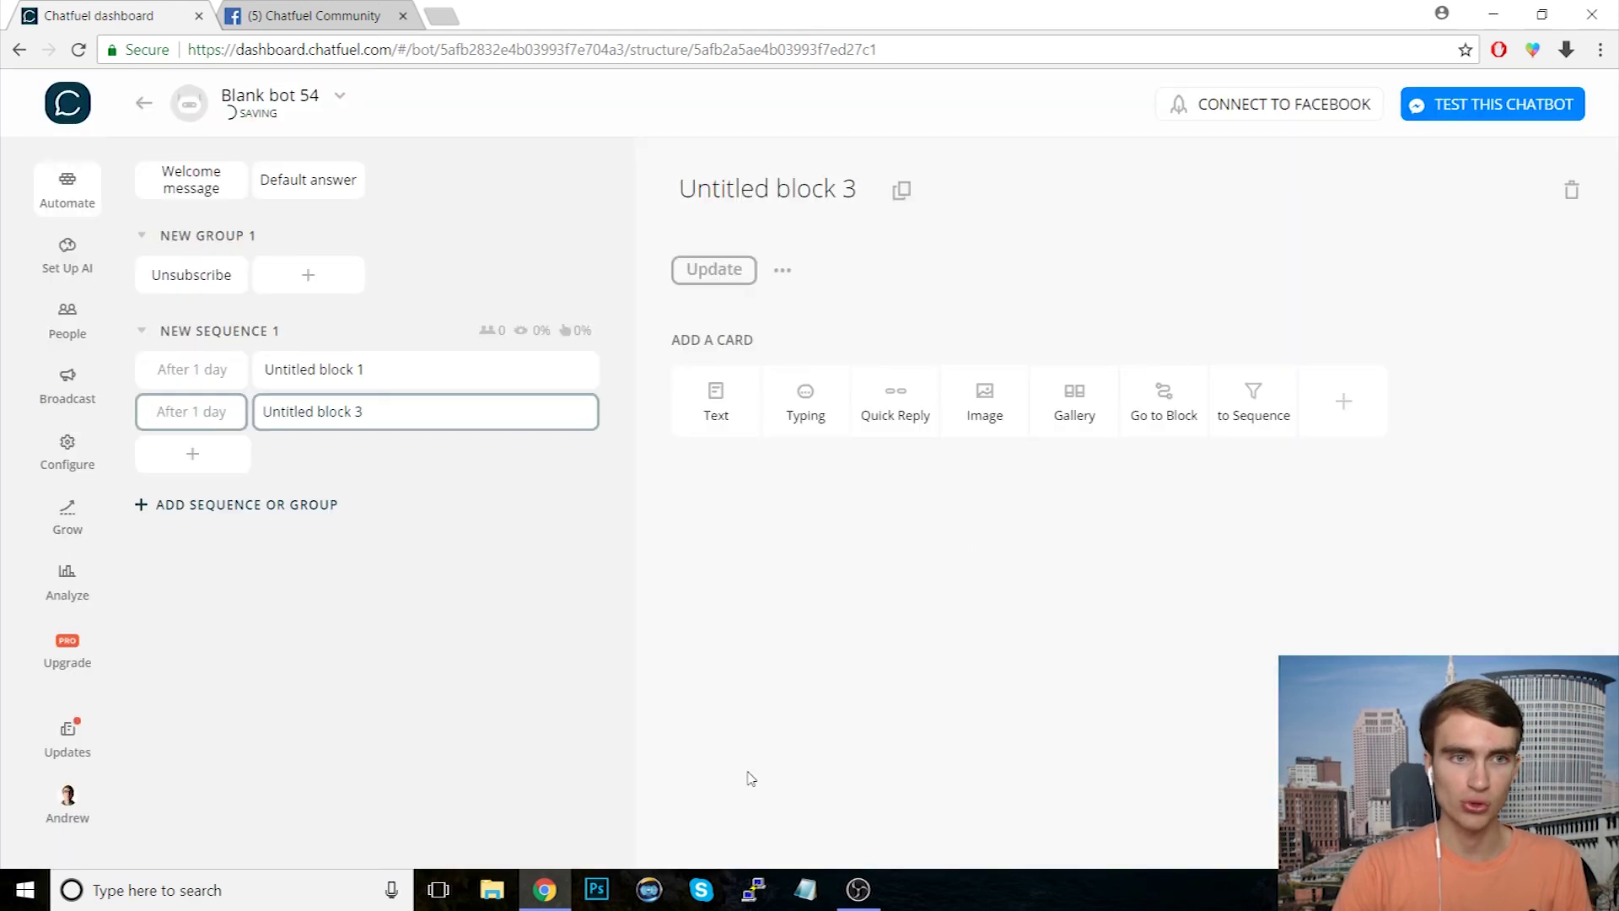
Step: Give the Welcome question a Yes button linked to a new Sequence Subscribe block
{"action": "left_click", "coordinate": [209, 191]}
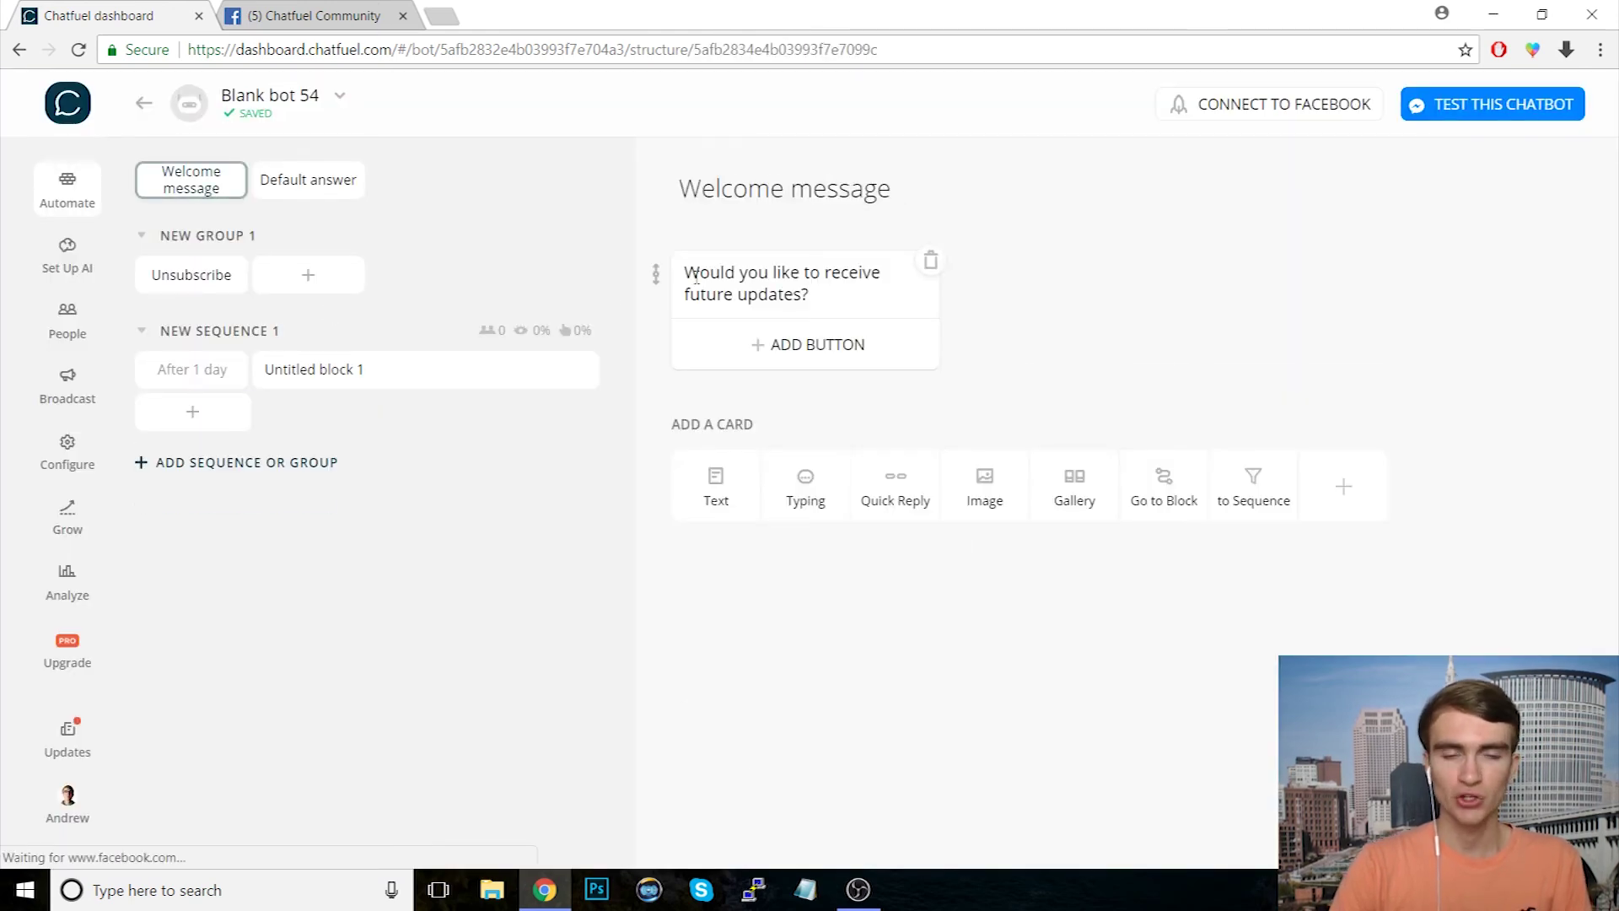
{"action": "left_click", "coordinate": [770, 337]}
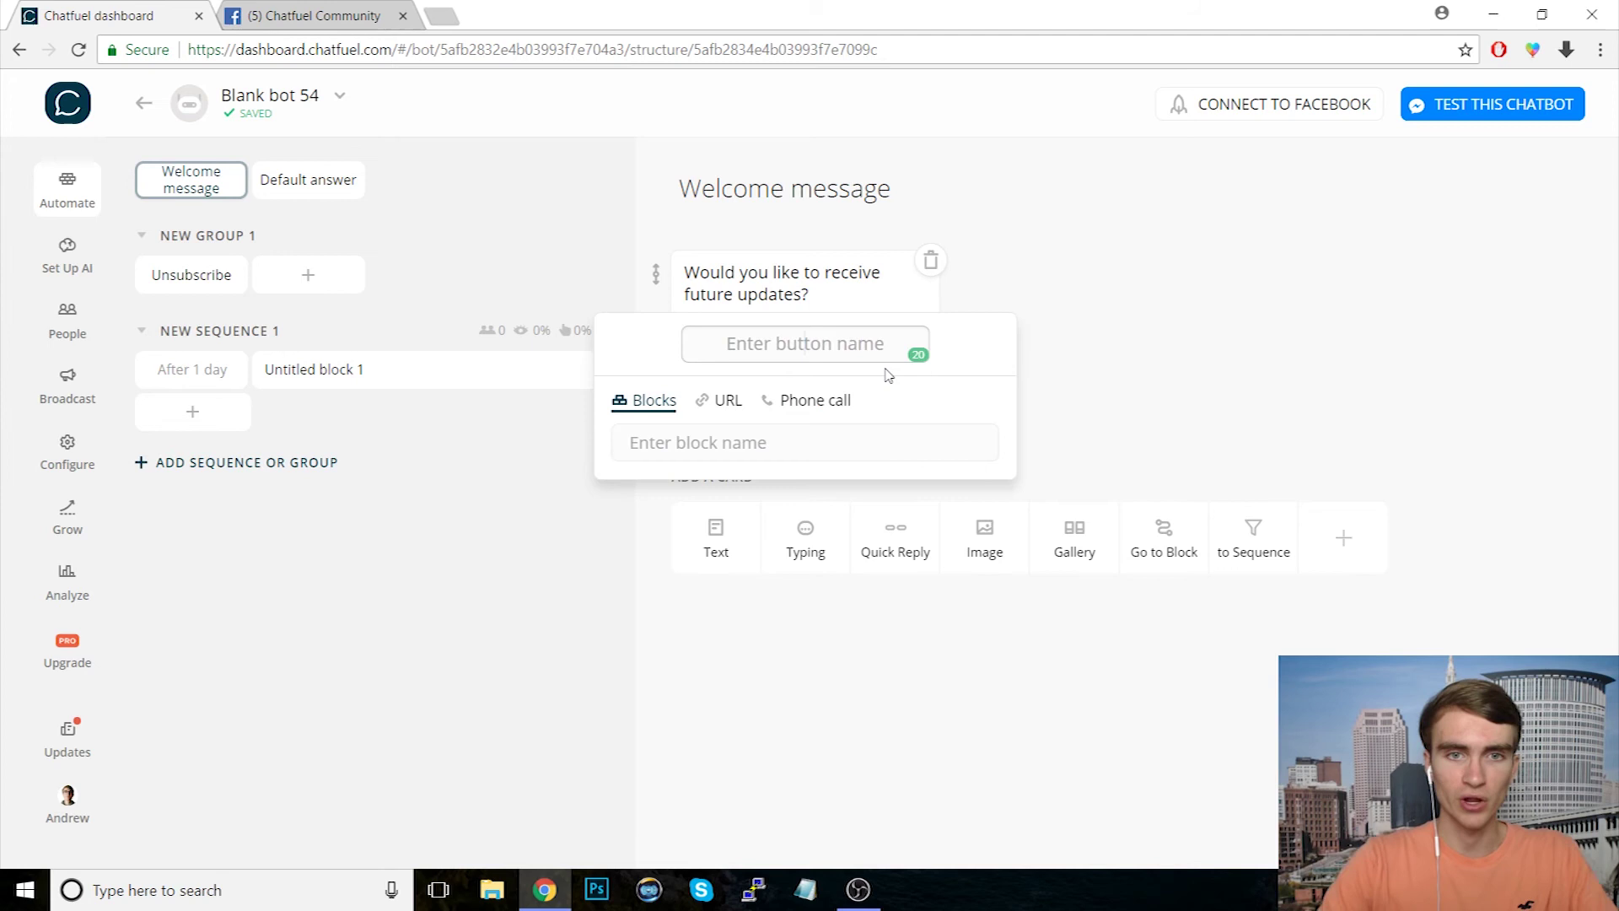
{"action": "type", "text": "Yes"}
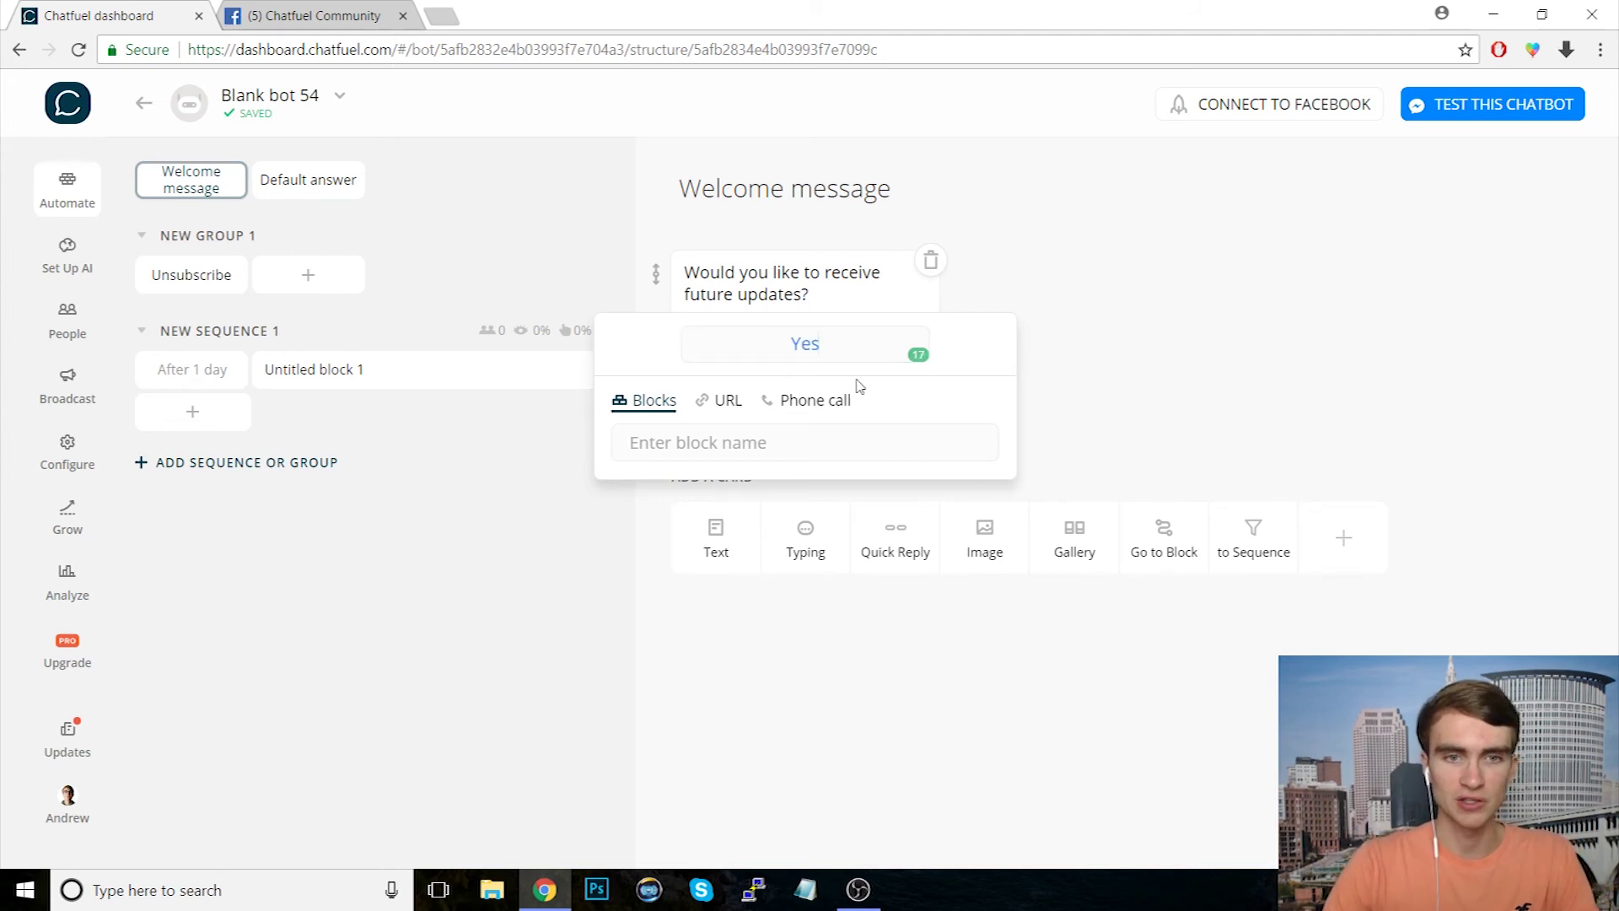
{"action": "left_click", "coordinate": [768, 448]}
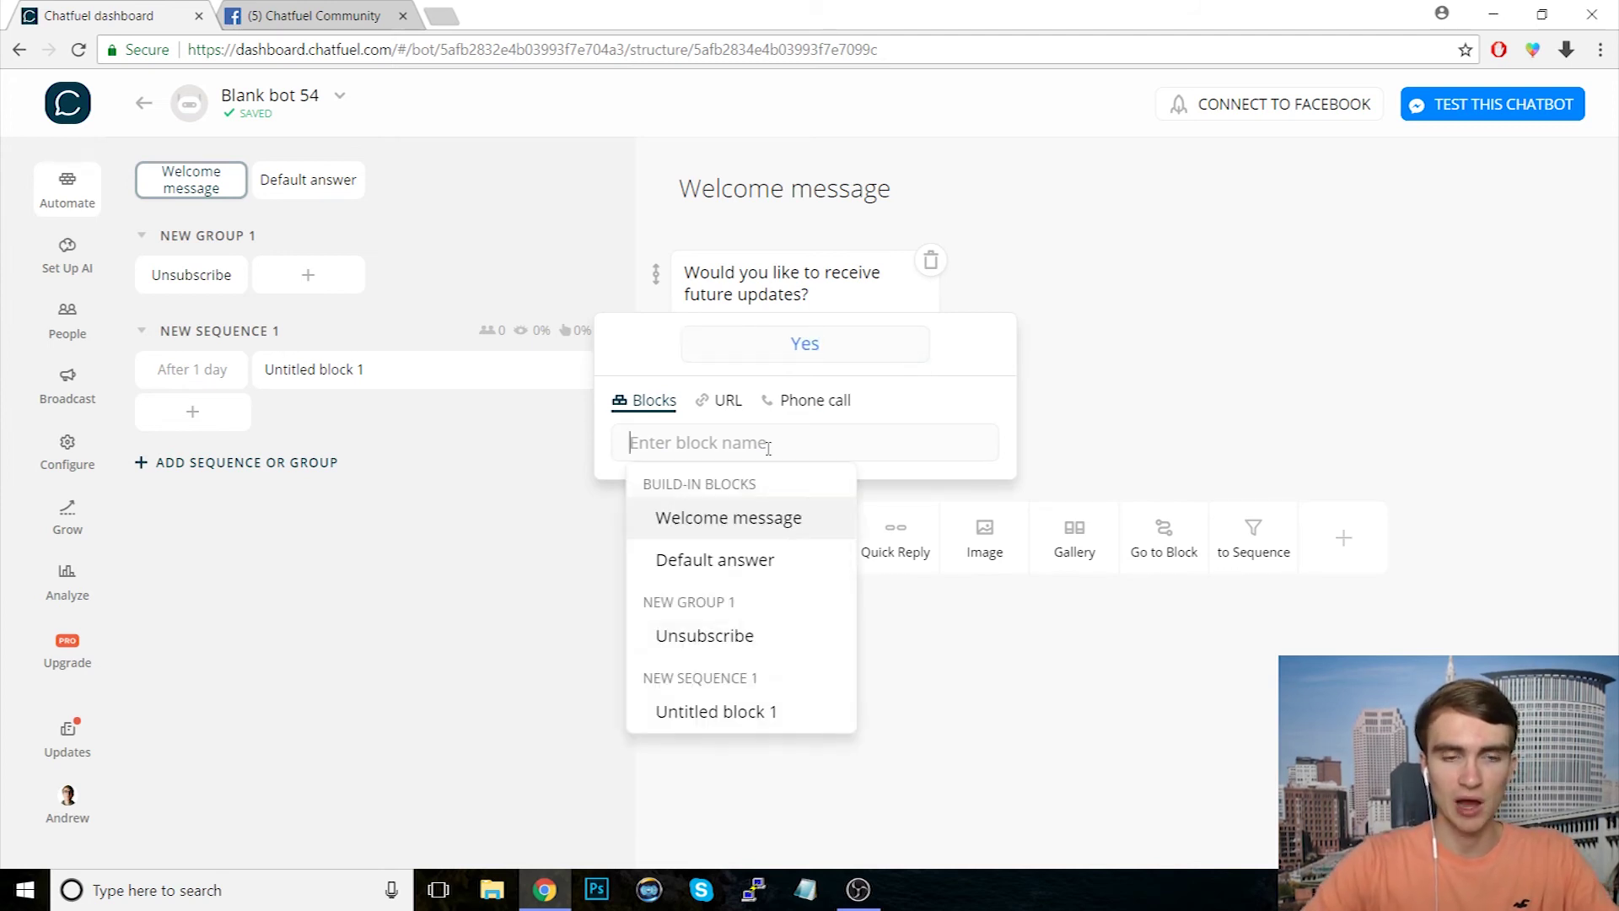
{"action": "type", "text": "Sequence Seq"}
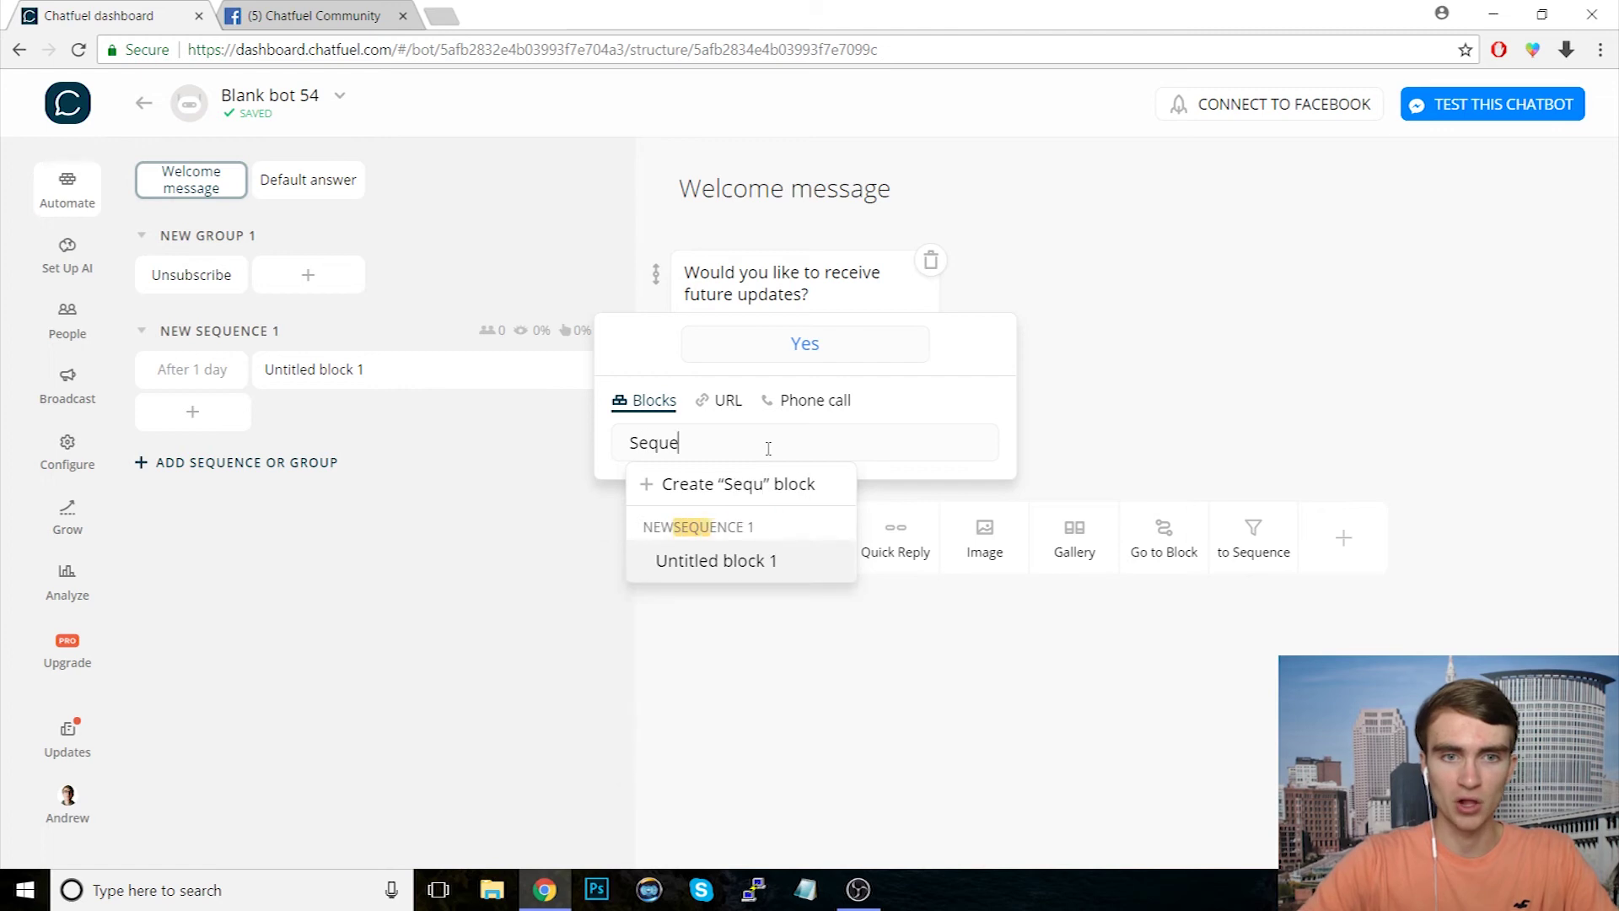
{"action": "key", "text": "BackSpace"}
{"action": "key", "text": "BackSpace"}
{"action": "type", "text": "ubscribe"}
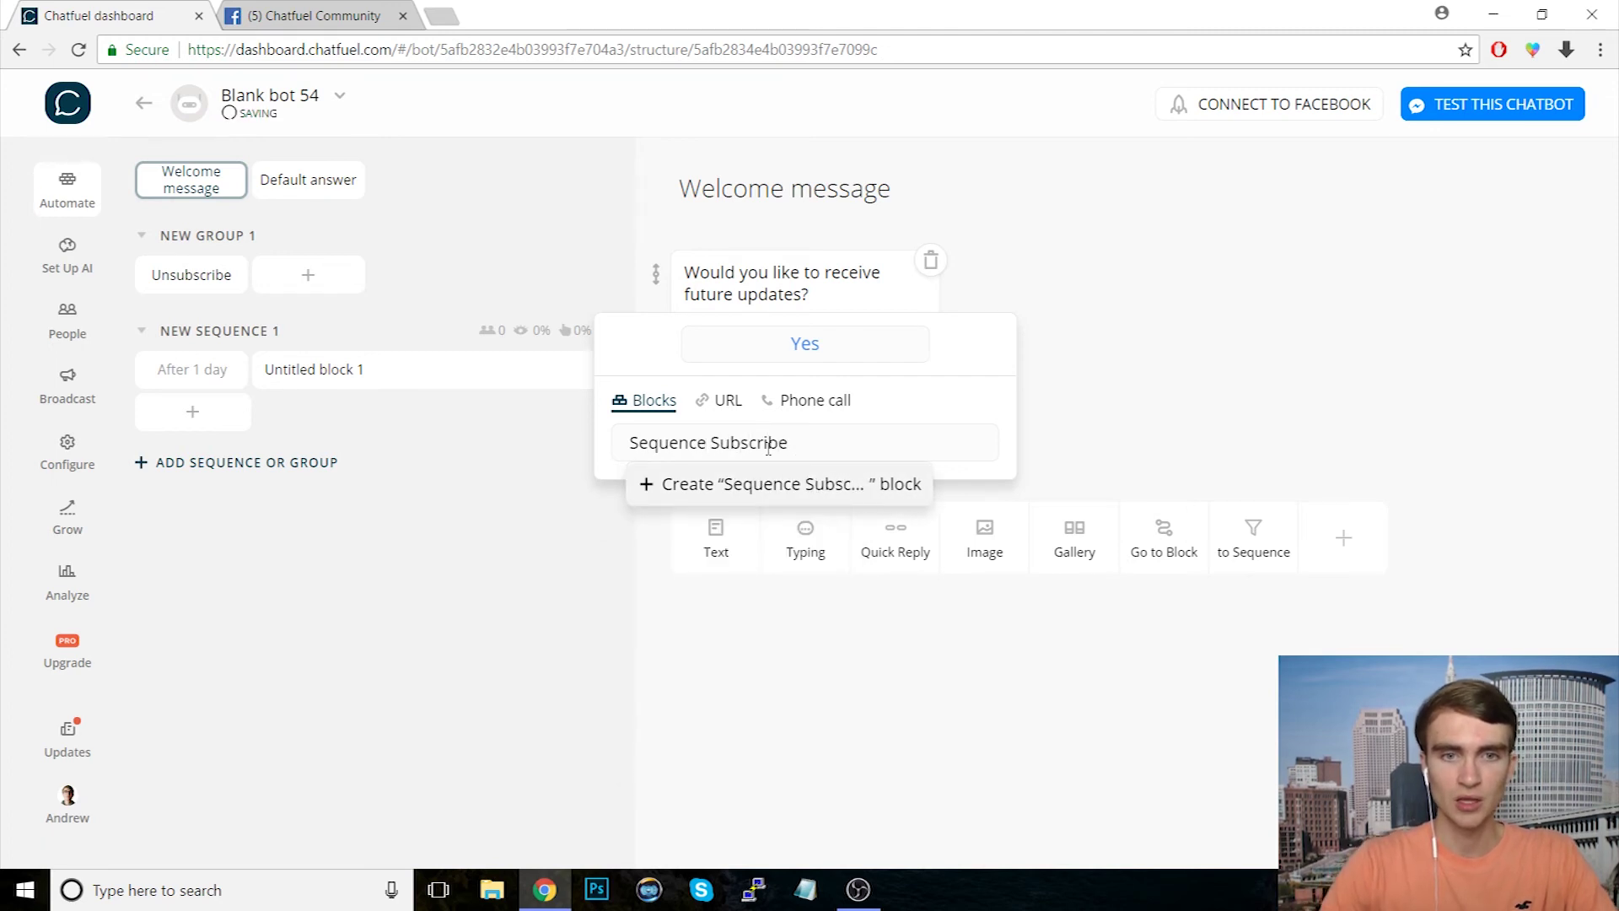
{"action": "key", "text": "Return"}
{"action": "left_click", "coordinate": [1166, 426]}
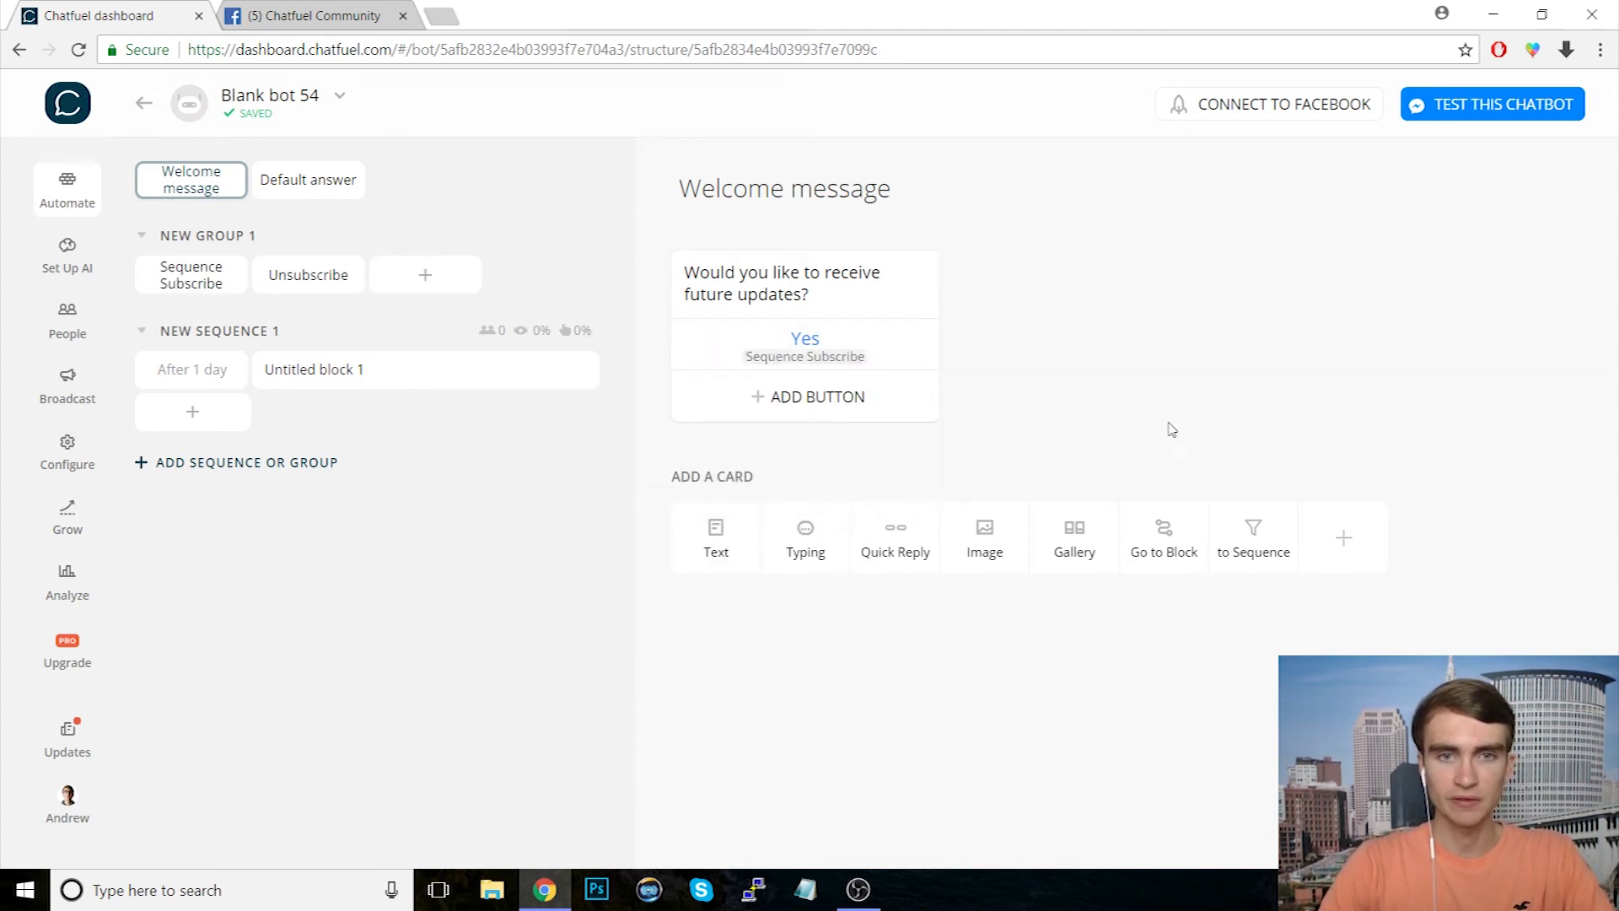
Step: Add a No button linked to a new Empty block
{"action": "left_click", "coordinate": [826, 394]}
{"action": "type", "text": "No"}
{"action": "key", "text": "Tab"}
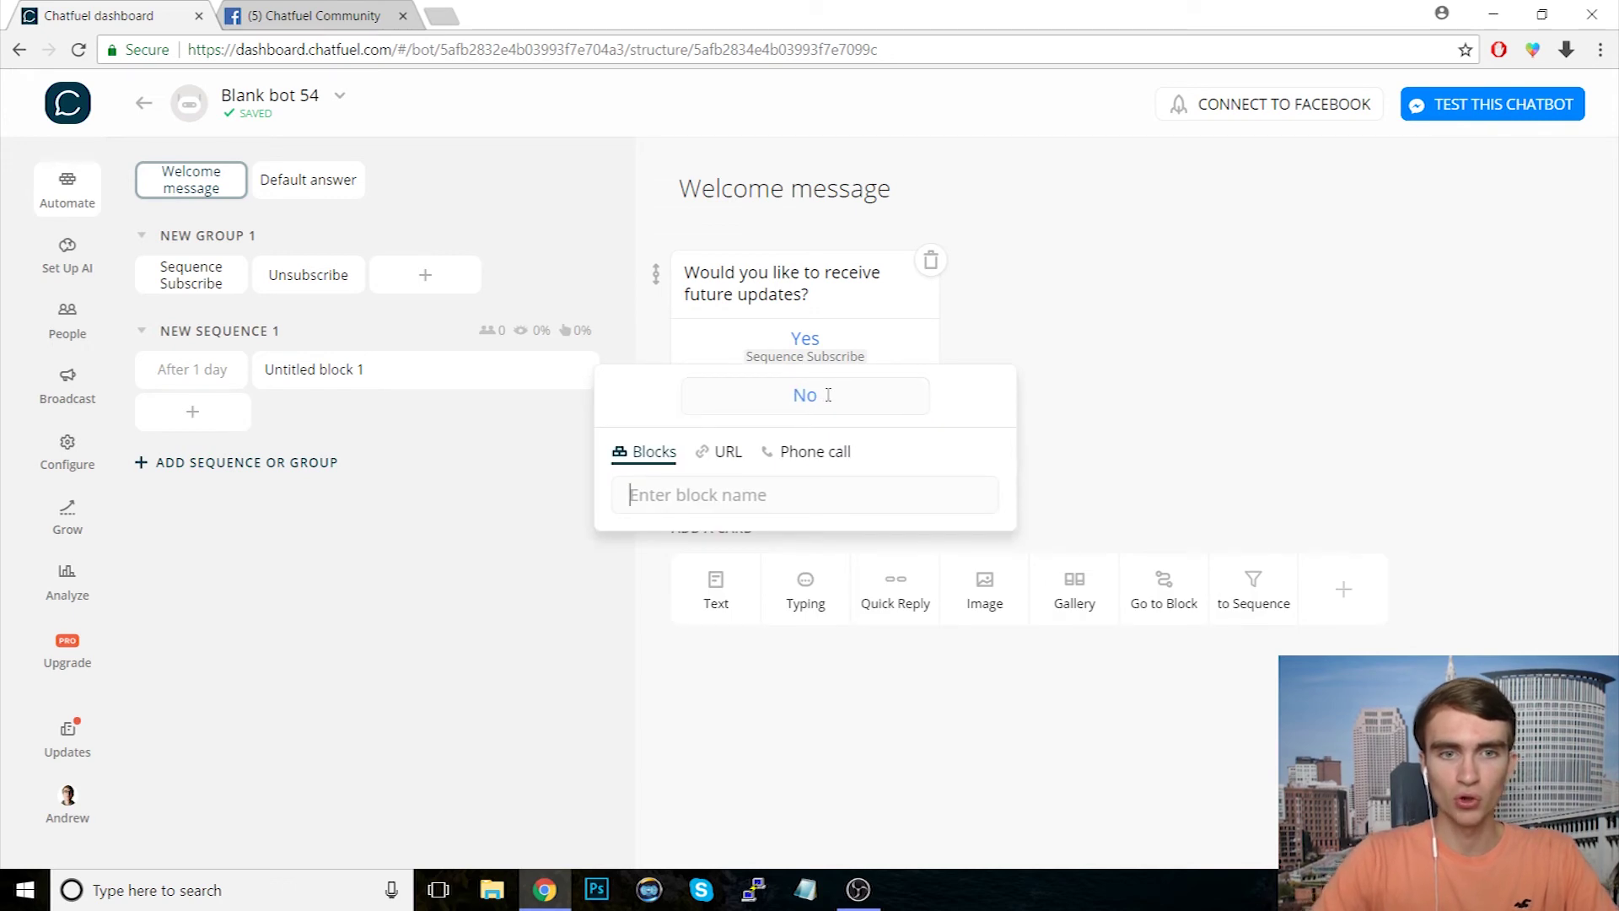
{"action": "type", "text": "Empty"}
{"action": "key", "text": "Return"}
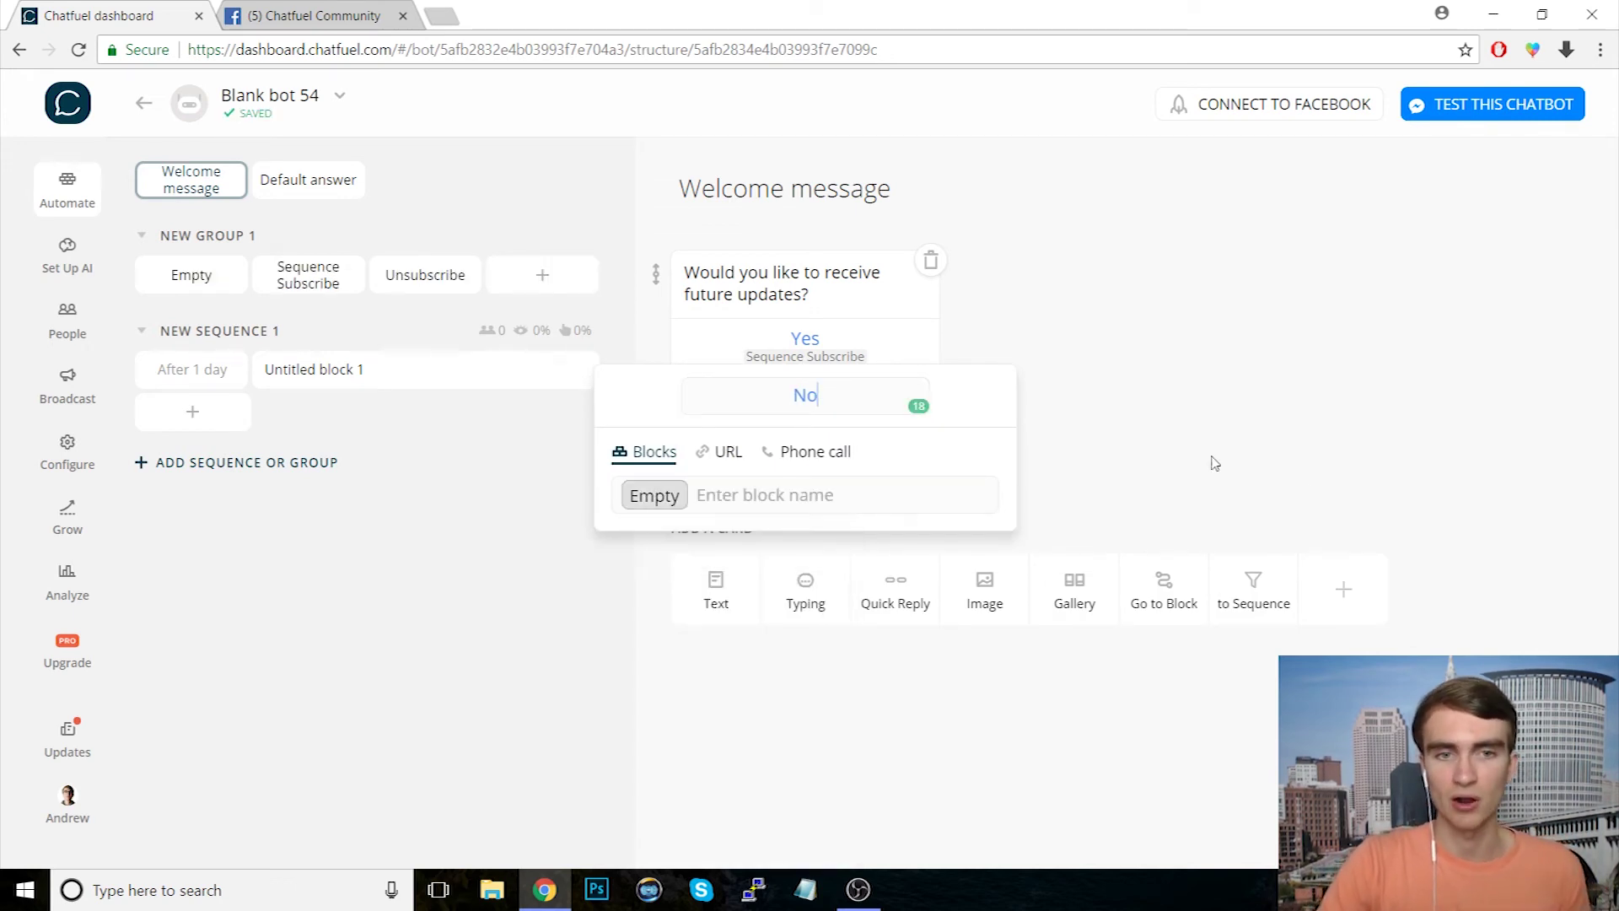
{"action": "left_click", "coordinate": [1303, 484]}
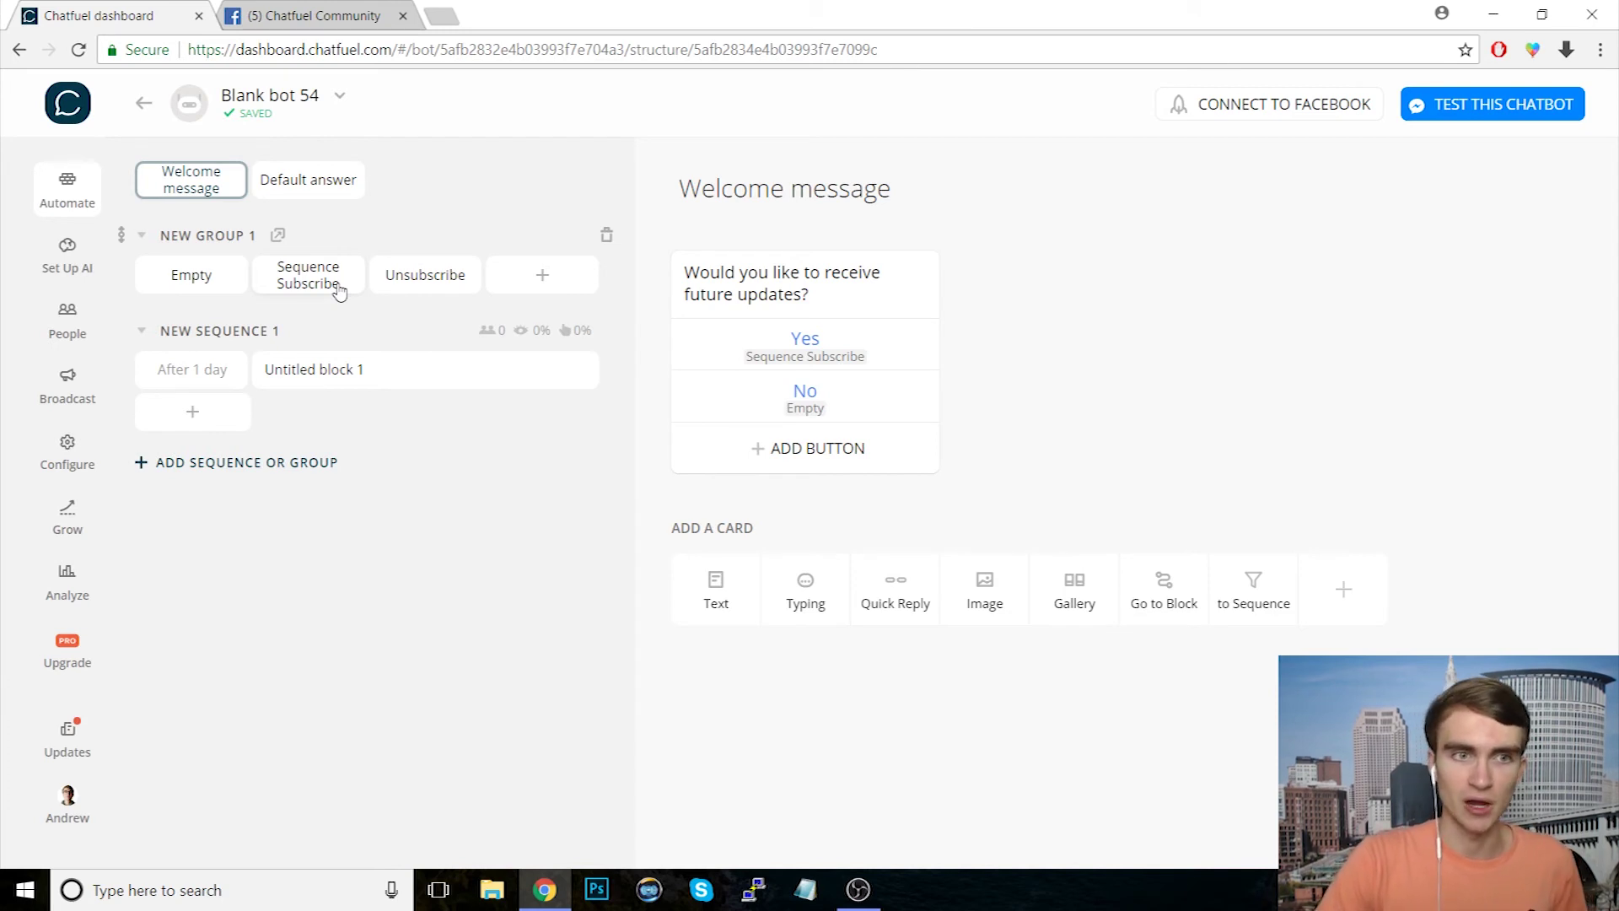
Step: Add a text card saying 'Thanks for subscribing!' to the Sequence Subscribe block
{"action": "left_click", "coordinate": [200, 292]}
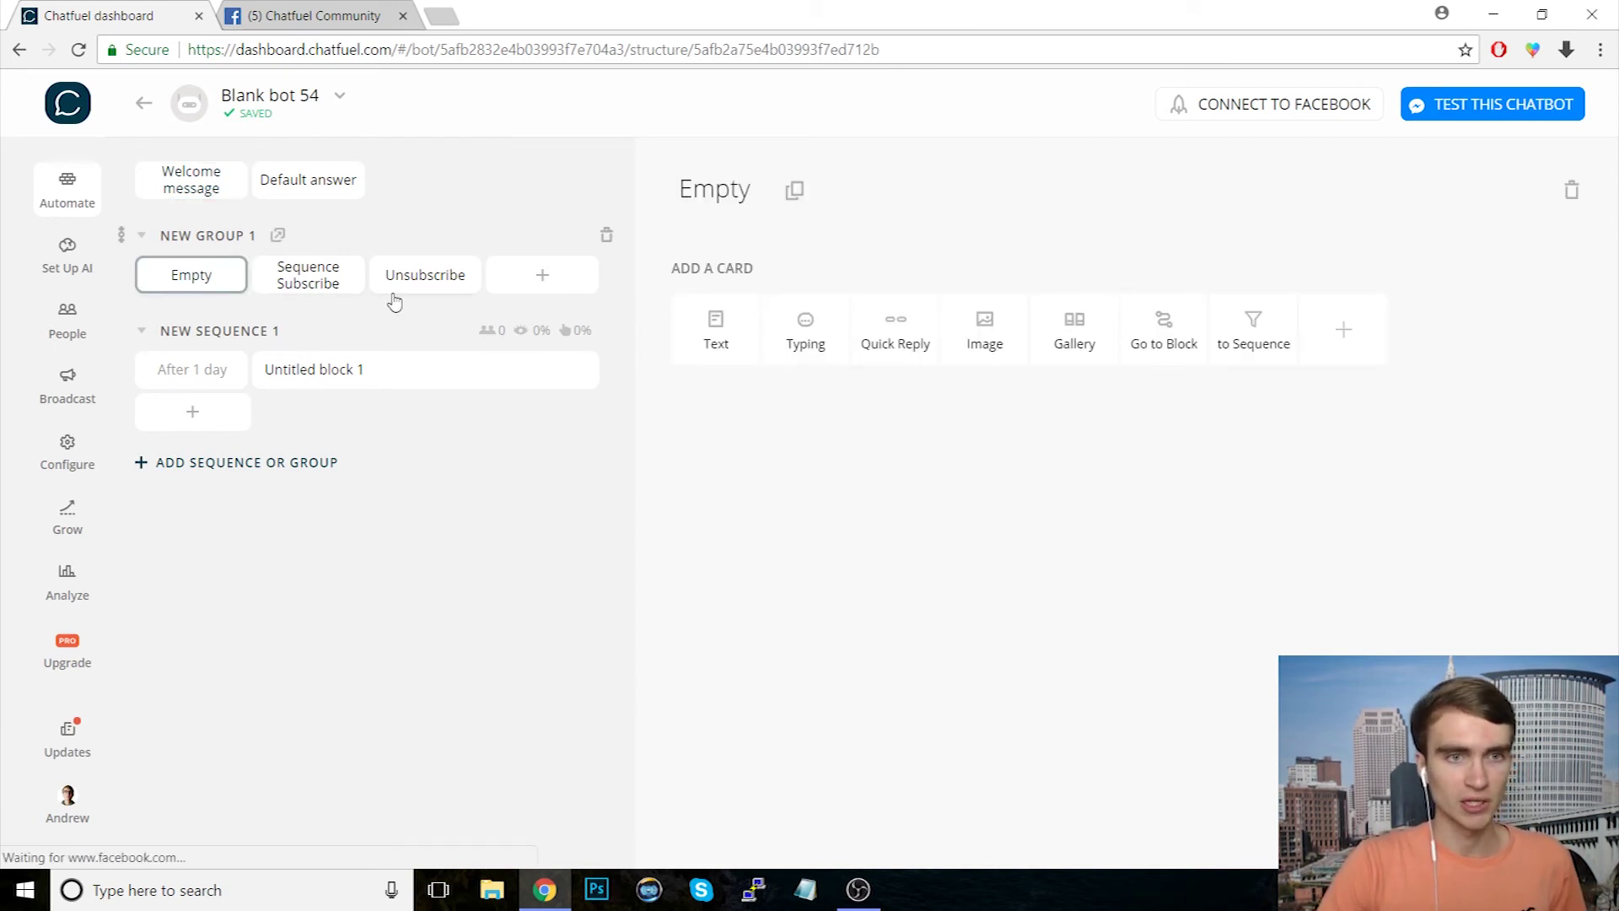
{"action": "left_click", "coordinate": [168, 180]}
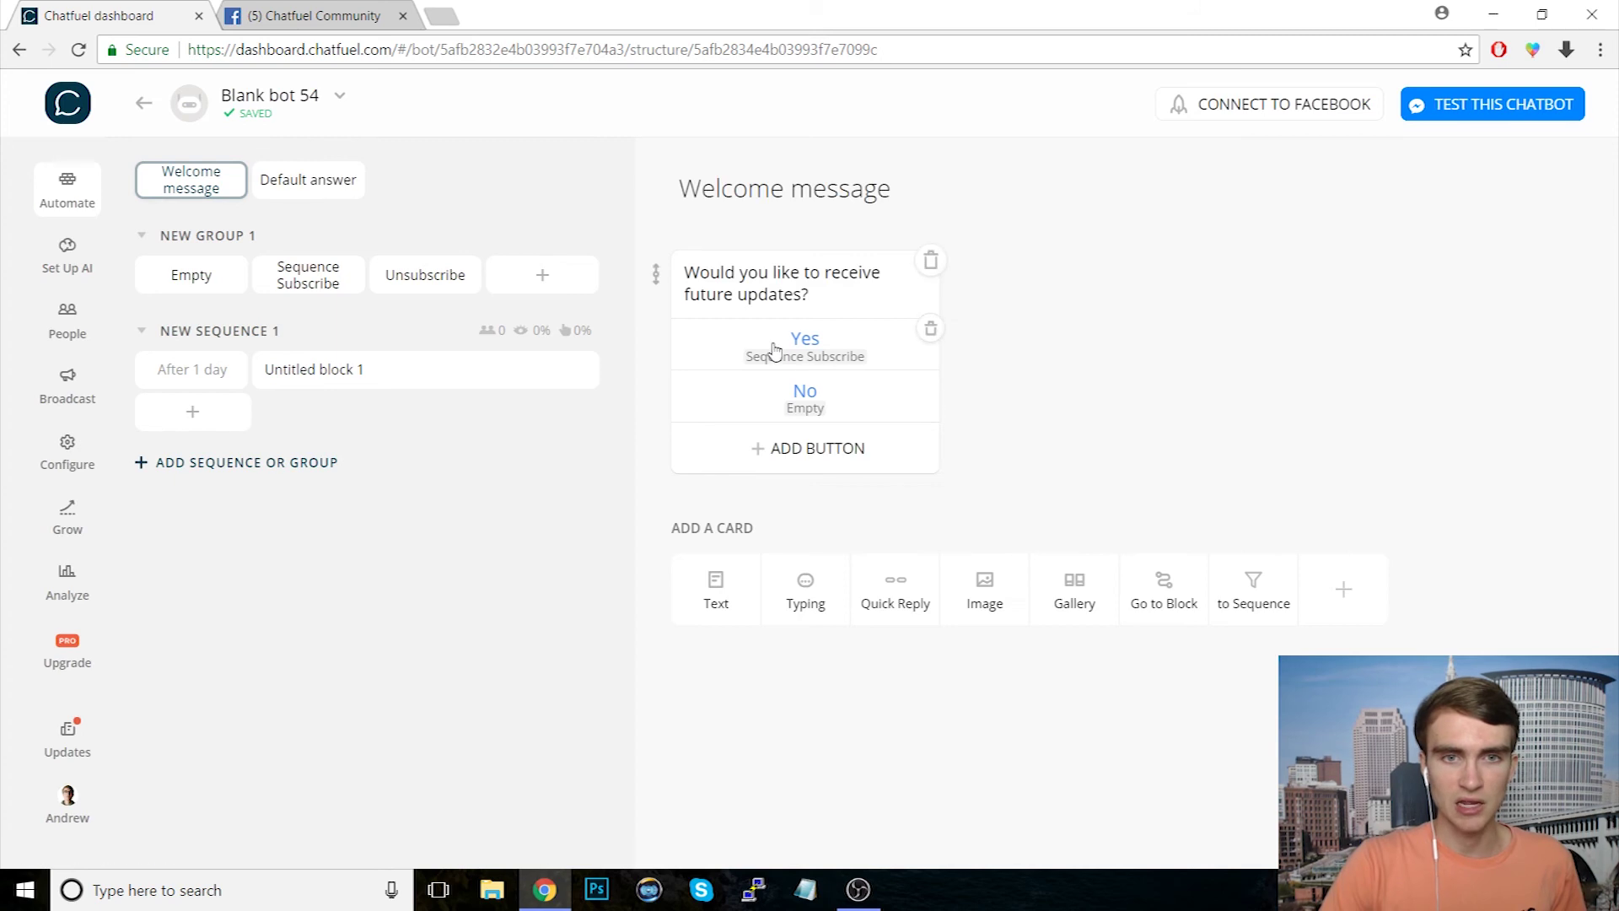
{"action": "left_click", "coordinate": [774, 349]}
{"action": "left_click", "coordinate": [716, 456]}
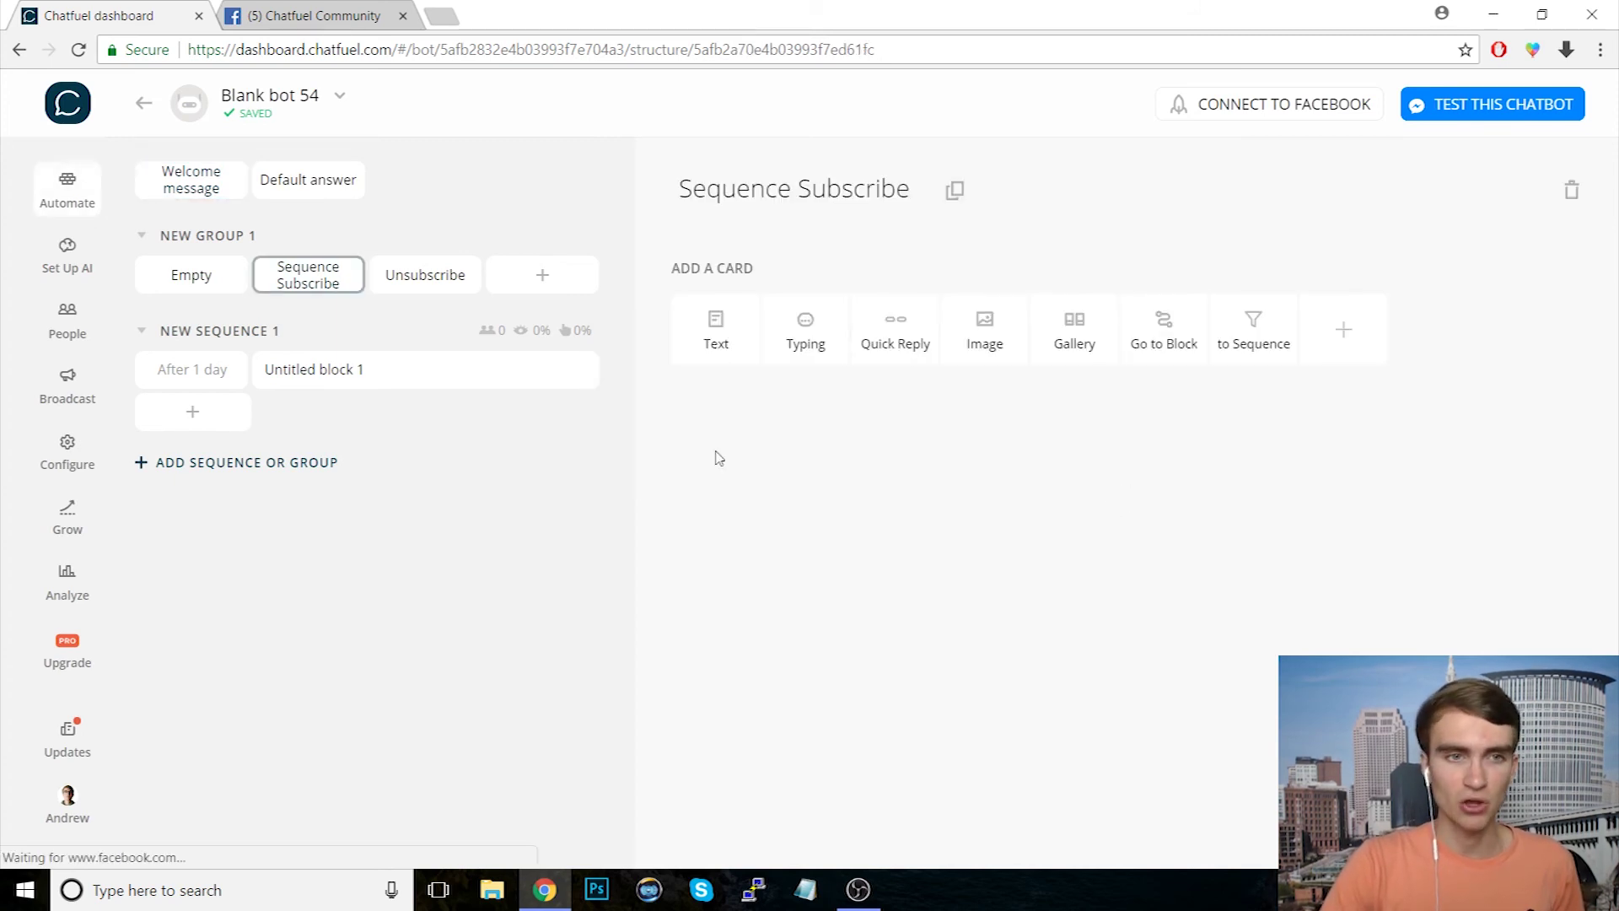
{"action": "left_click", "coordinate": [722, 331]}
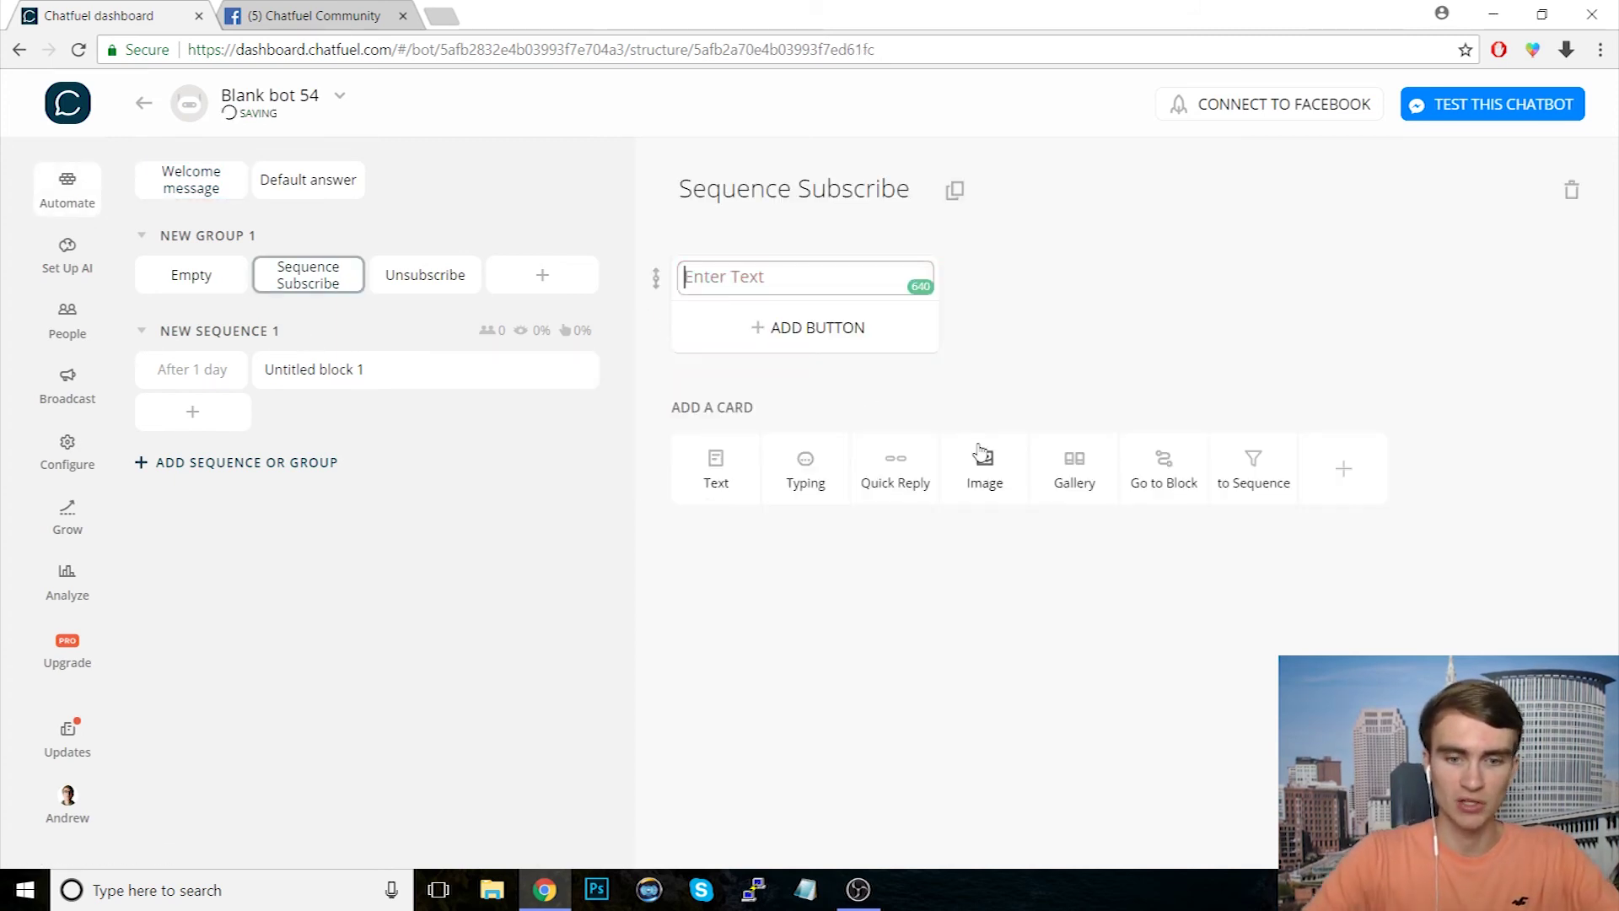
{"action": "type", "text": "Thanks for subscri"}
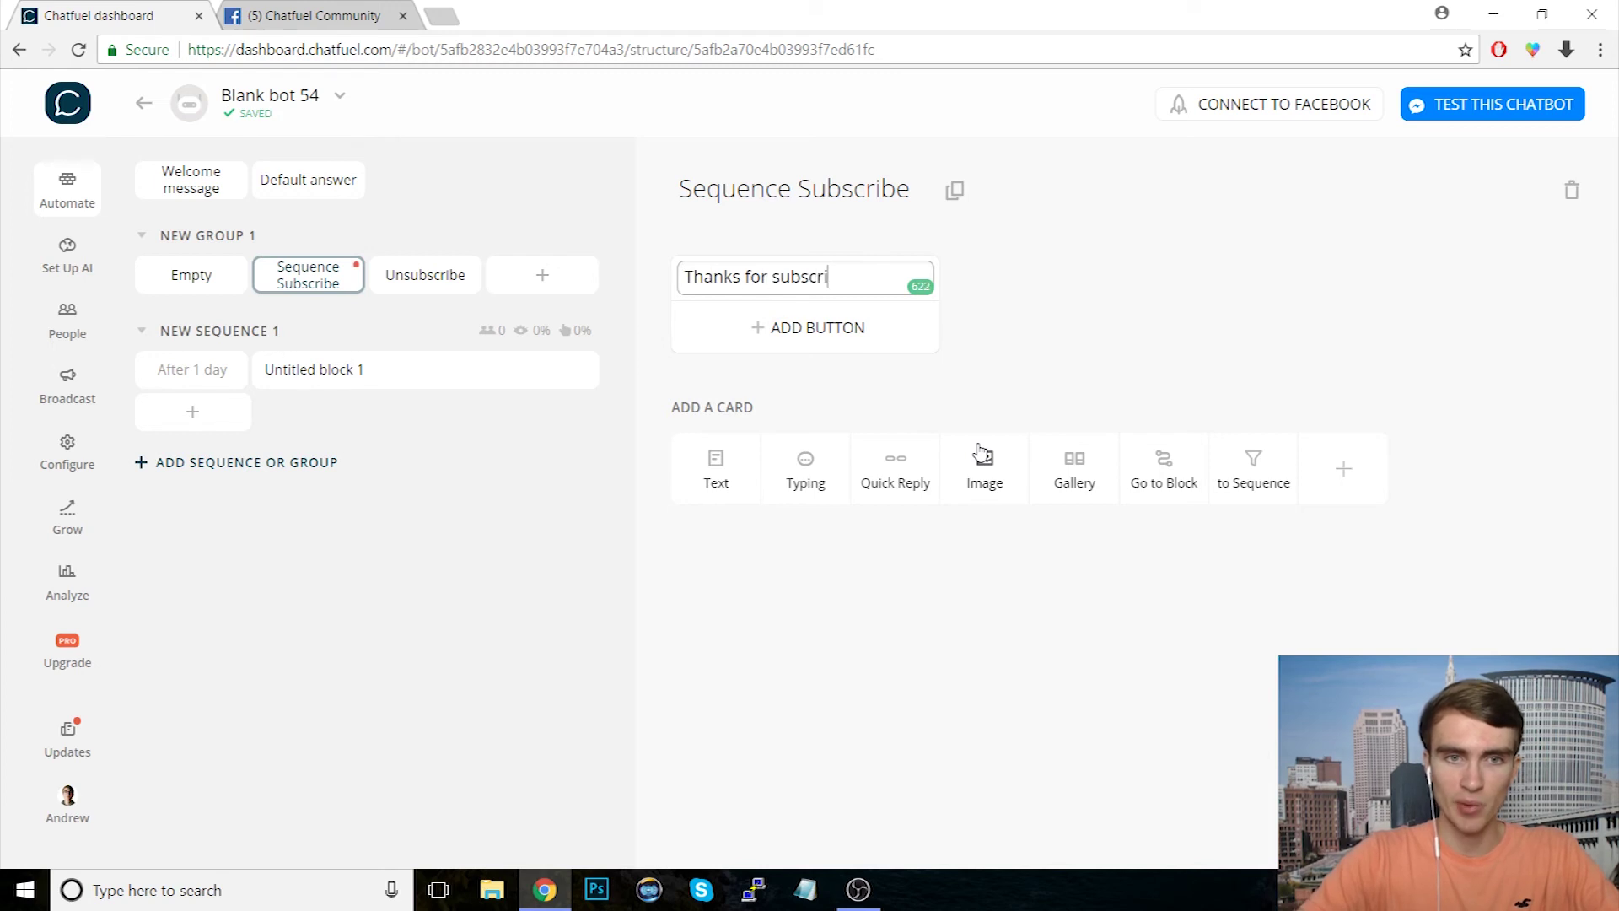
{"action": "type", "text": "bing!"}
{"action": "left_click", "coordinate": [982, 636]}
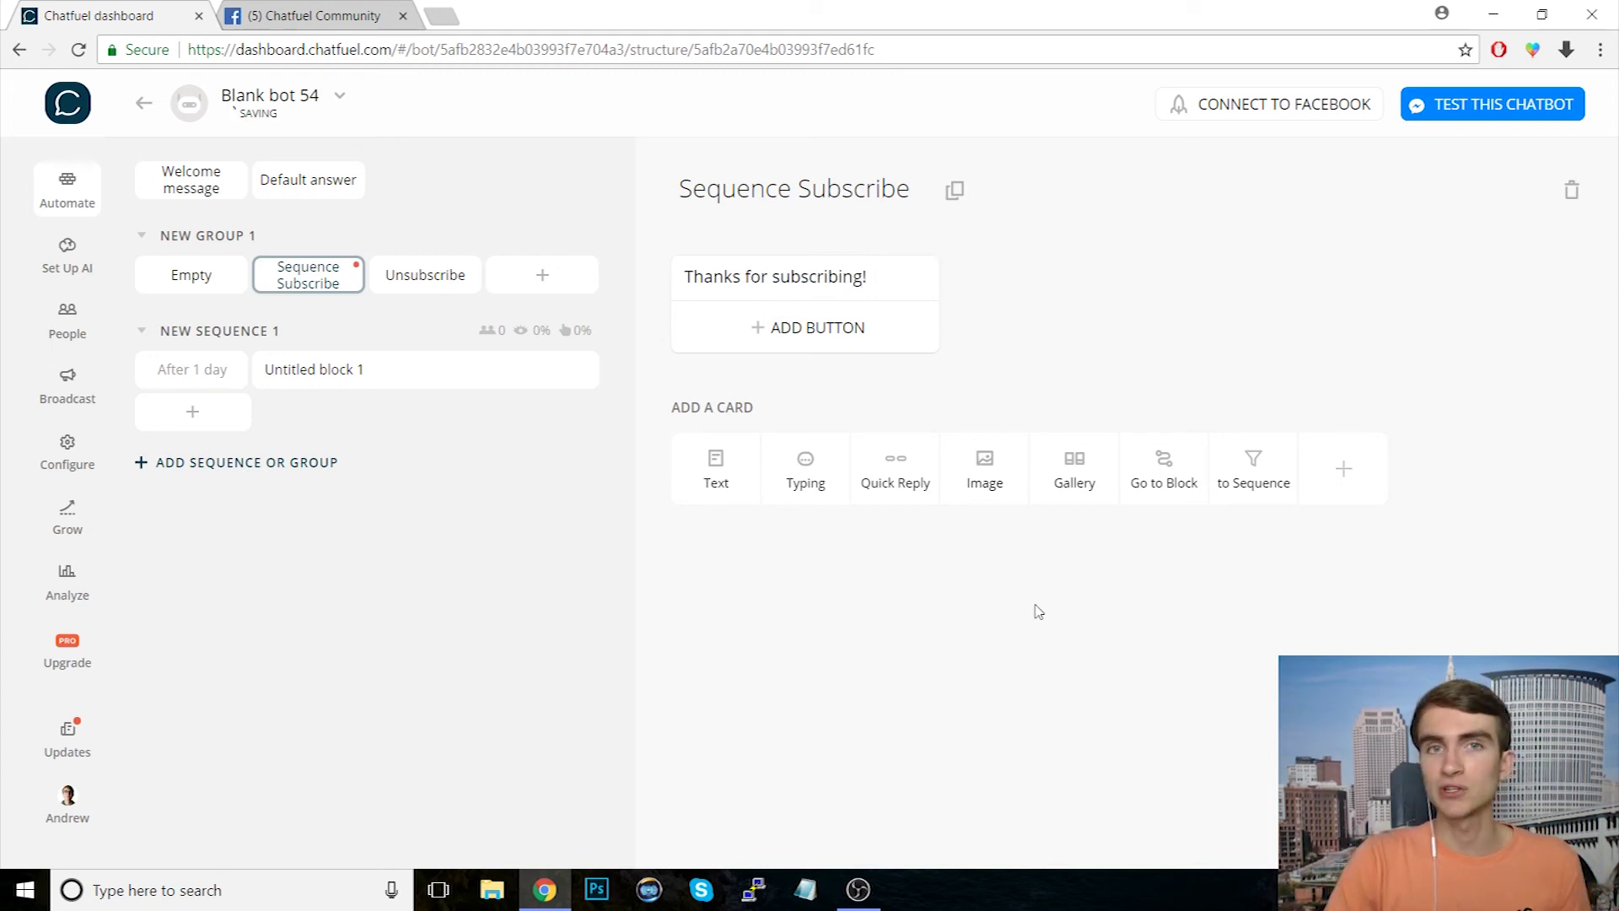
Step: Add a subscribe-to-sequence card set to New sequence 1
{"action": "left_click", "coordinate": [1245, 491]}
{"action": "left_click", "coordinate": [819, 599]}
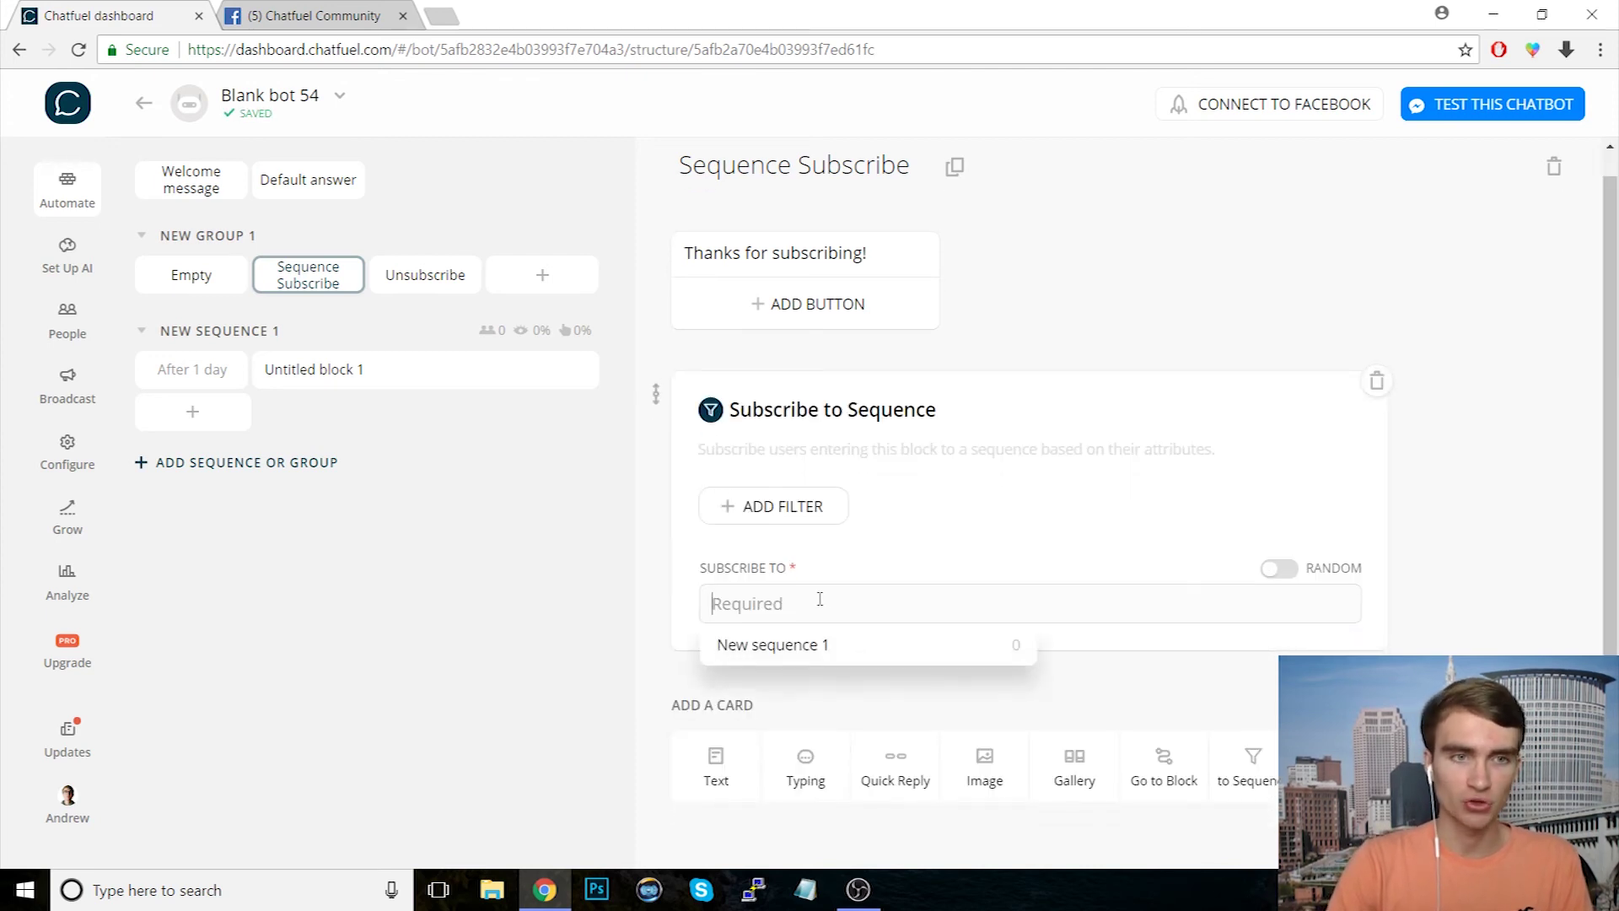
{"action": "left_click", "coordinate": [799, 657]}
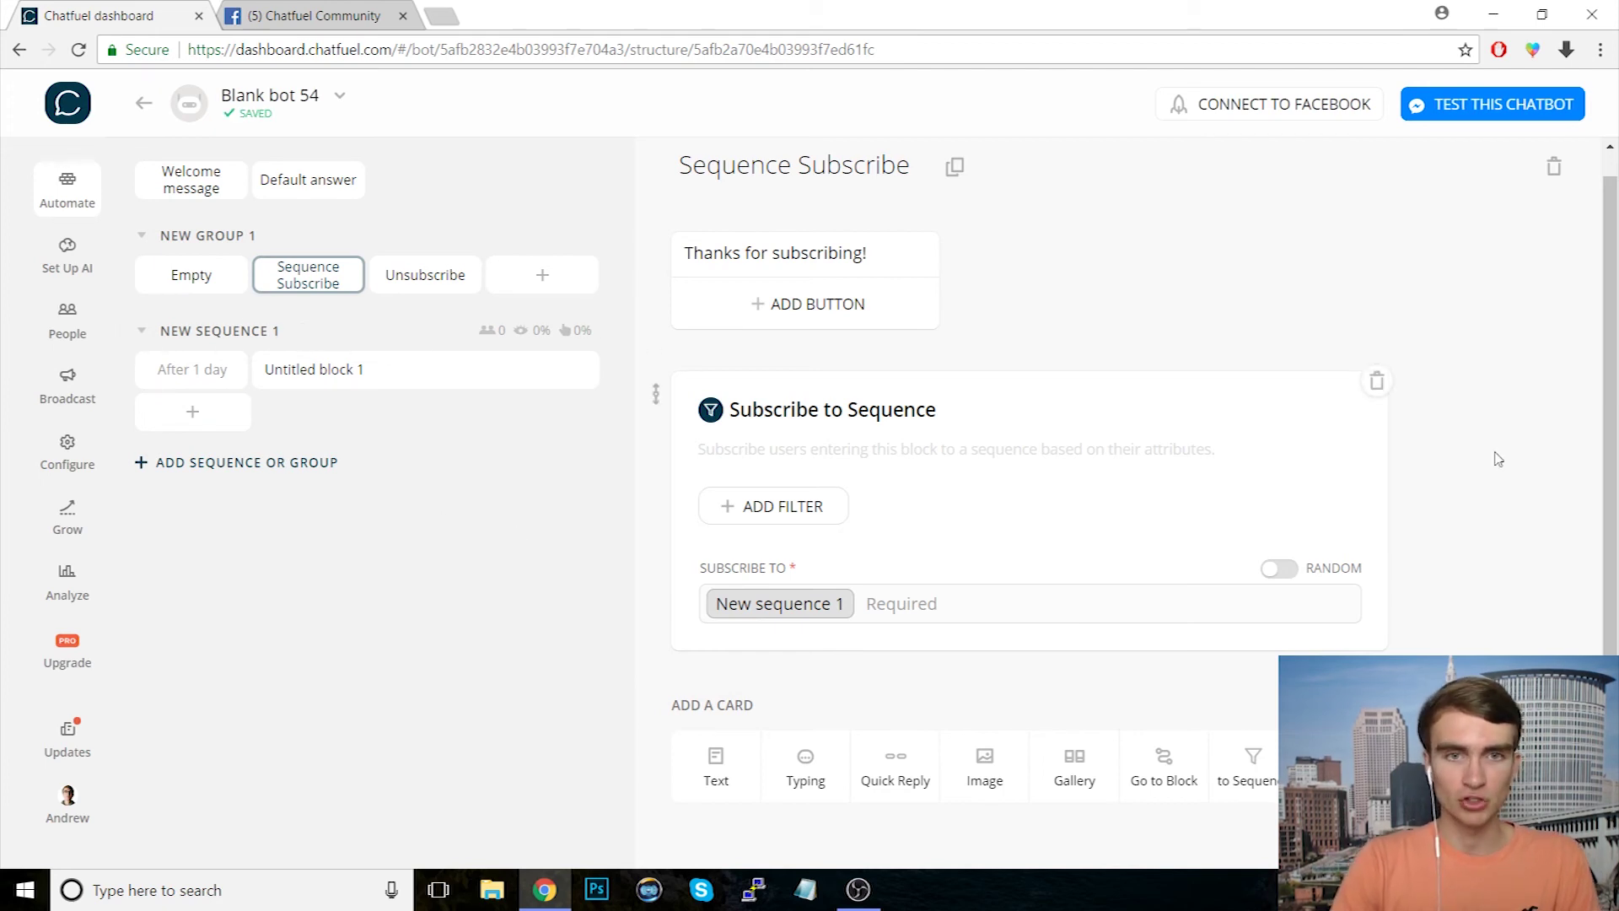
{"action": "left_click", "coordinate": [326, 372]}
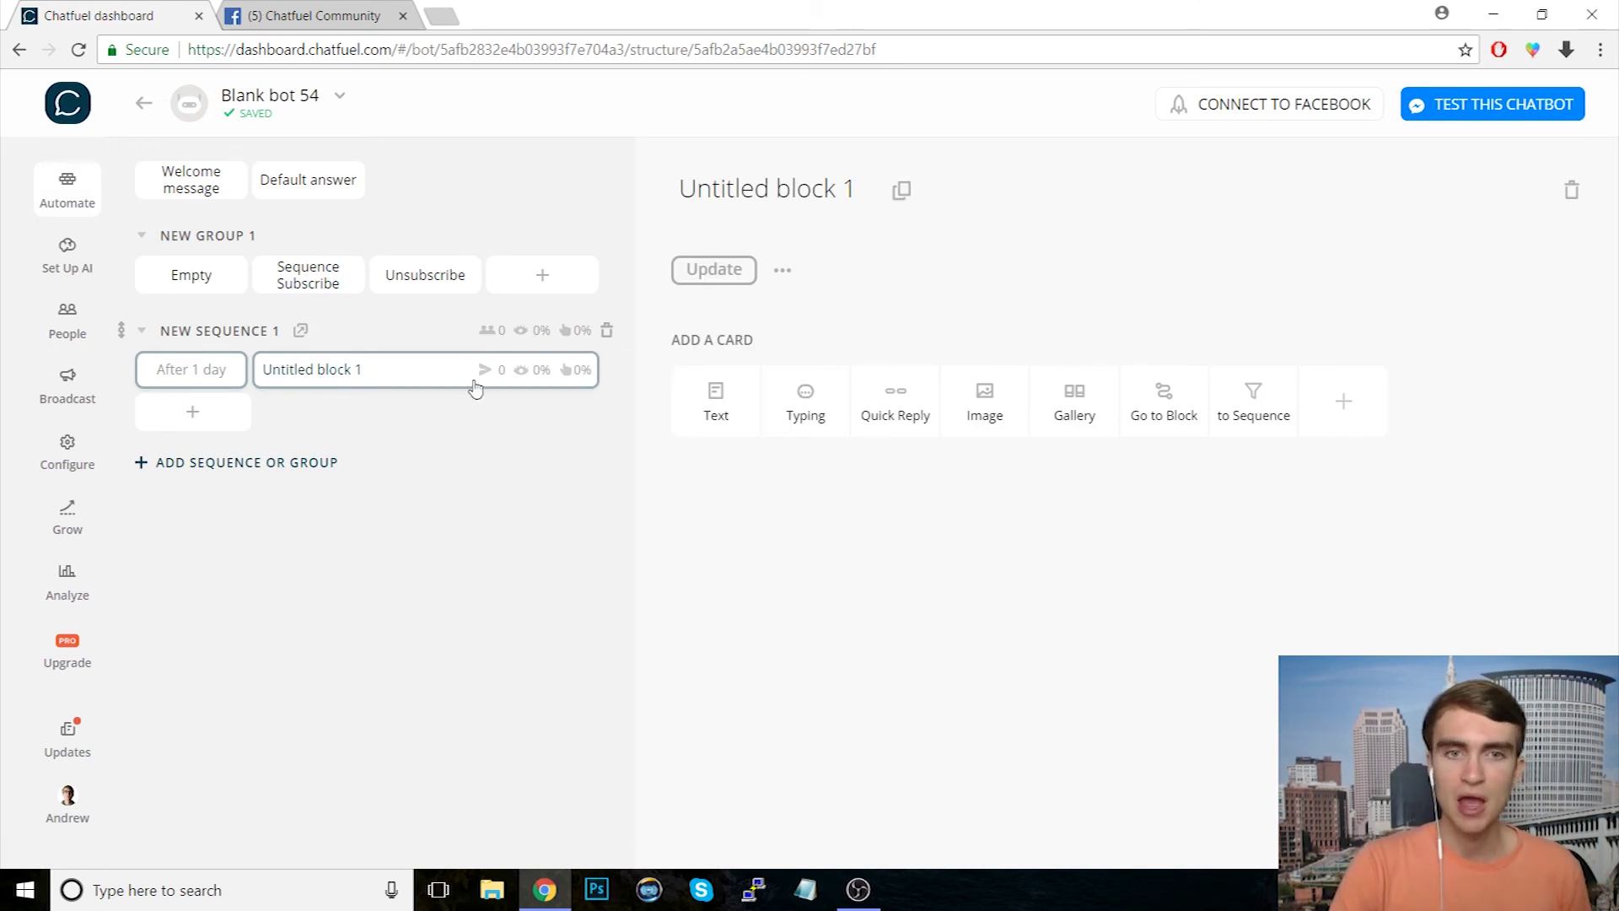
Step: Give Untitled block 1 a 'BLAH BLAH BLAH' text with a 'Stop Messaging Me' button linked to Unsubscribe
{"action": "left_click", "coordinate": [717, 401]}
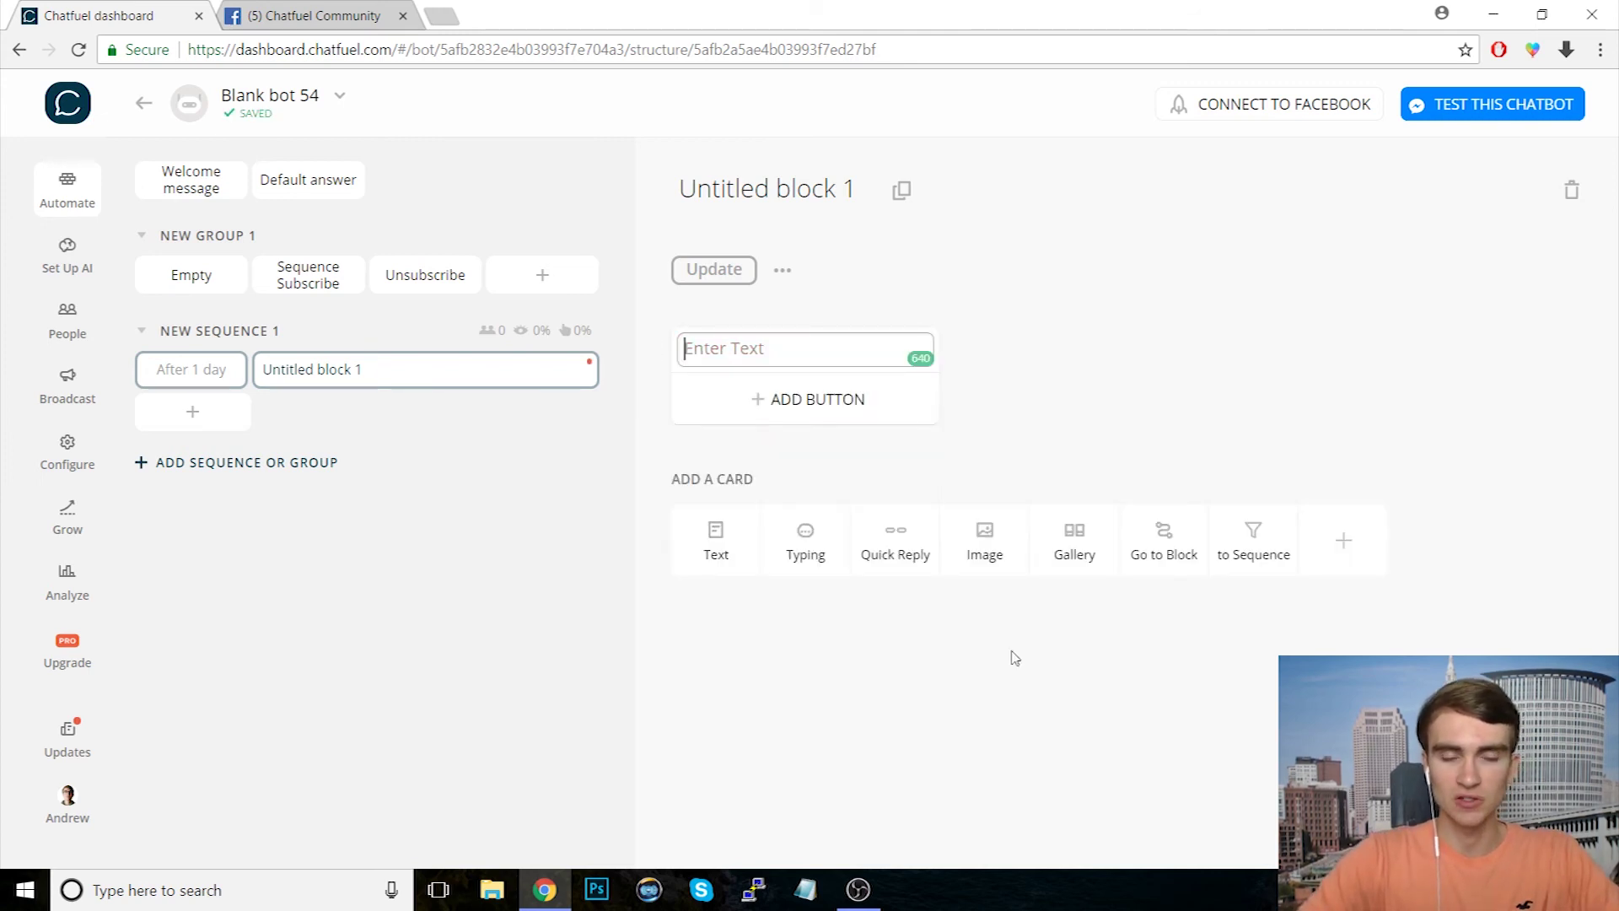
{"action": "type", "text": "BLAH BLAH BLAH"}
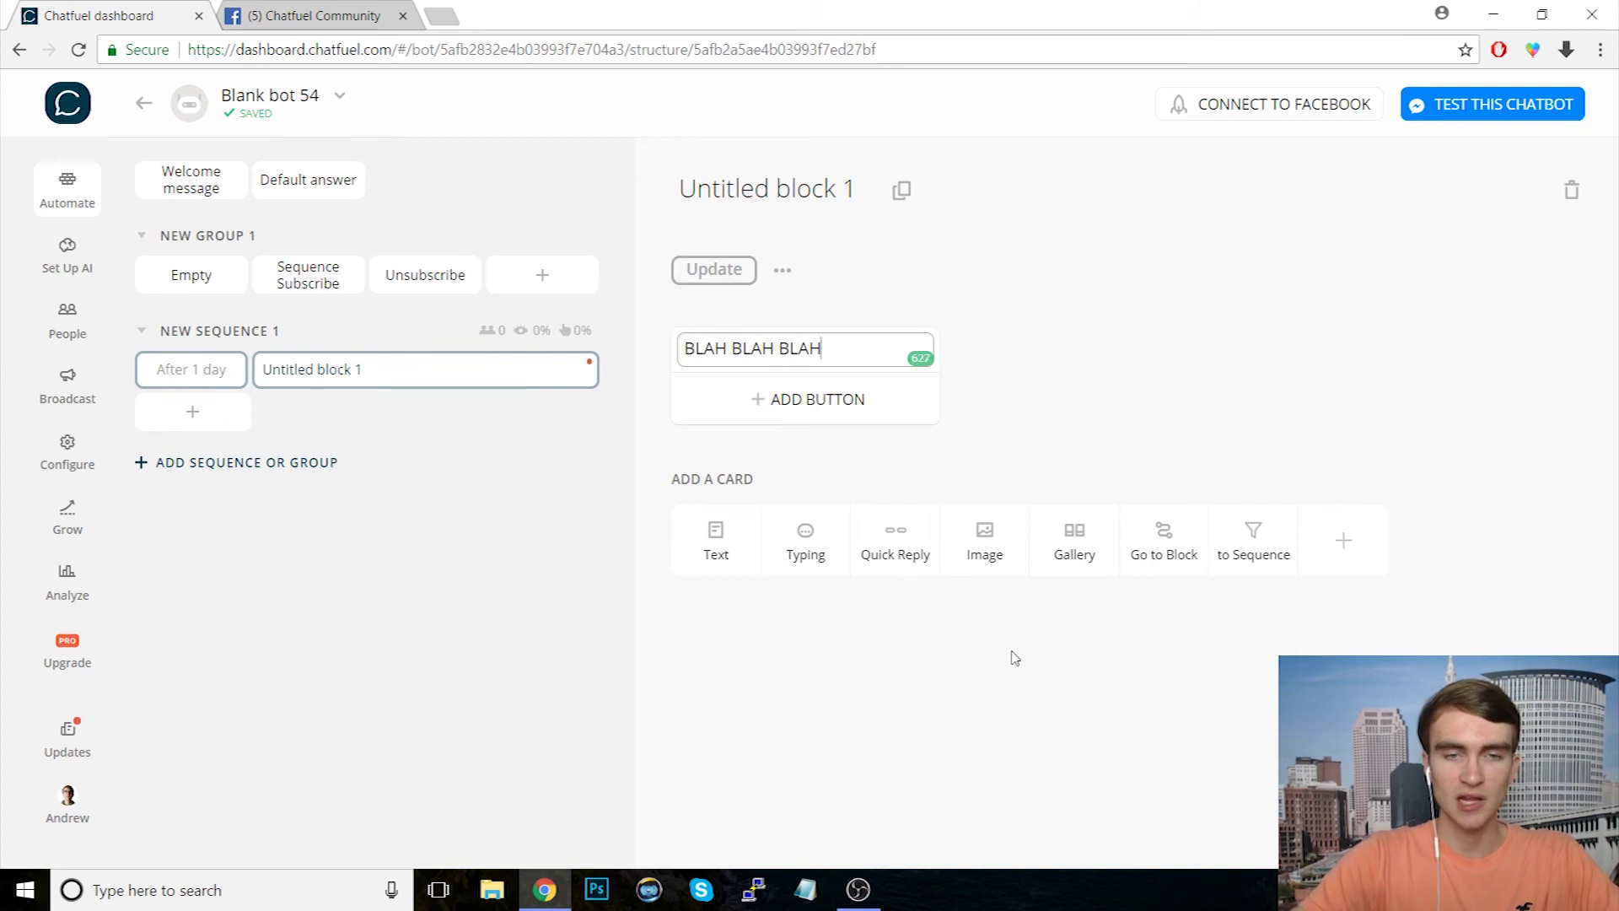
{"action": "left_click", "coordinate": [848, 398]}
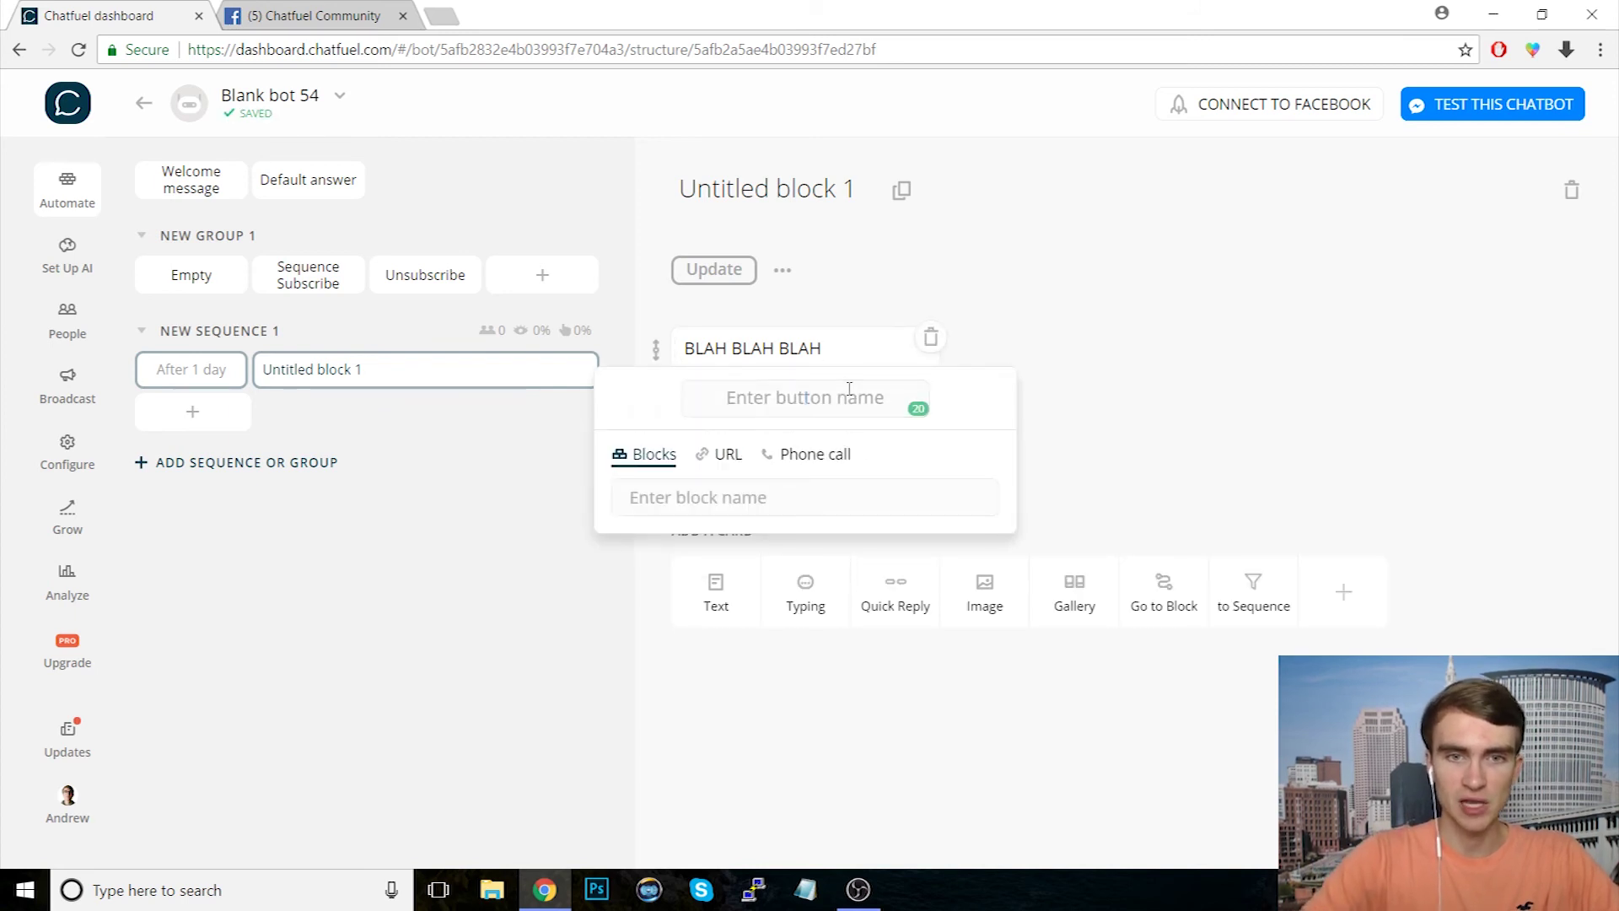
{"action": "type", "text": "Stop Messaging Me"}
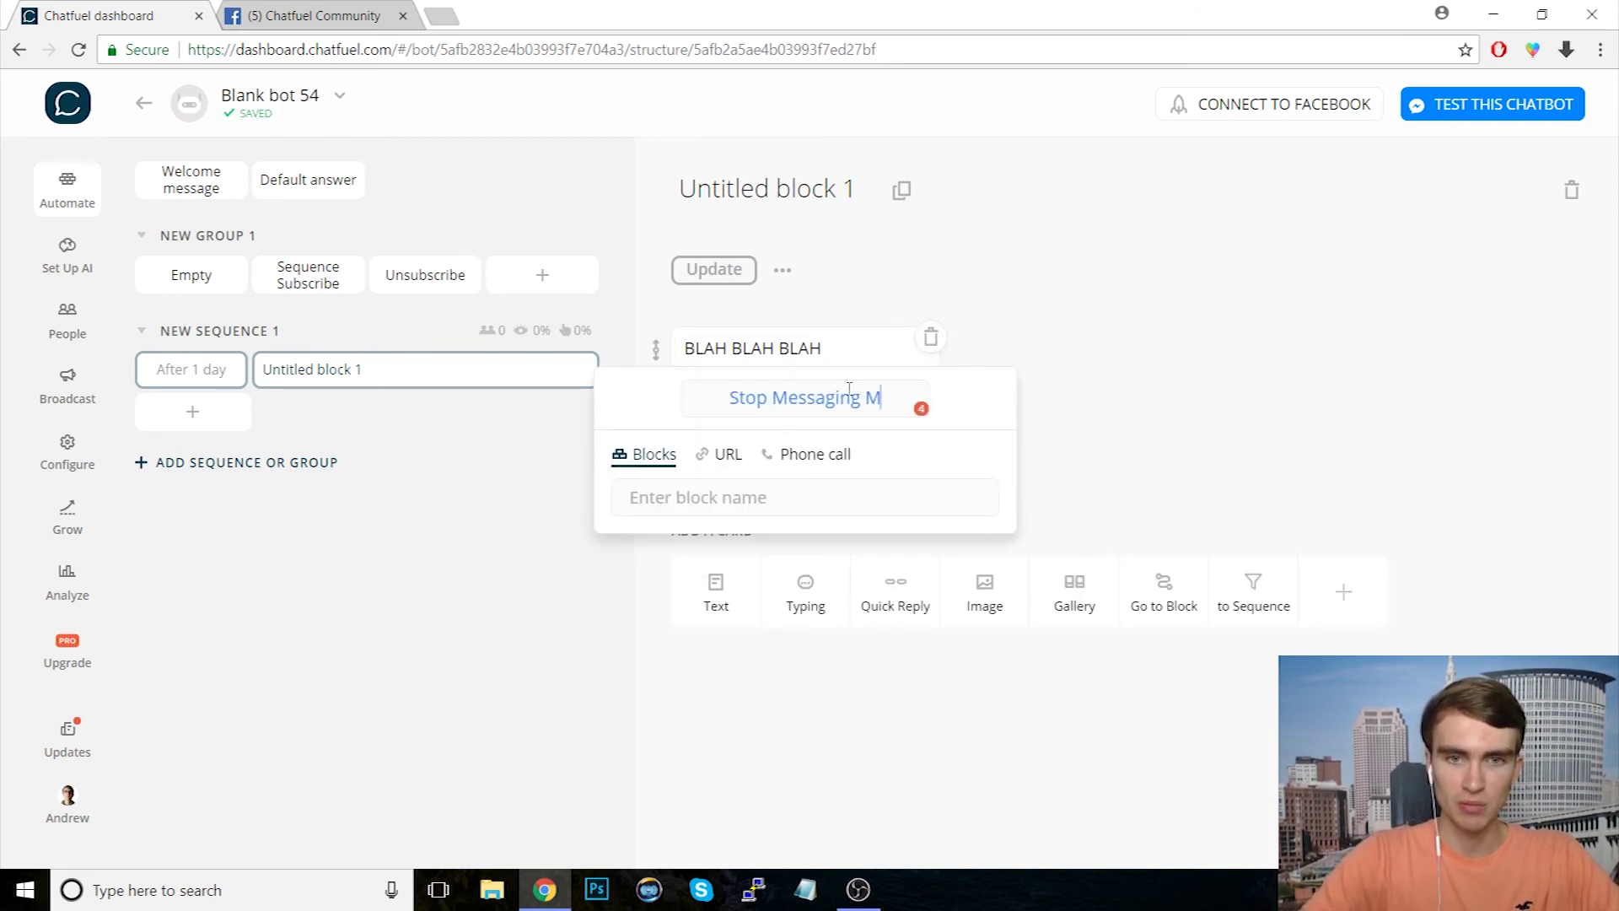
{"action": "left_click", "coordinate": [683, 496]}
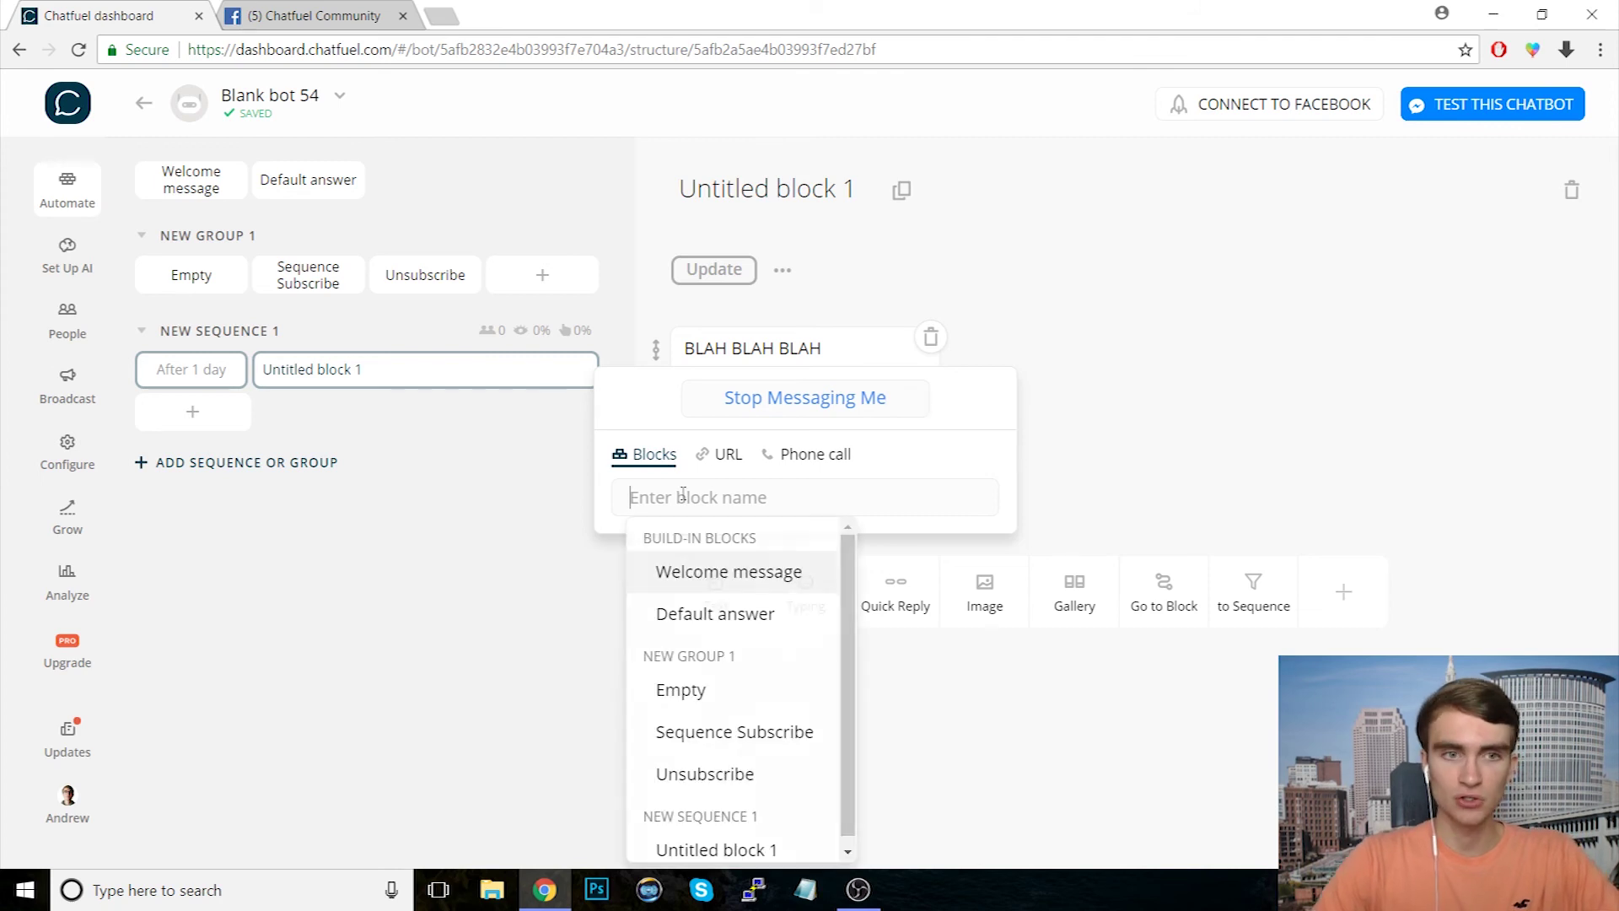
{"action": "type", "text": "uns"}
{"action": "left_click", "coordinate": [685, 505]}
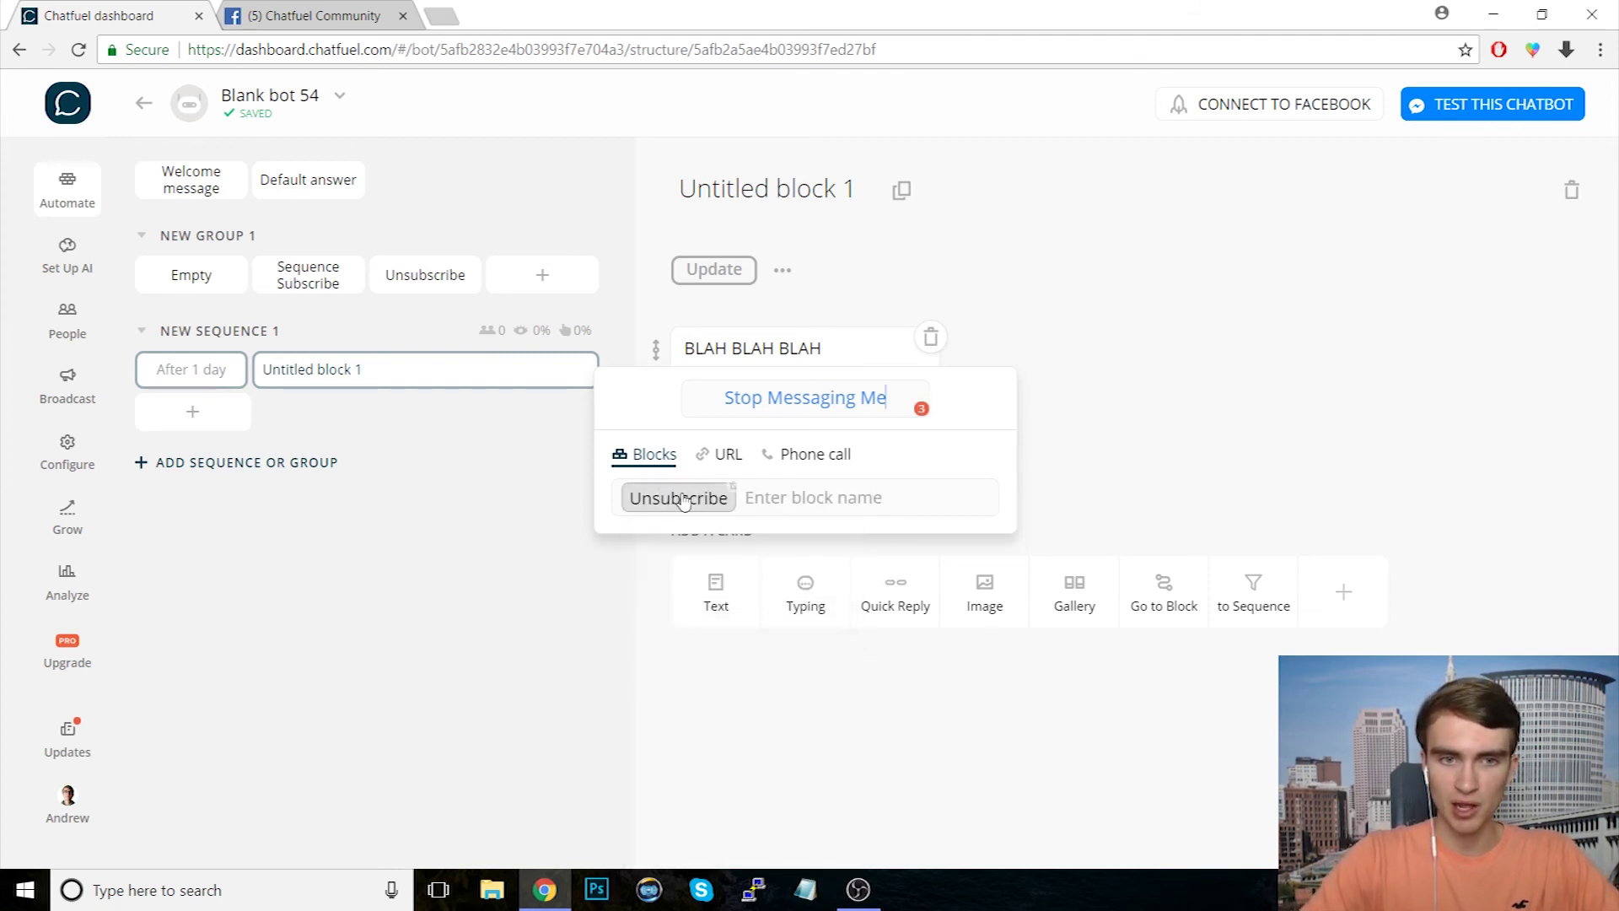
{"action": "left_click", "coordinate": [1339, 425]}
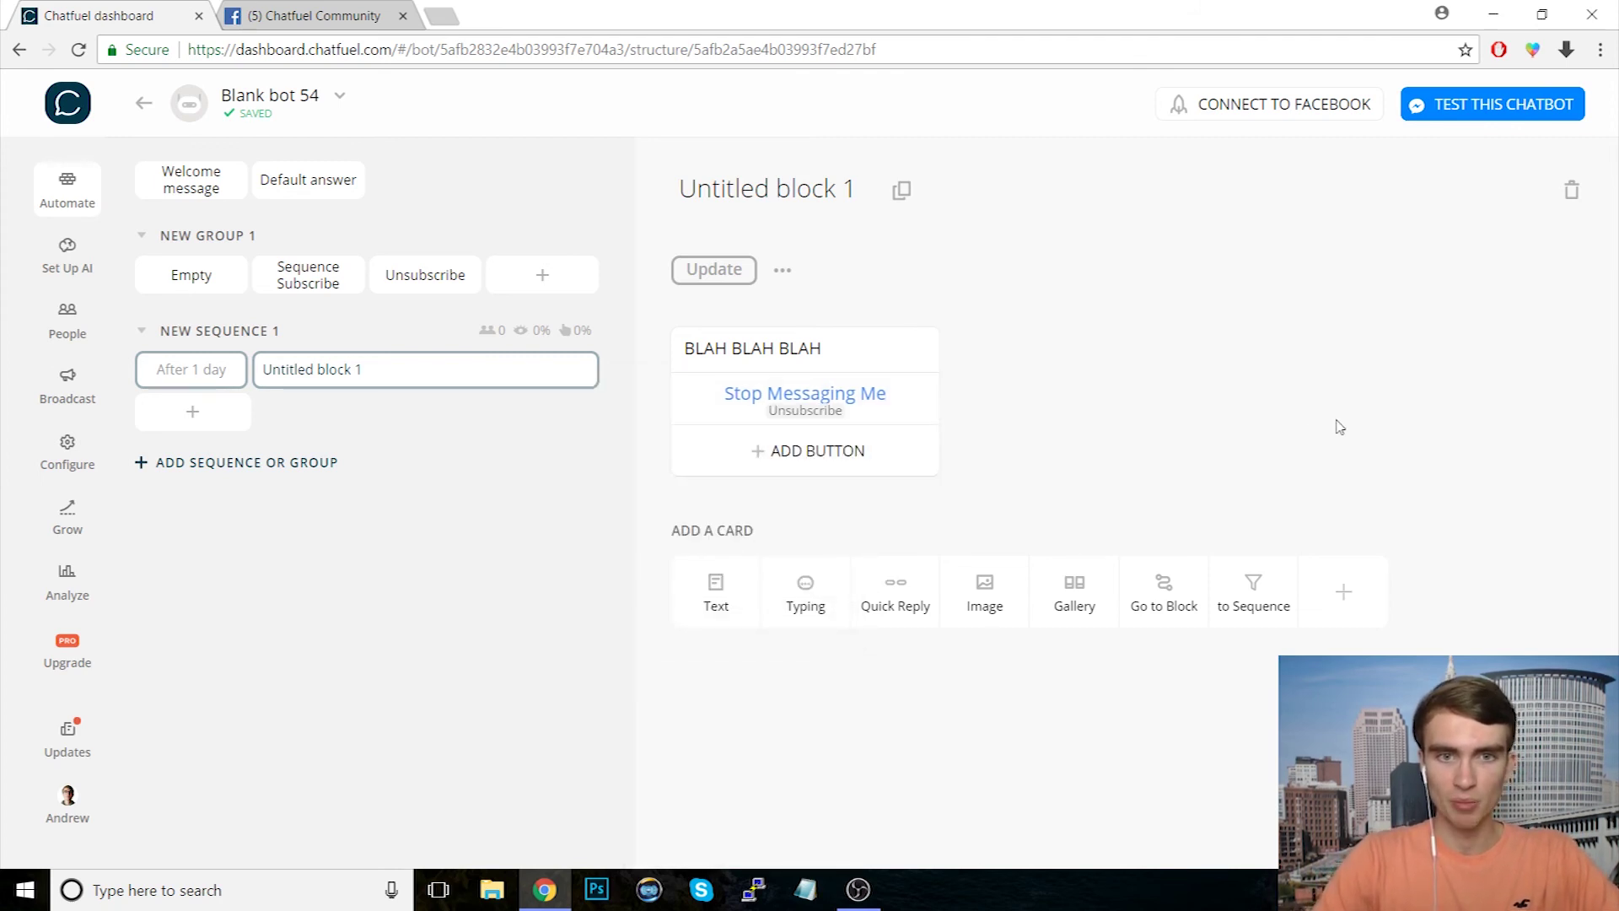
{"action": "left_click", "coordinate": [401, 280]}
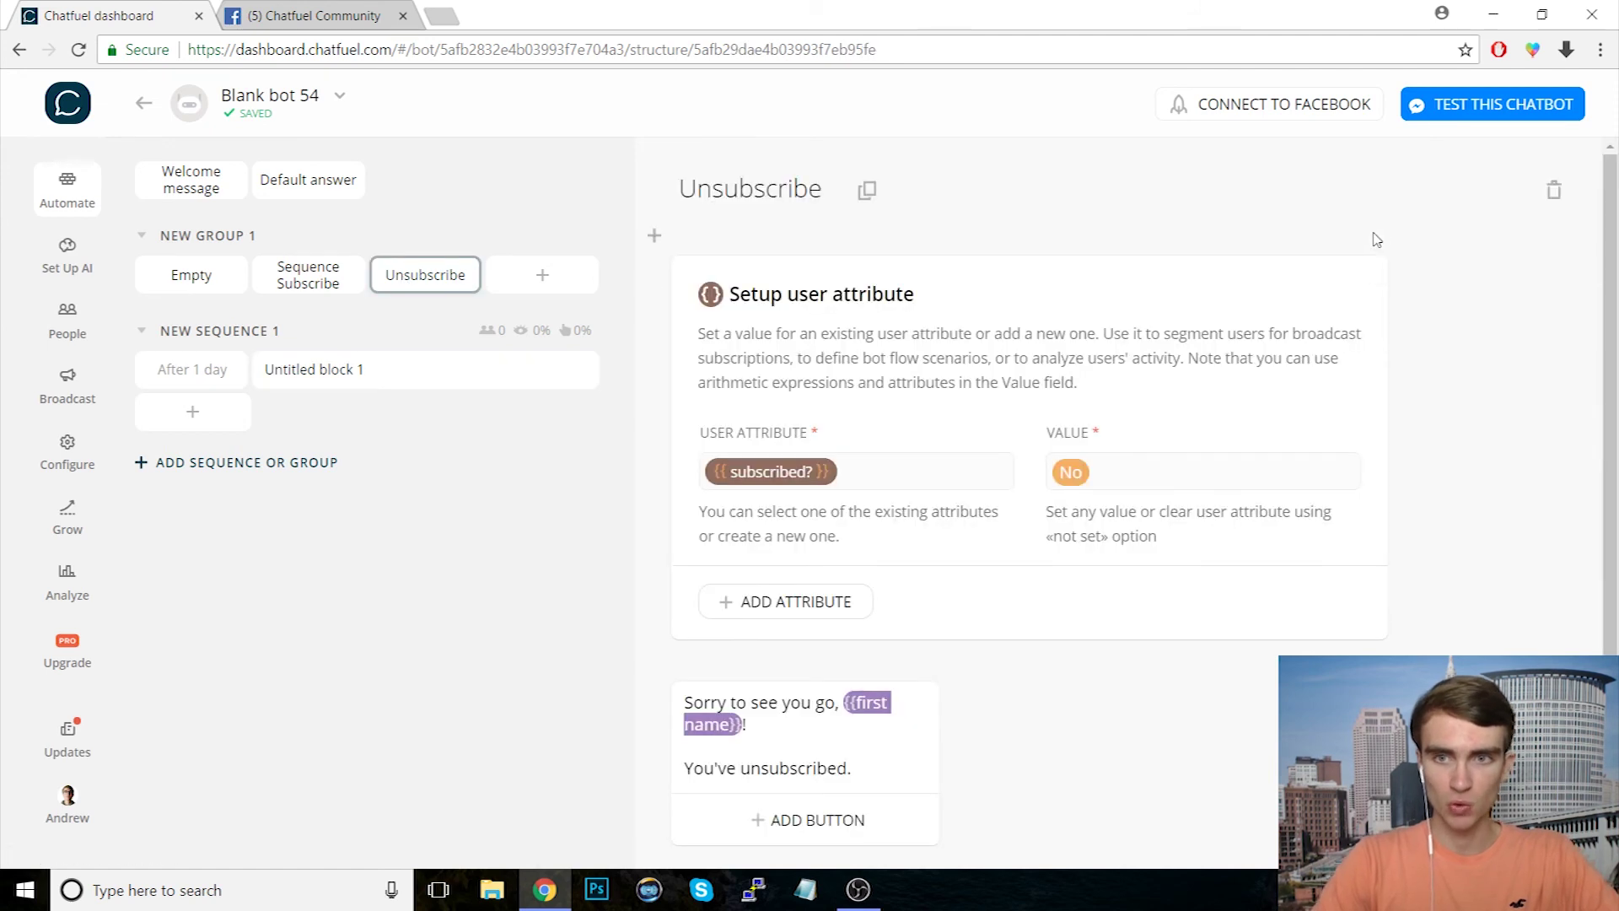
Step: Replace the Setup user attribute card with an Unsubscribe from Sequence card set to New sequence 1
{"action": "left_click", "coordinate": [1376, 265]}
{"action": "left_click", "coordinate": [950, 514]}
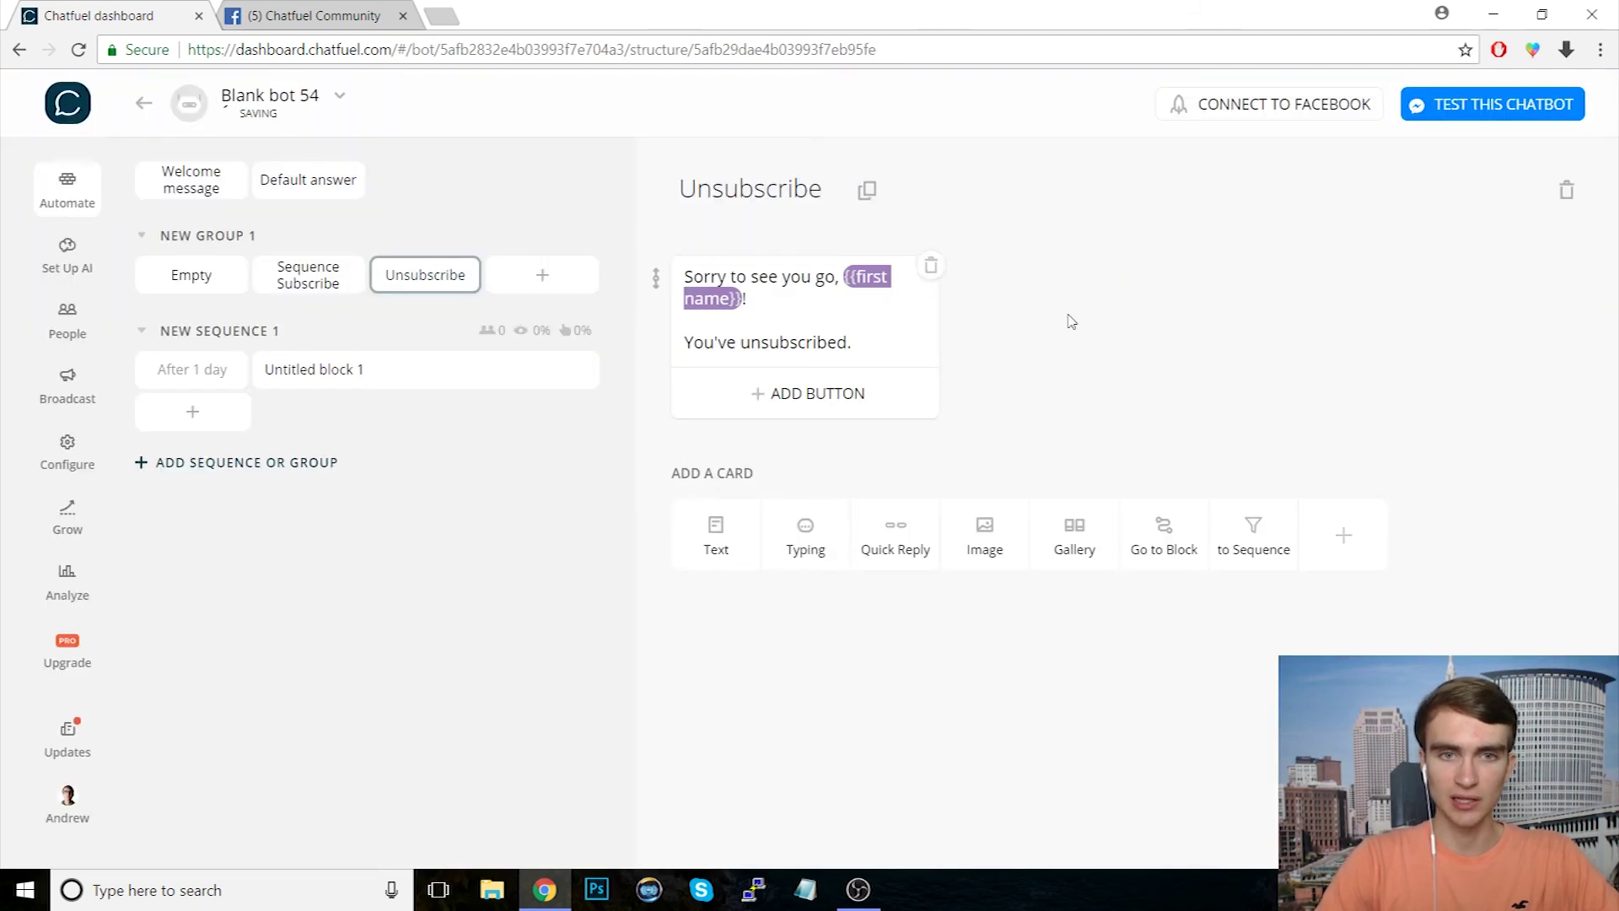
{"action": "left_click", "coordinate": [1326, 550]}
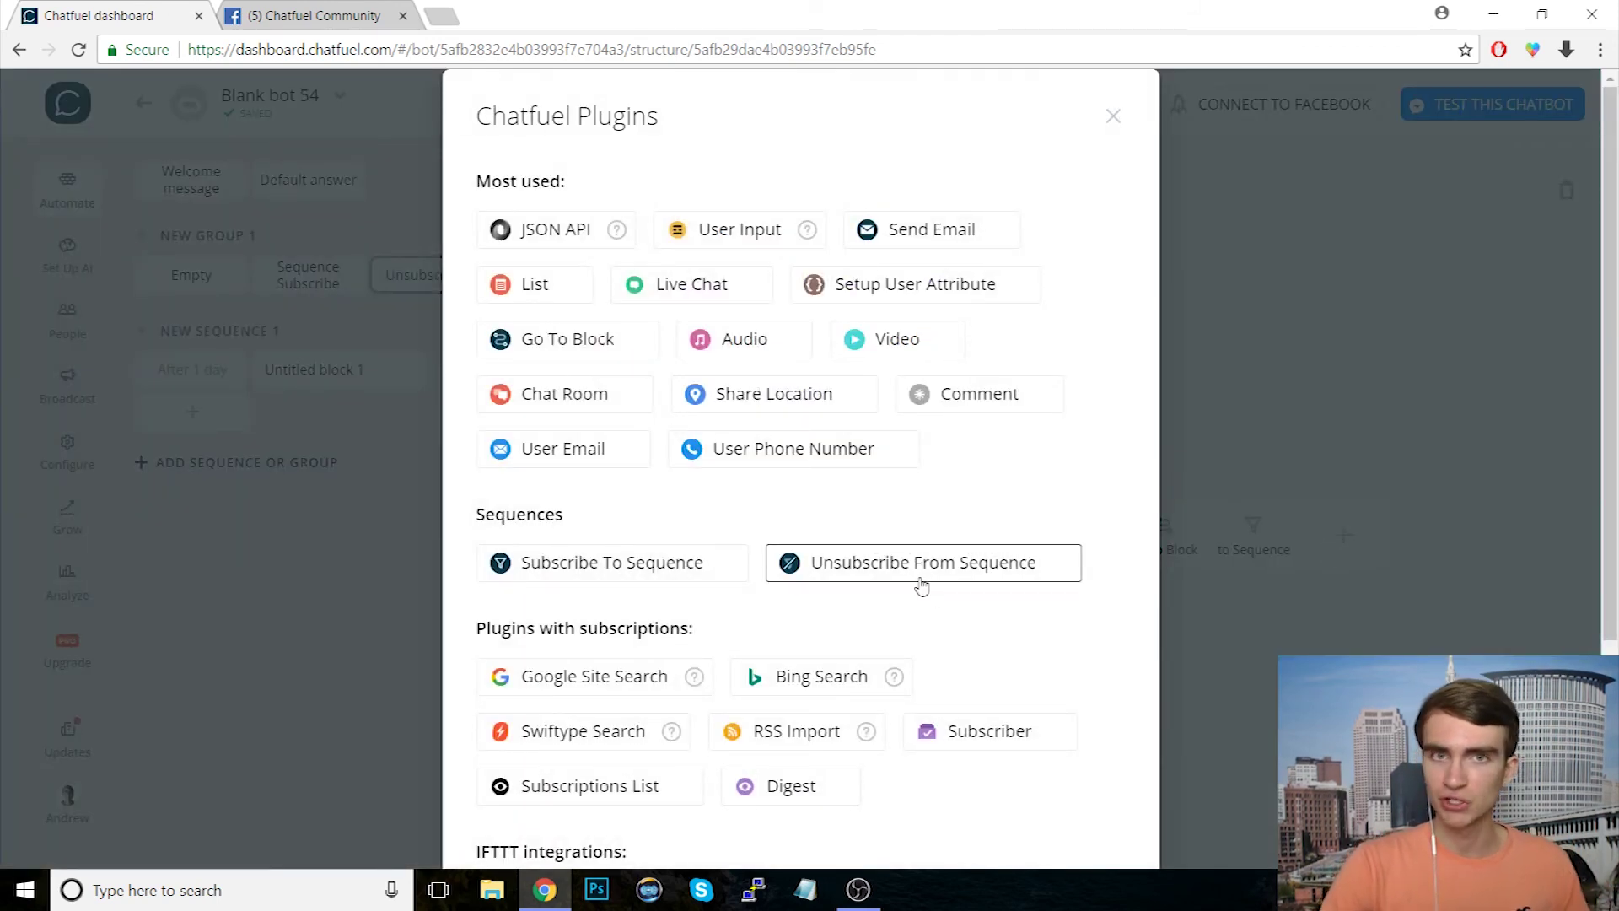
{"action": "left_click", "coordinate": [870, 572]}
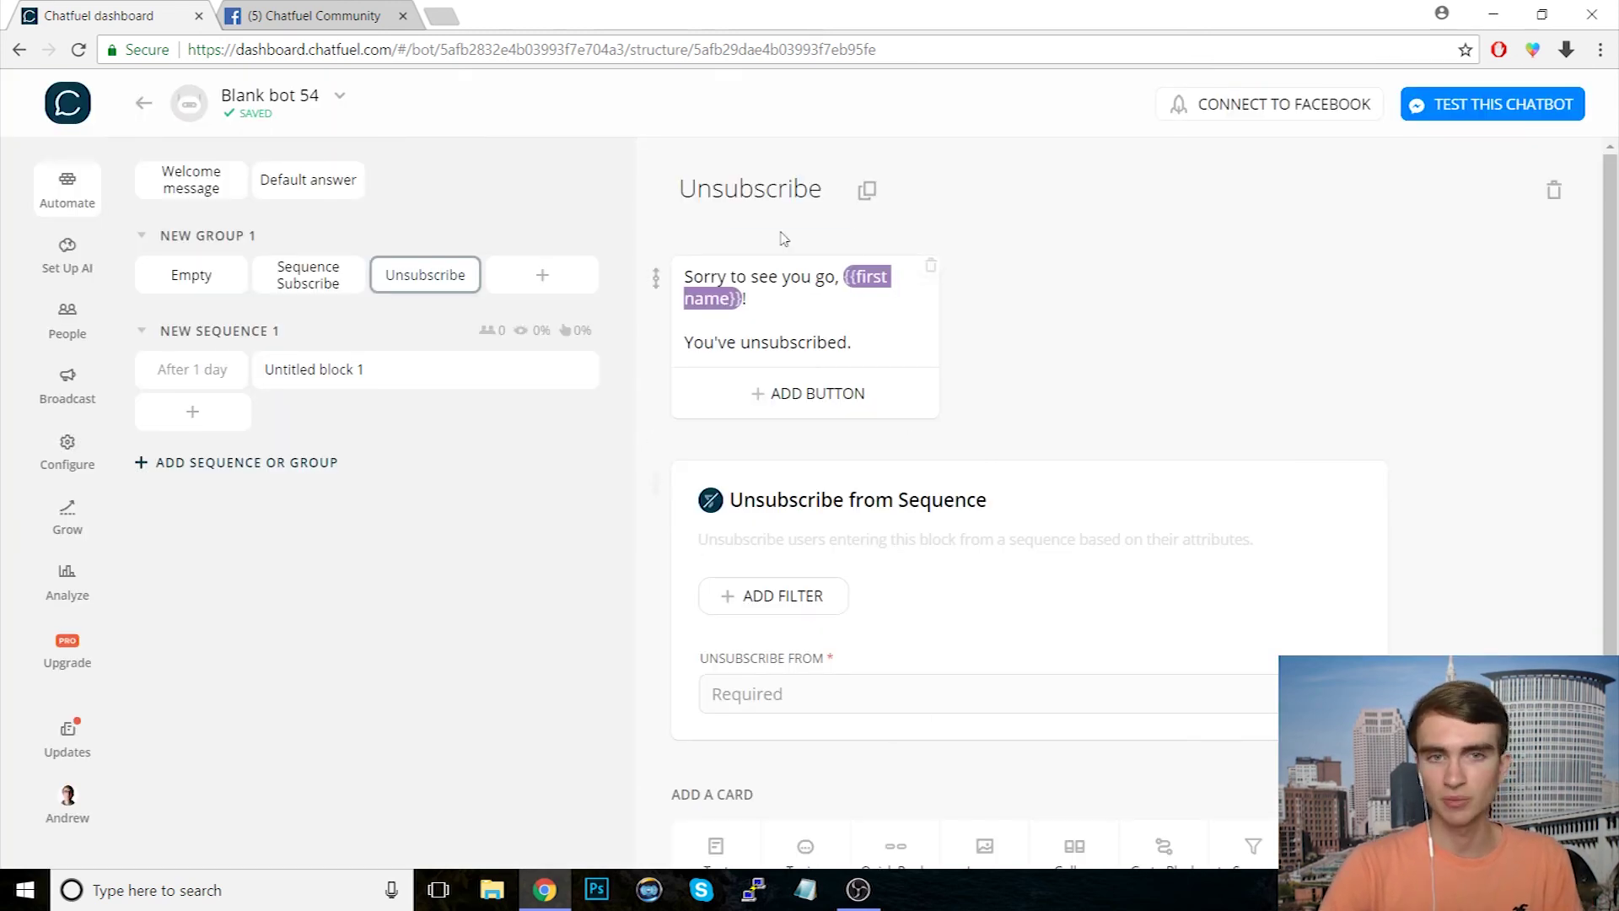
{"action": "left_click", "coordinate": [867, 692]}
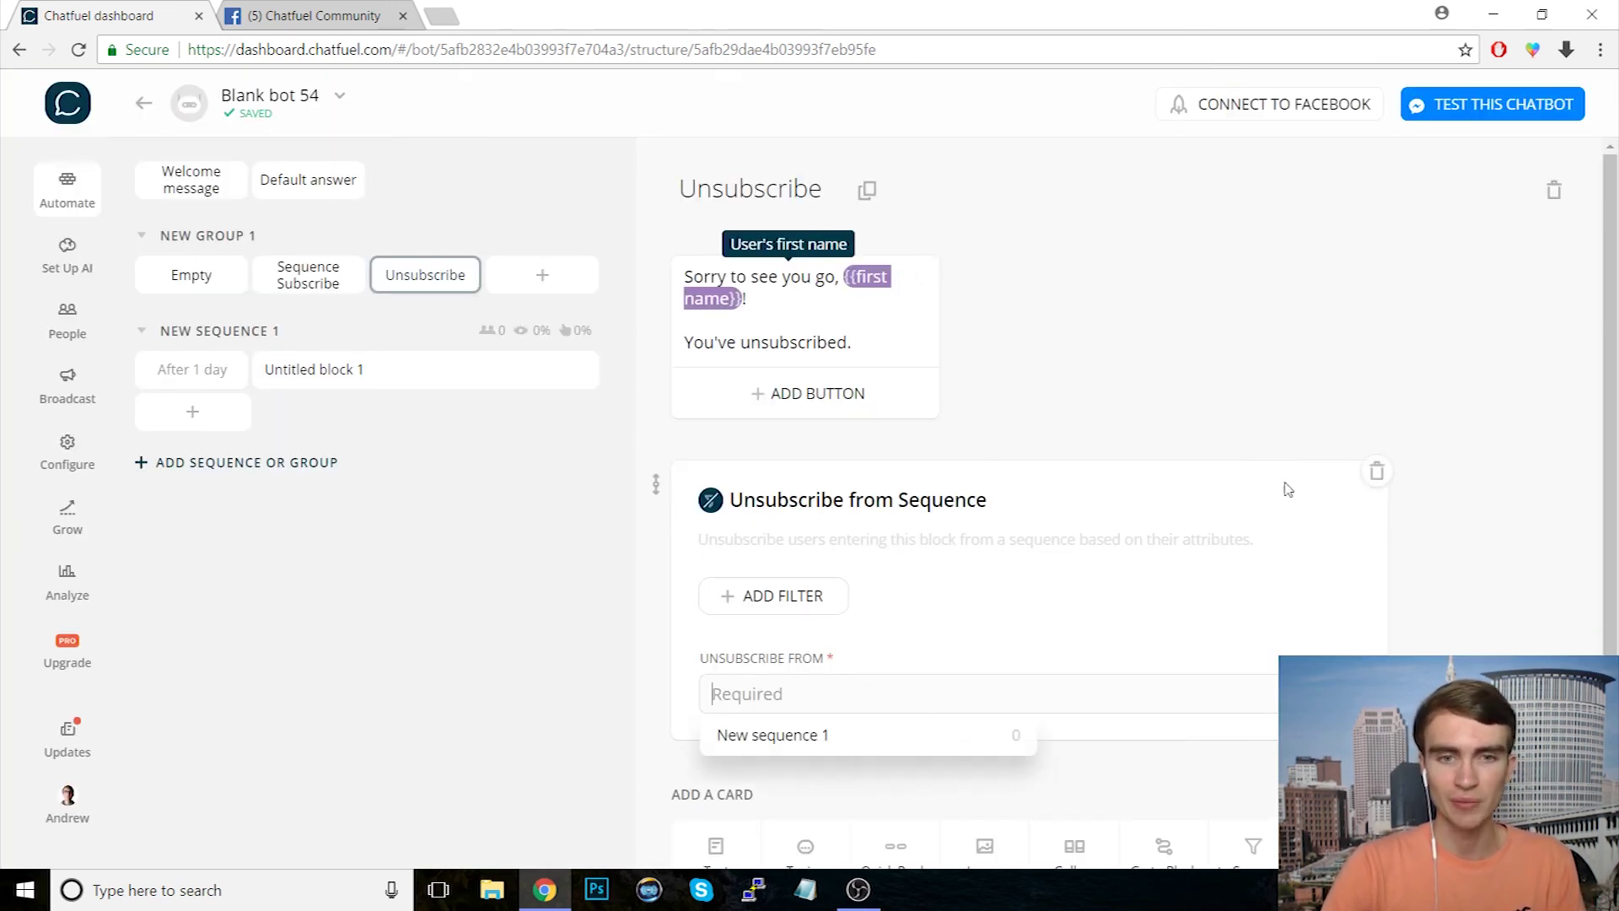
{"action": "left_click", "coordinate": [770, 742]}
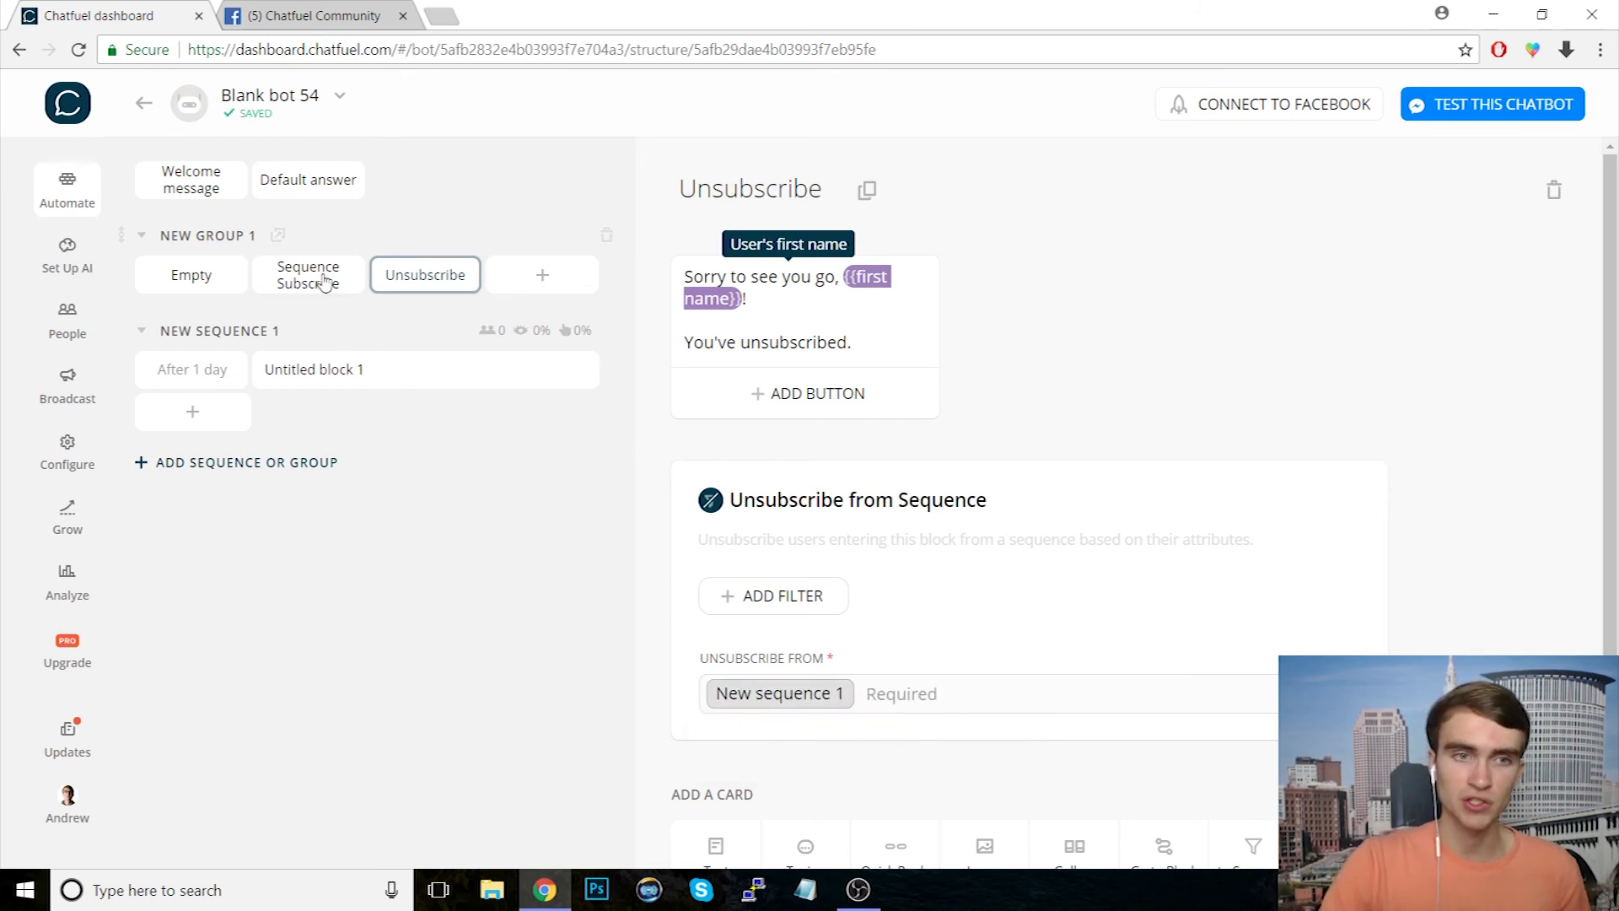
Step: Check the Yes button's link, then add a second block to New sequence 1
{"action": "left_click", "coordinate": [195, 200]}
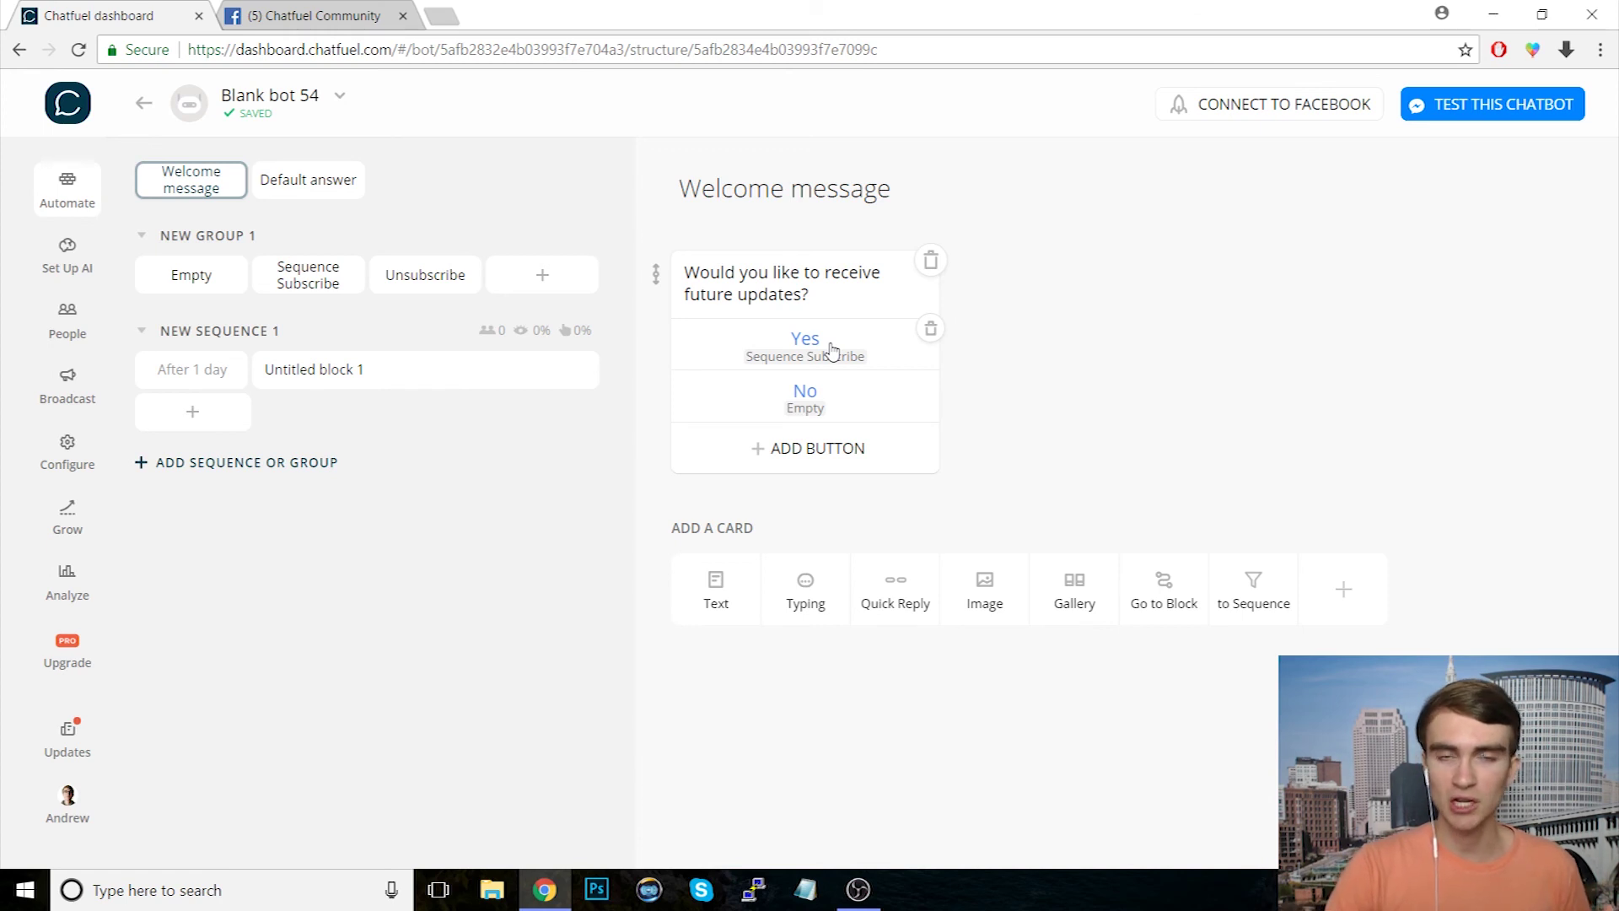
{"action": "left_click", "coordinate": [832, 350]}
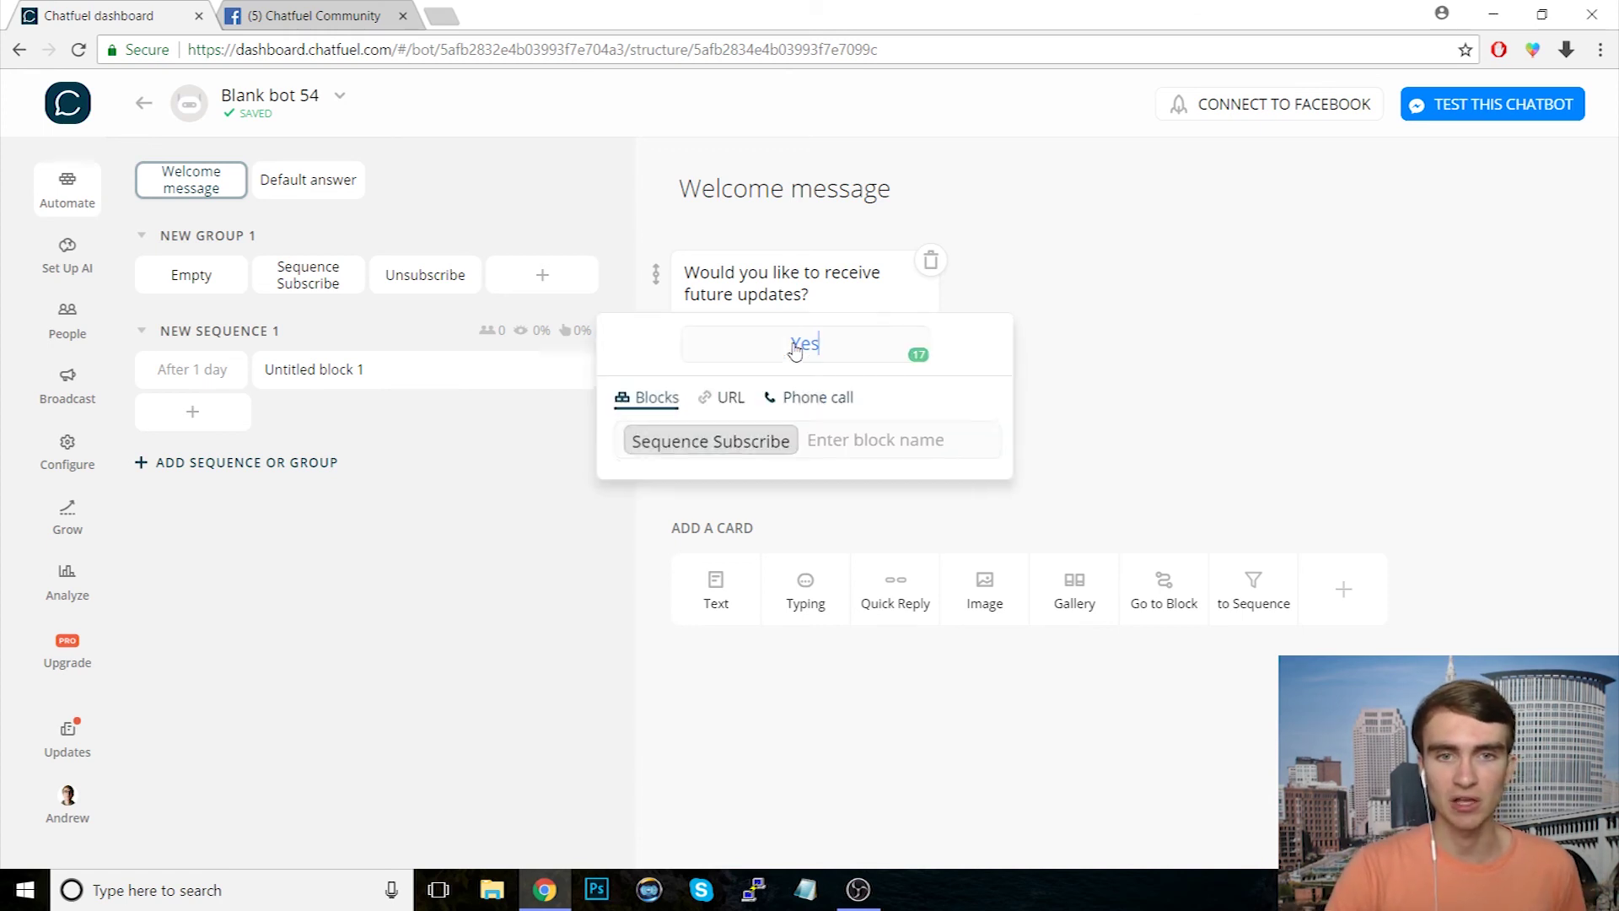
{"action": "left_click", "coordinate": [709, 443]}
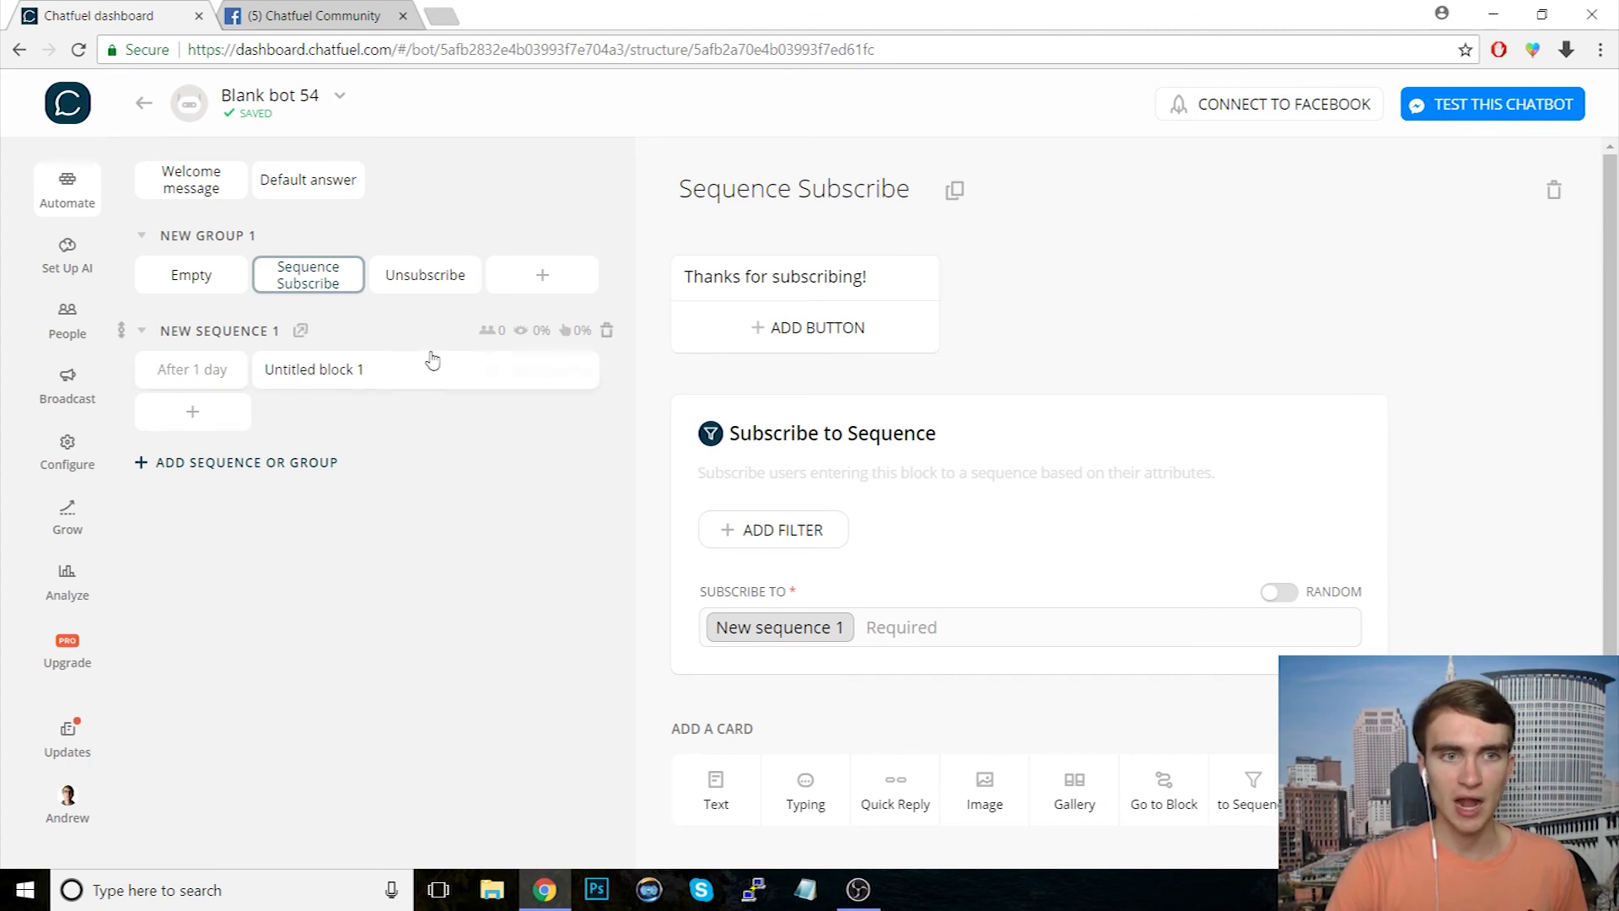
{"action": "left_click", "coordinate": [367, 378]}
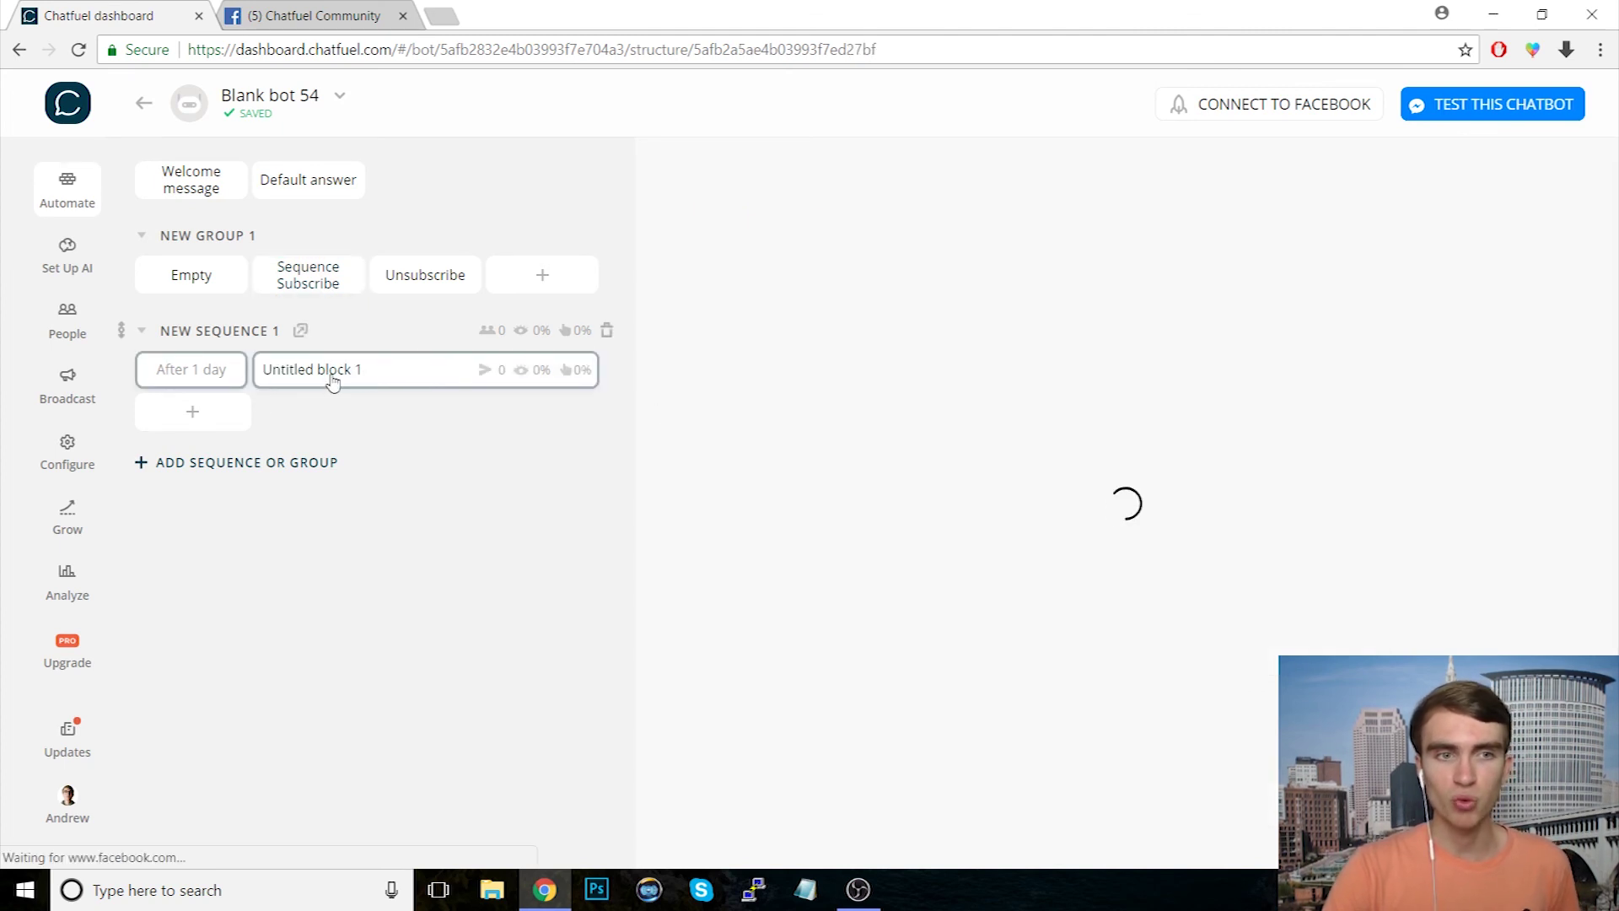
{"action": "left_click", "coordinate": [194, 413]}
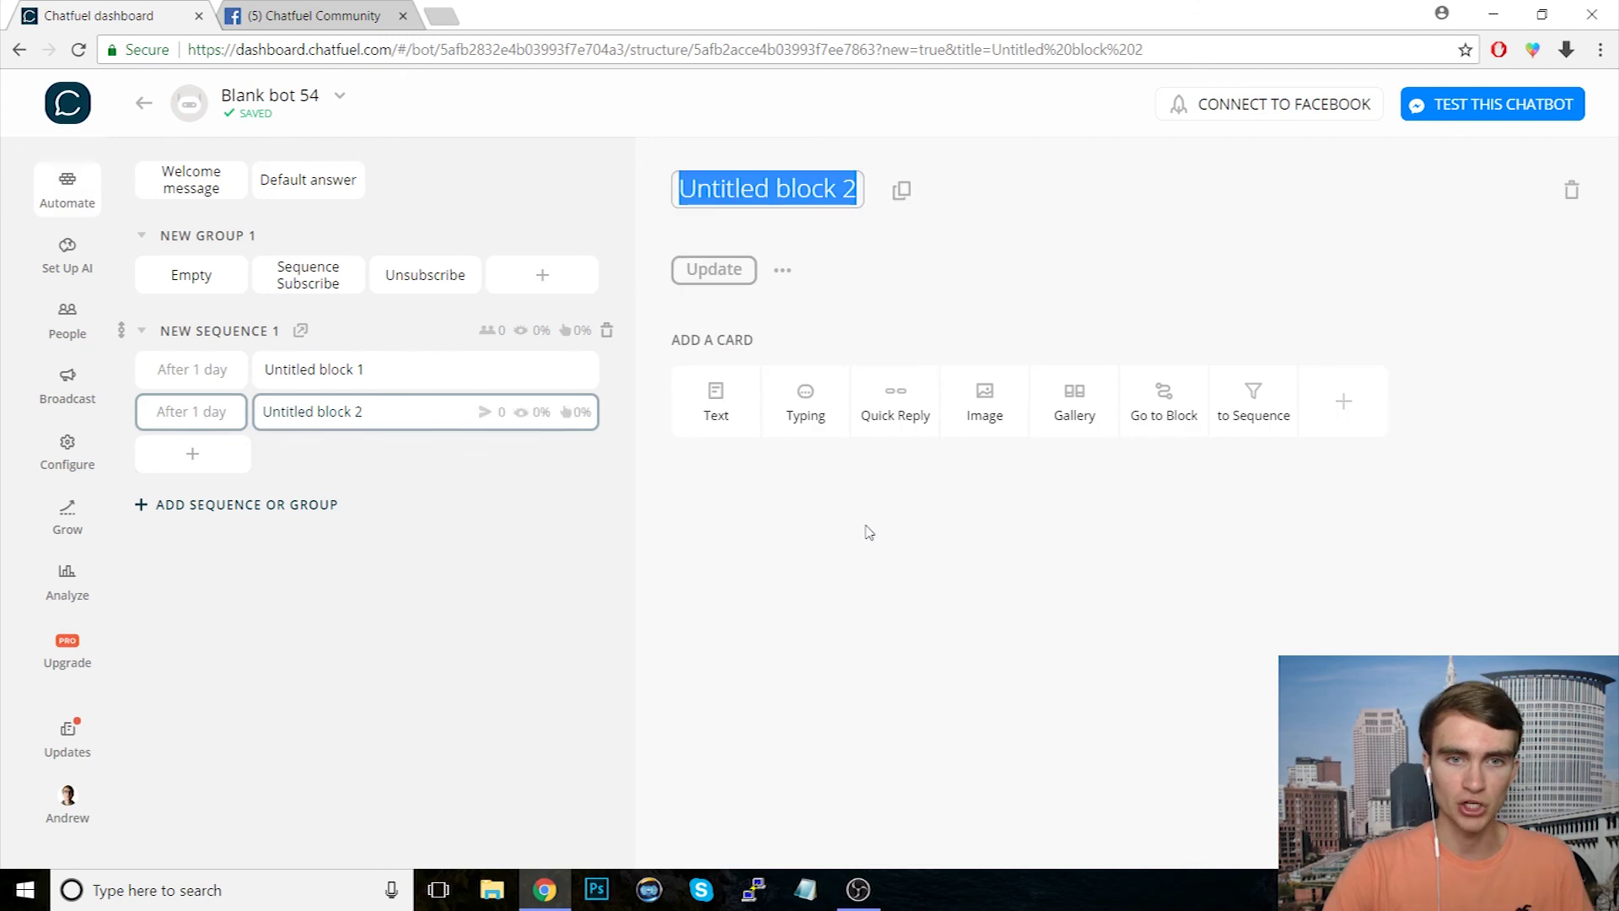
Step: Give Untitled block 2 a 'BLAH BLAH BLAH' text with an 'Unsubscribe' button linked to Unsubscribe
{"action": "left_click", "coordinate": [732, 430]}
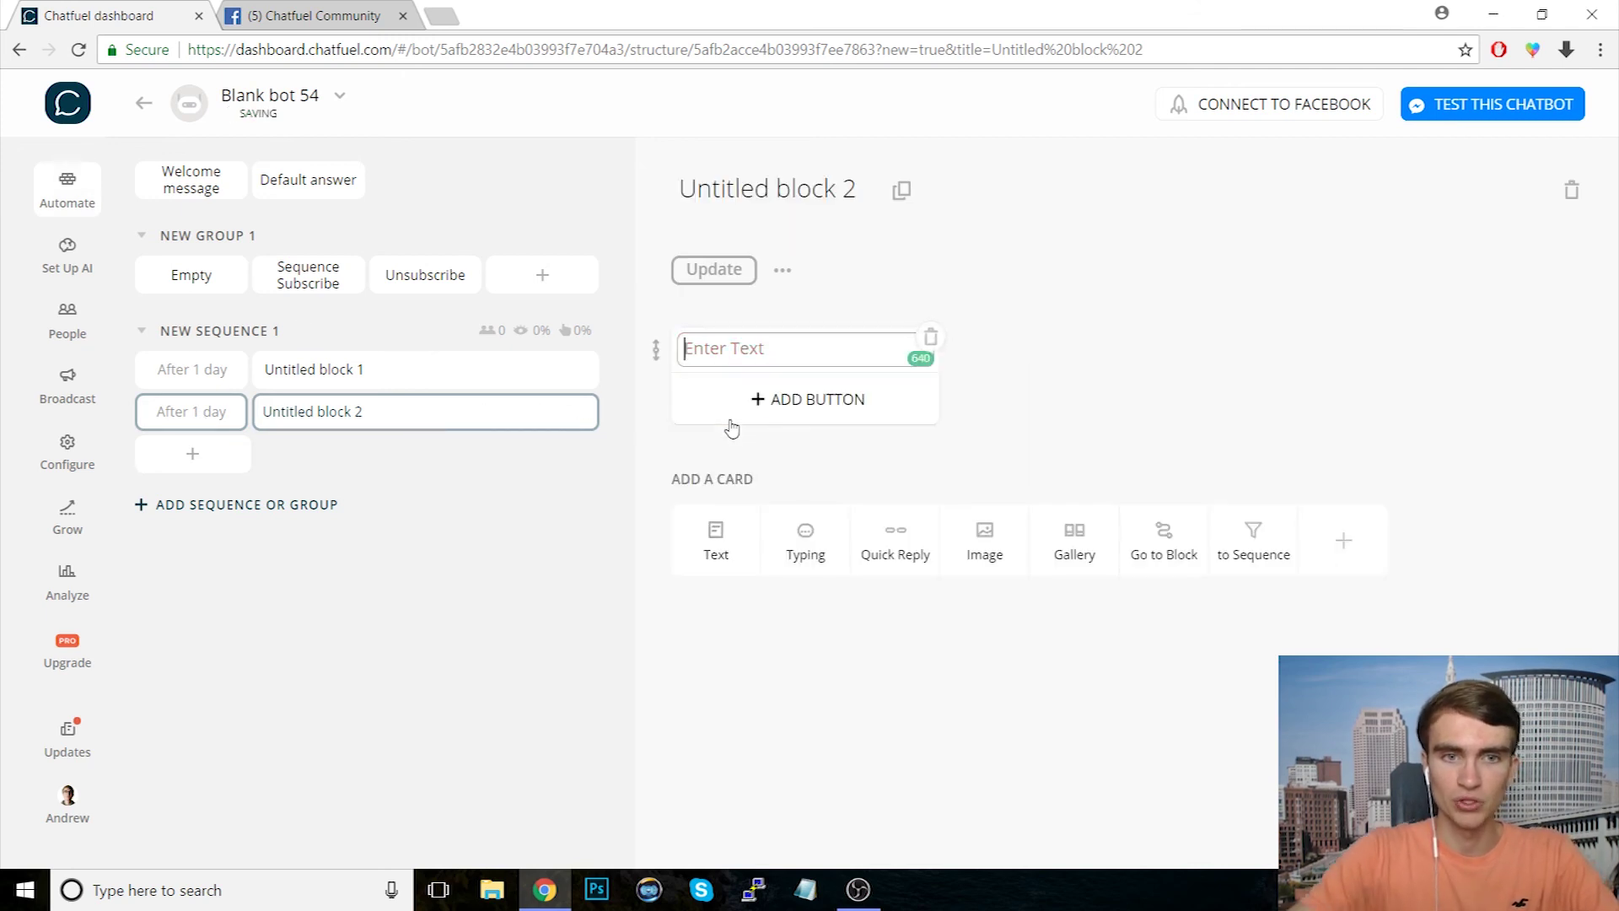
{"action": "type", "text": "BLAH BLAH BLAH"}
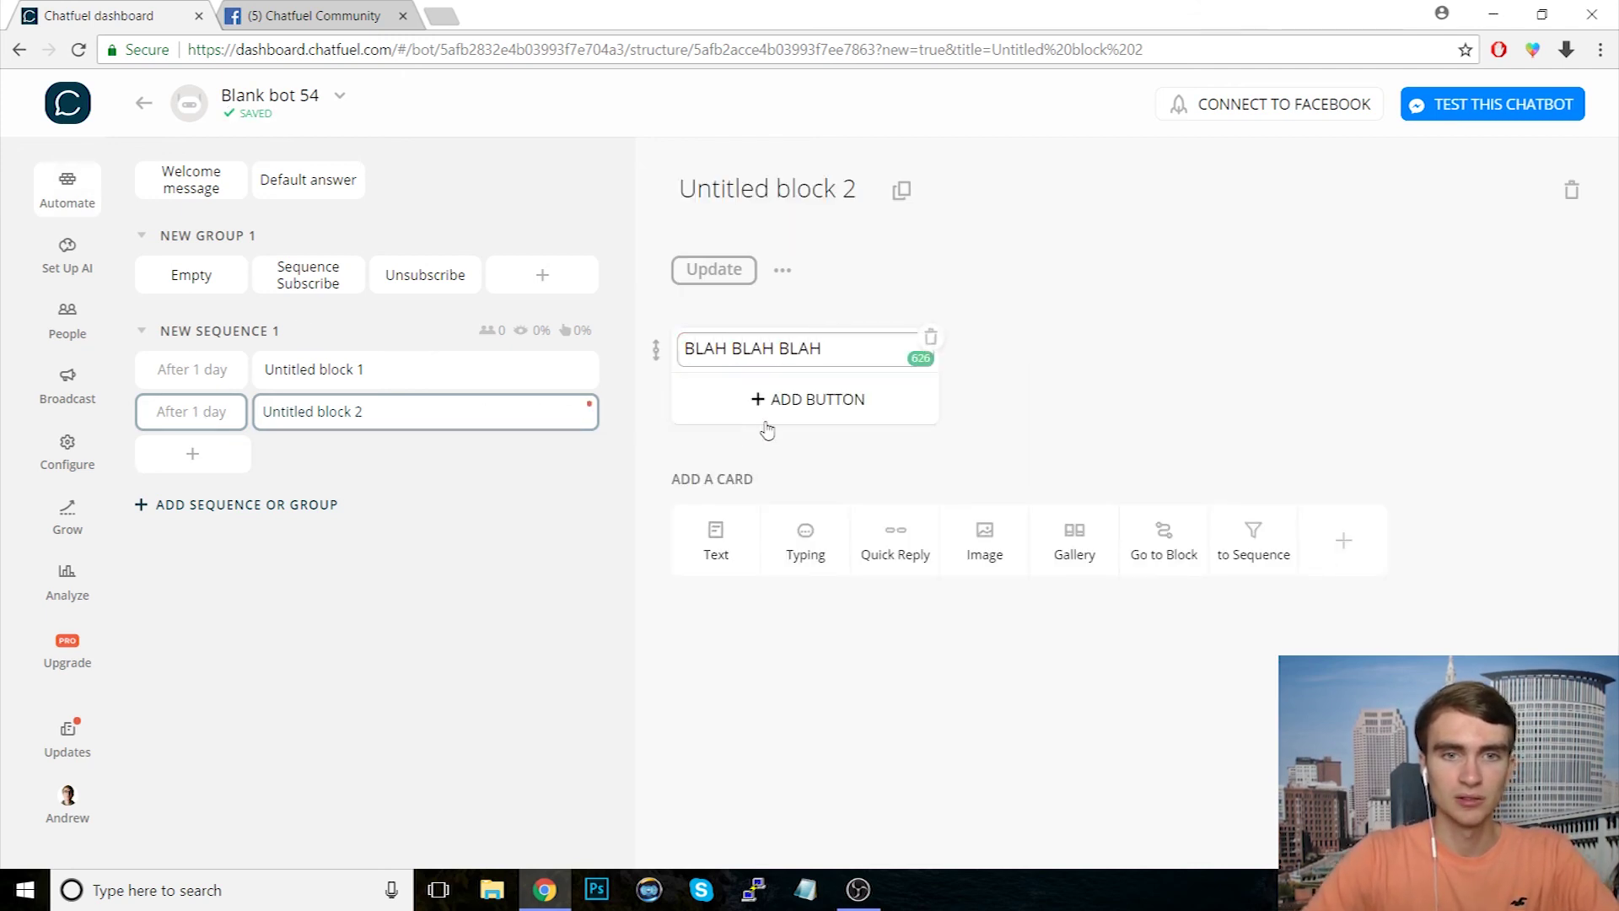
{"action": "left_click", "coordinate": [766, 419]}
{"action": "type", "text": "Unsubscribe"}
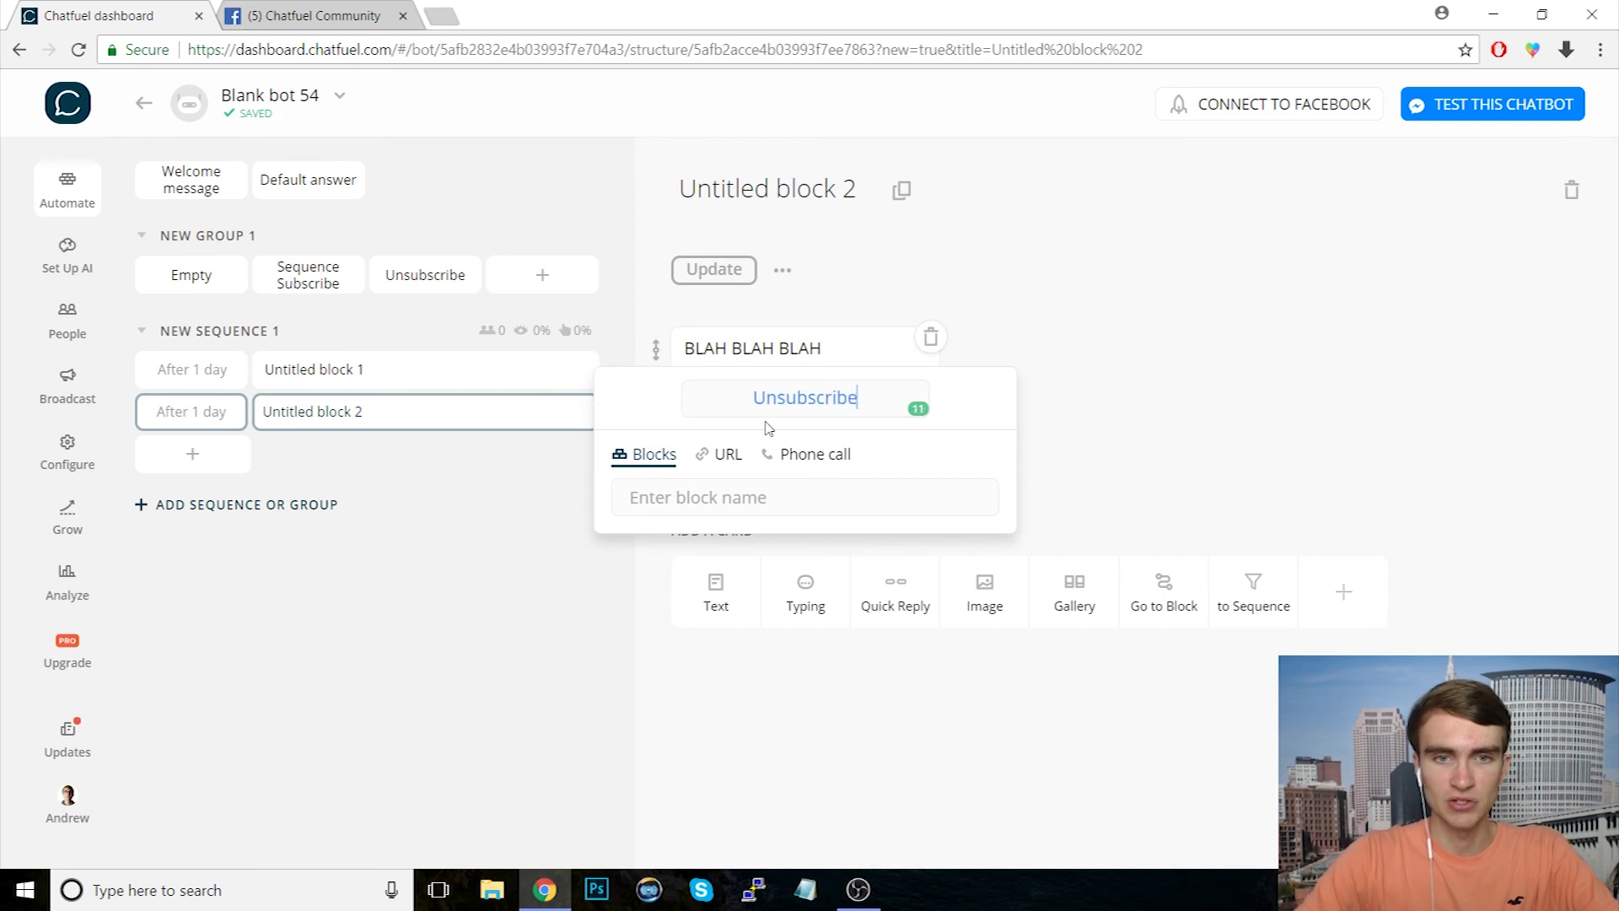
{"action": "key", "text": "Tab"}
{"action": "type", "text": "uns"}
{"action": "left_click", "coordinate": [705, 770]}
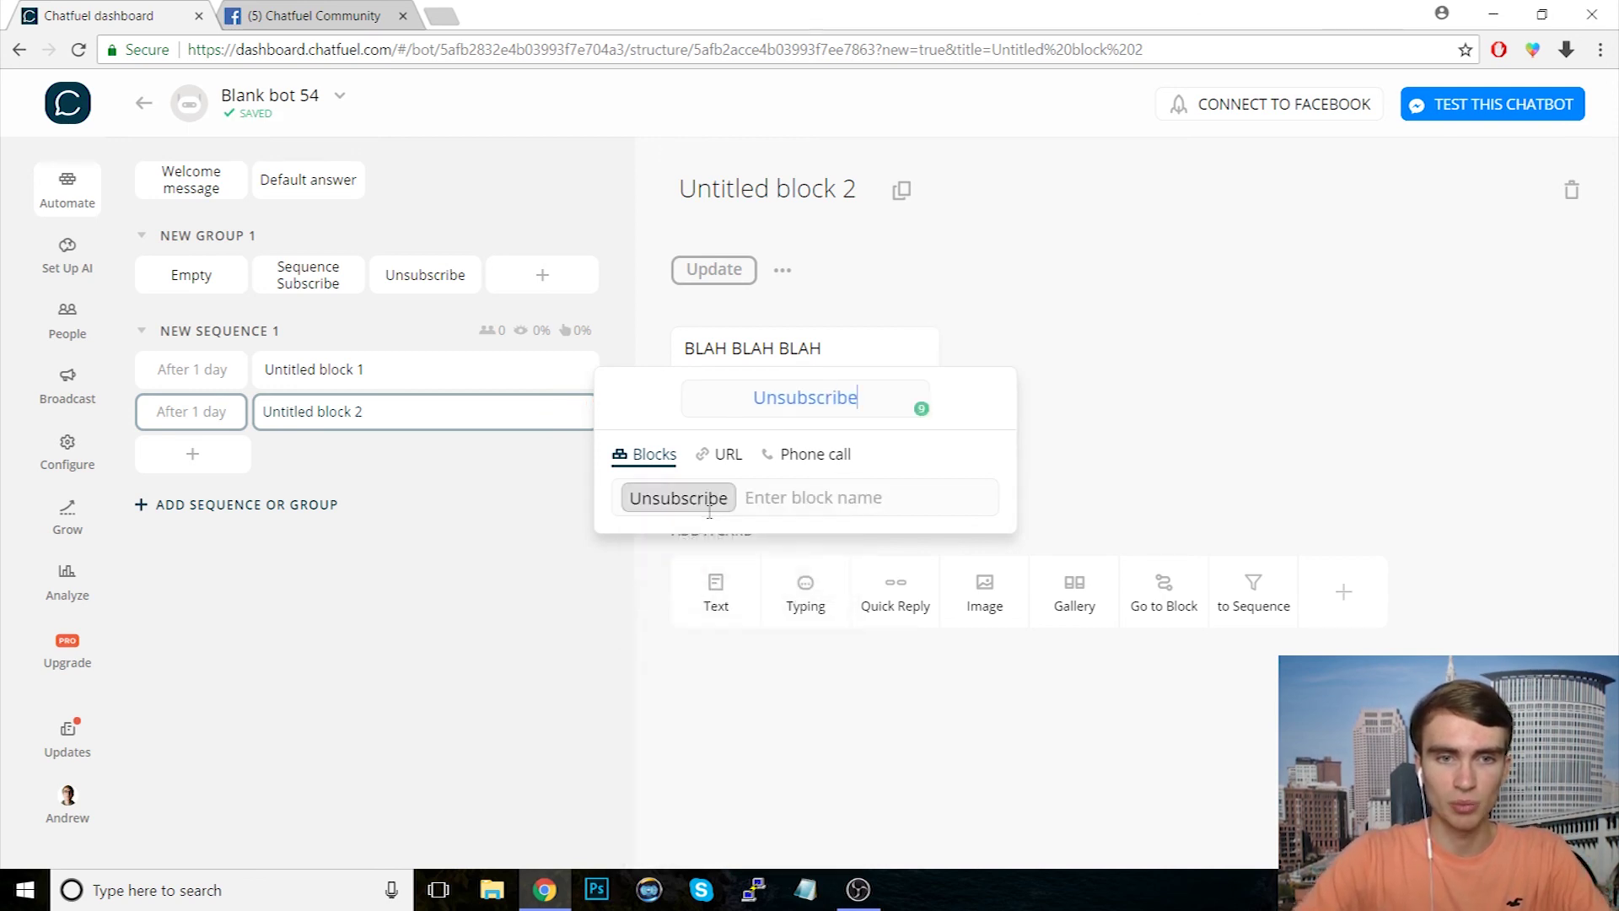
{"action": "left_click", "coordinate": [1252, 455]}
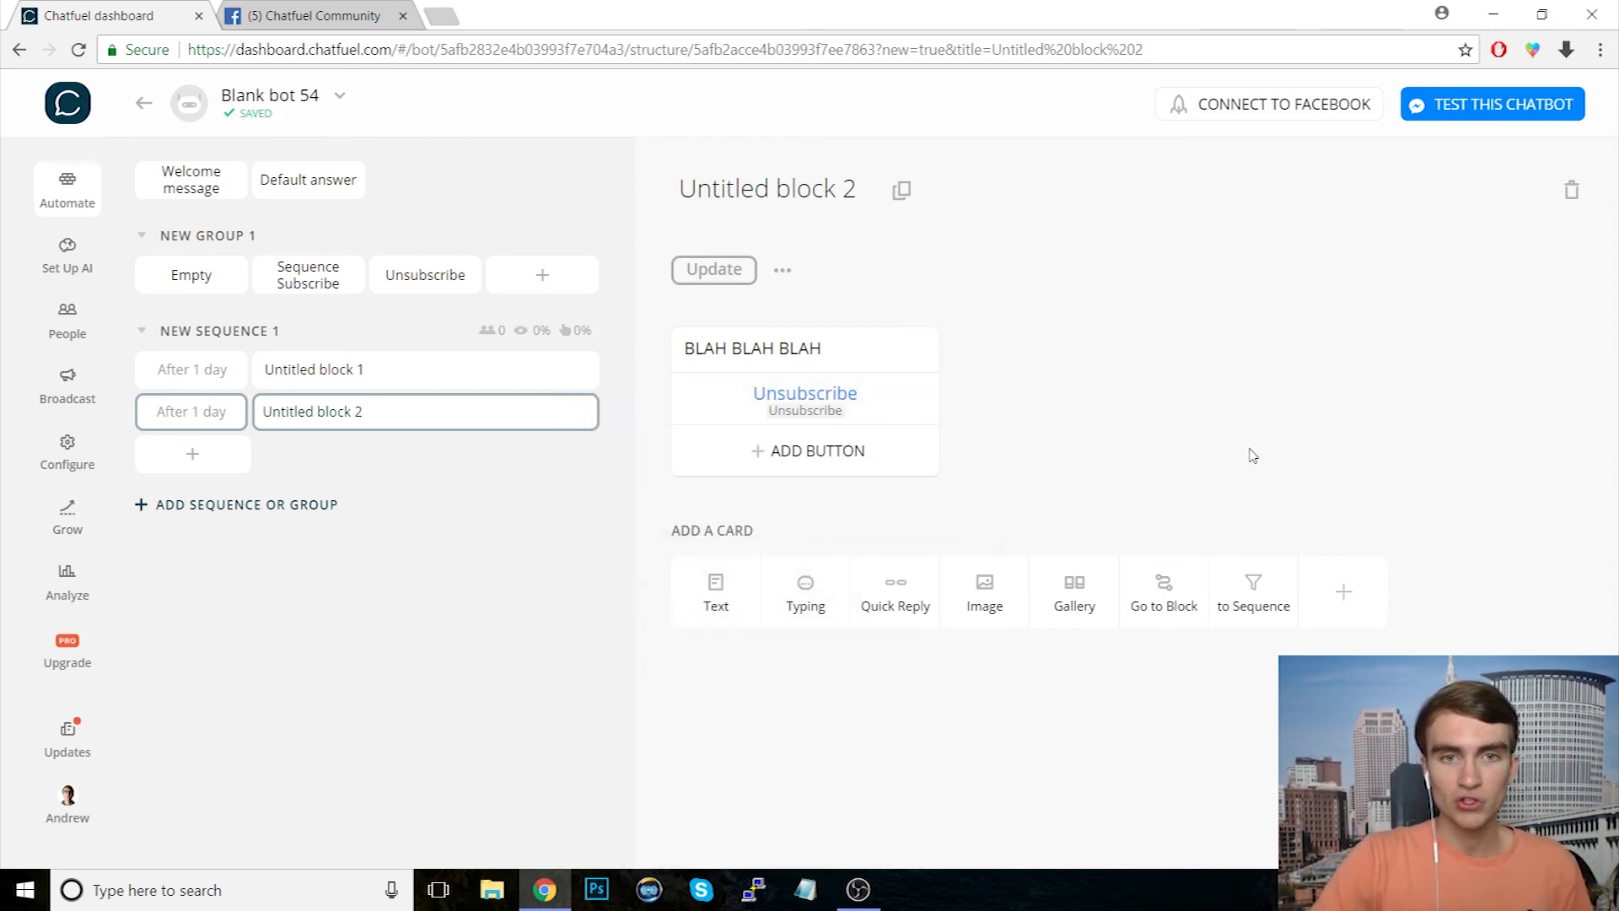
{"action": "left_click", "coordinate": [314, 369]}
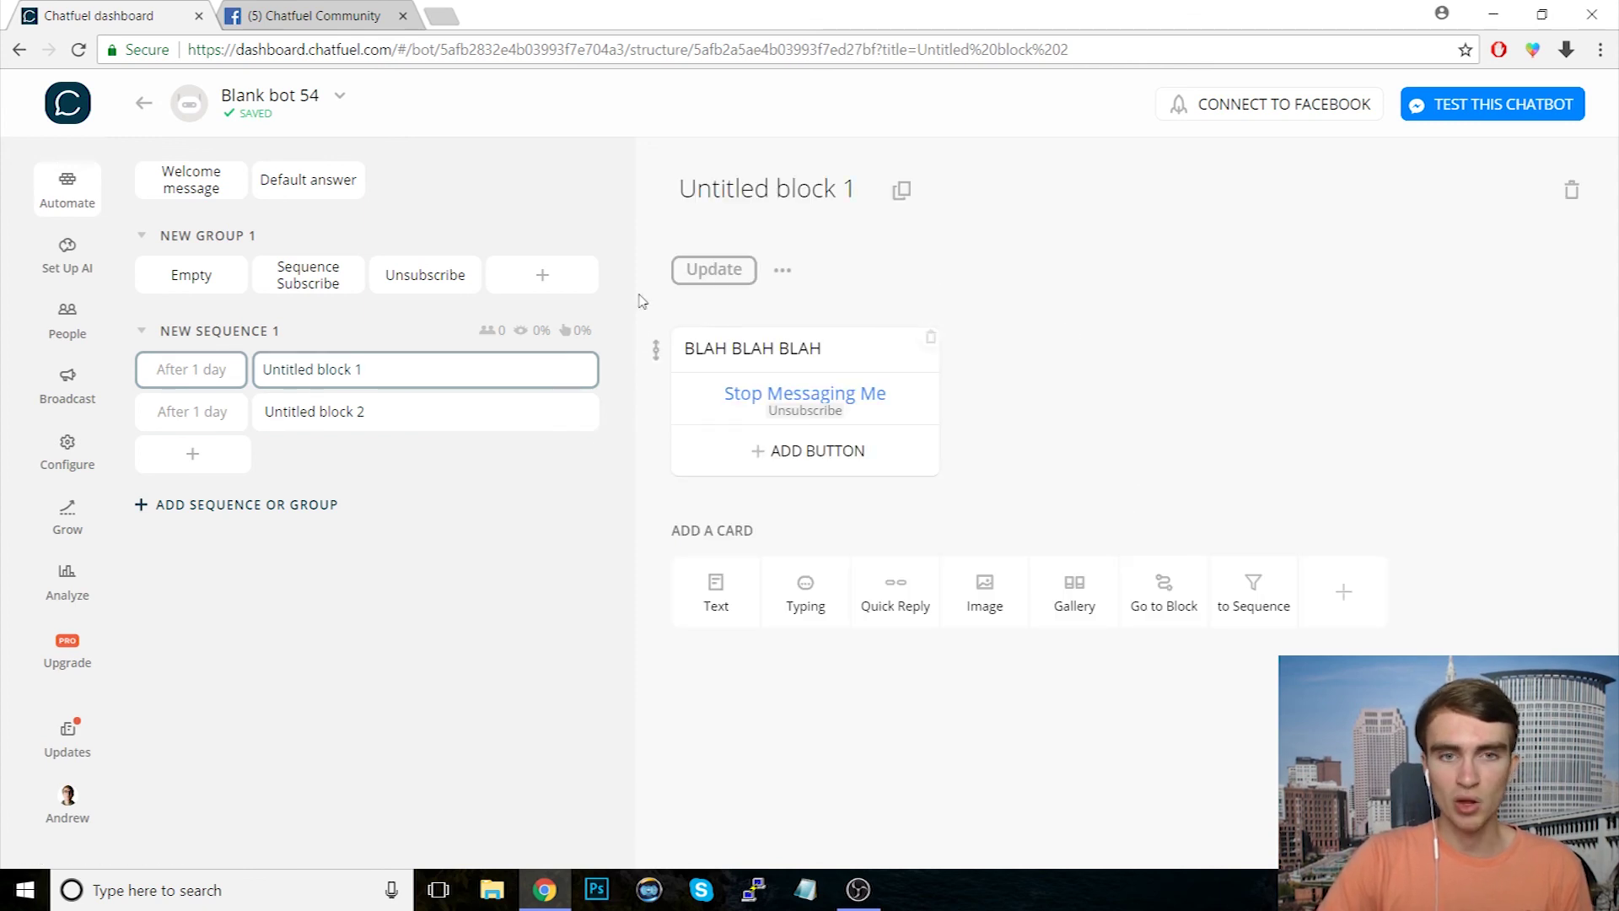
{"action": "left_click", "coordinate": [326, 411]}
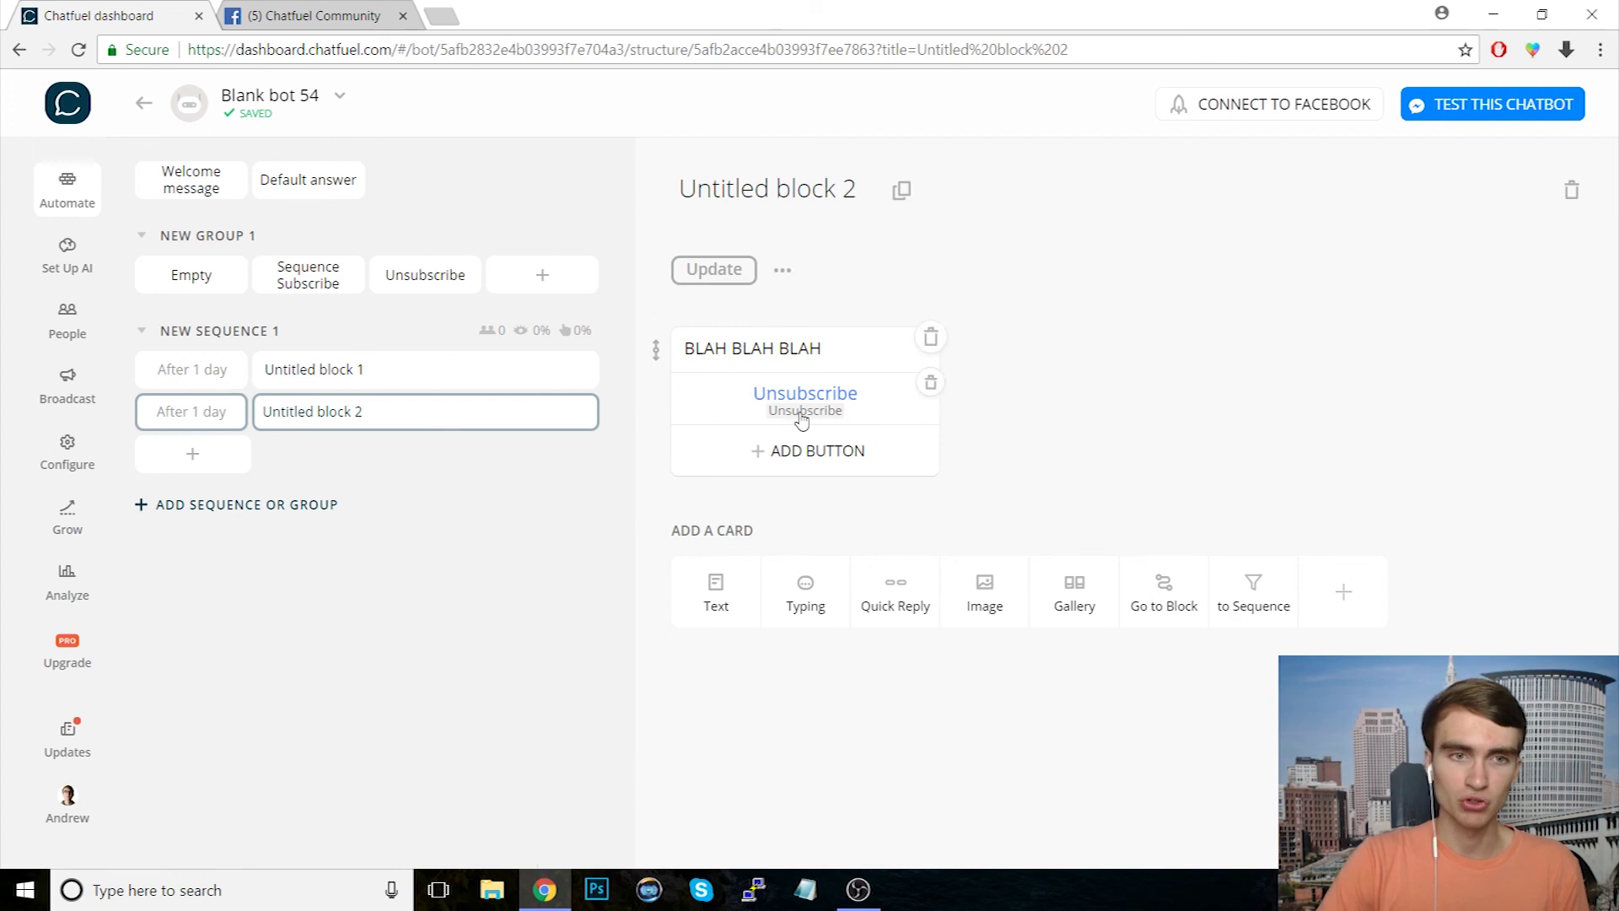
{"action": "left_click", "coordinate": [354, 369]}
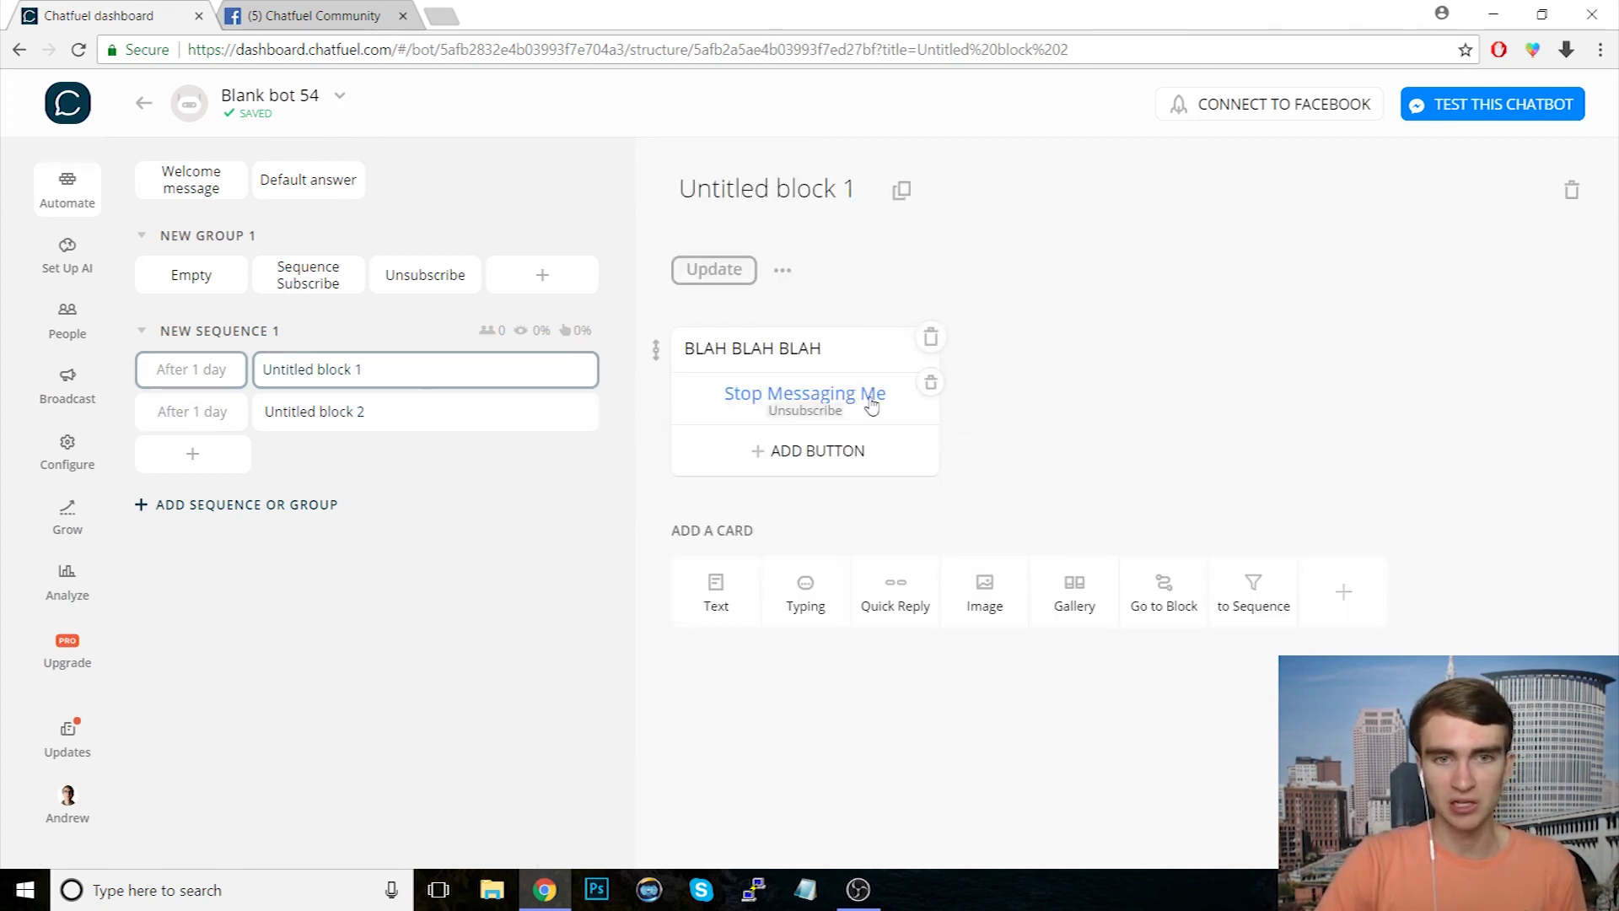
{"action": "left_click", "coordinate": [780, 397]}
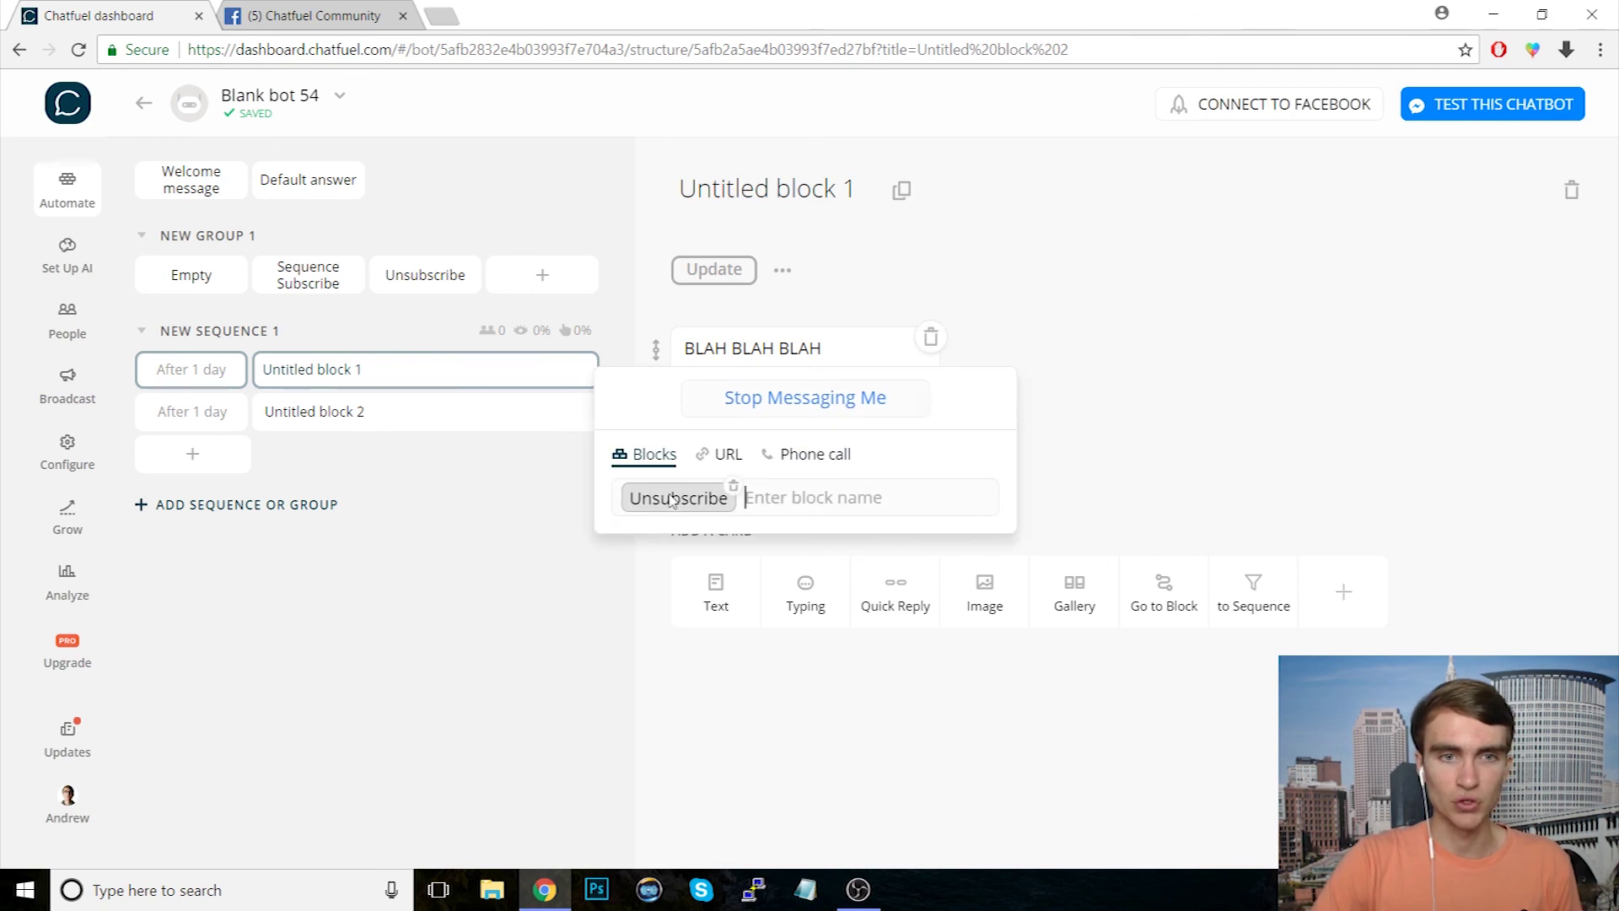
{"action": "left_click", "coordinate": [683, 495]}
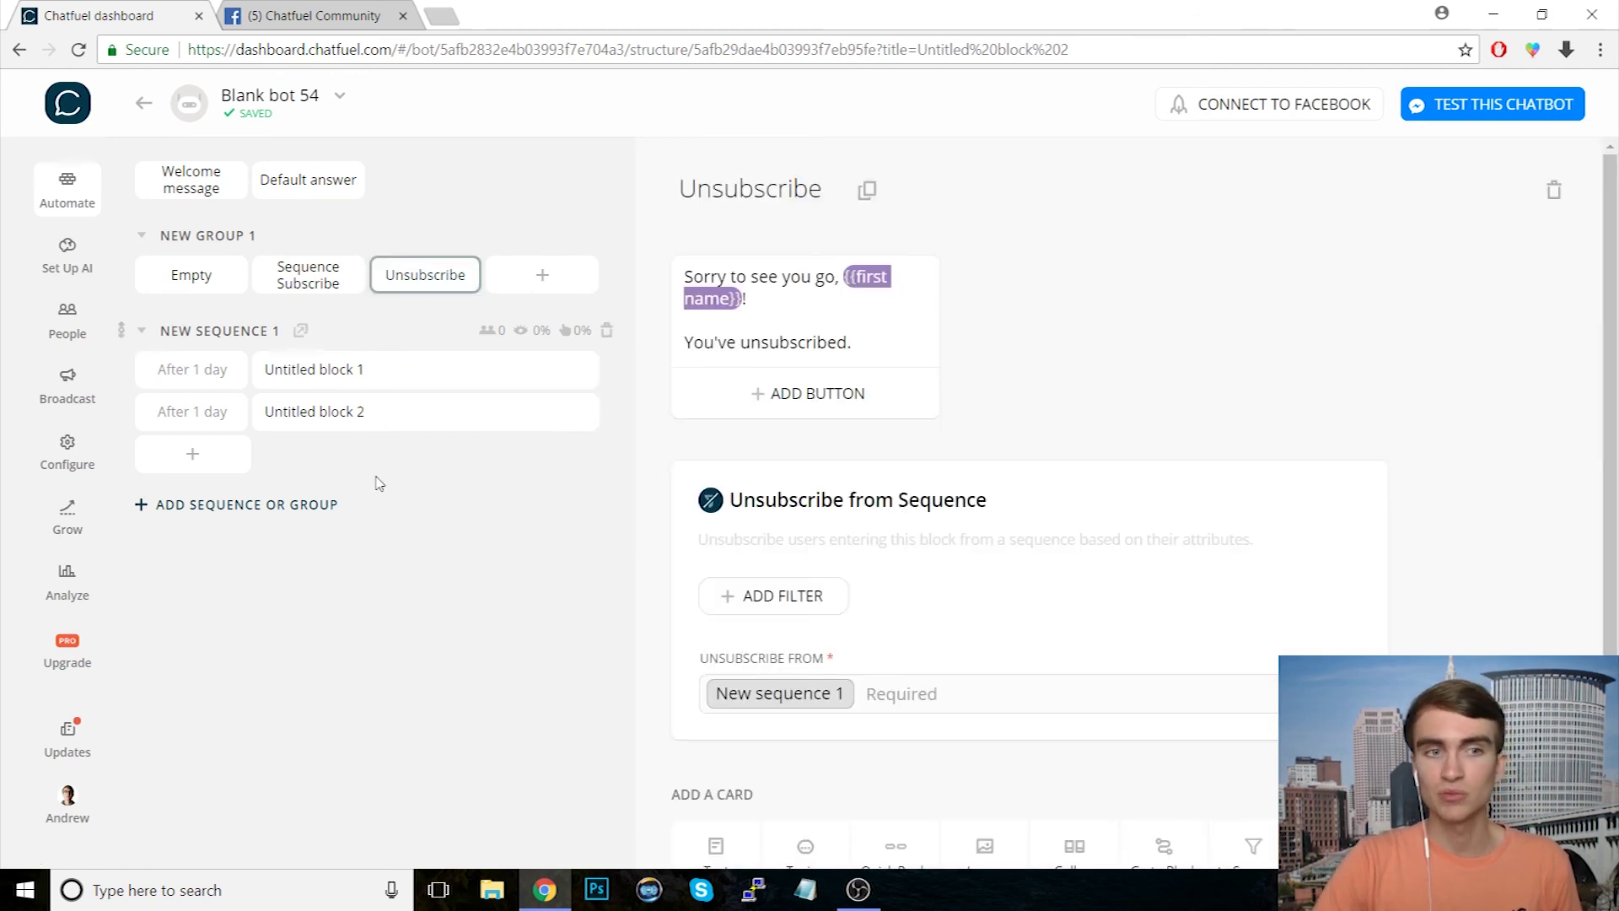
{"action": "left_click", "coordinate": [325, 418]}
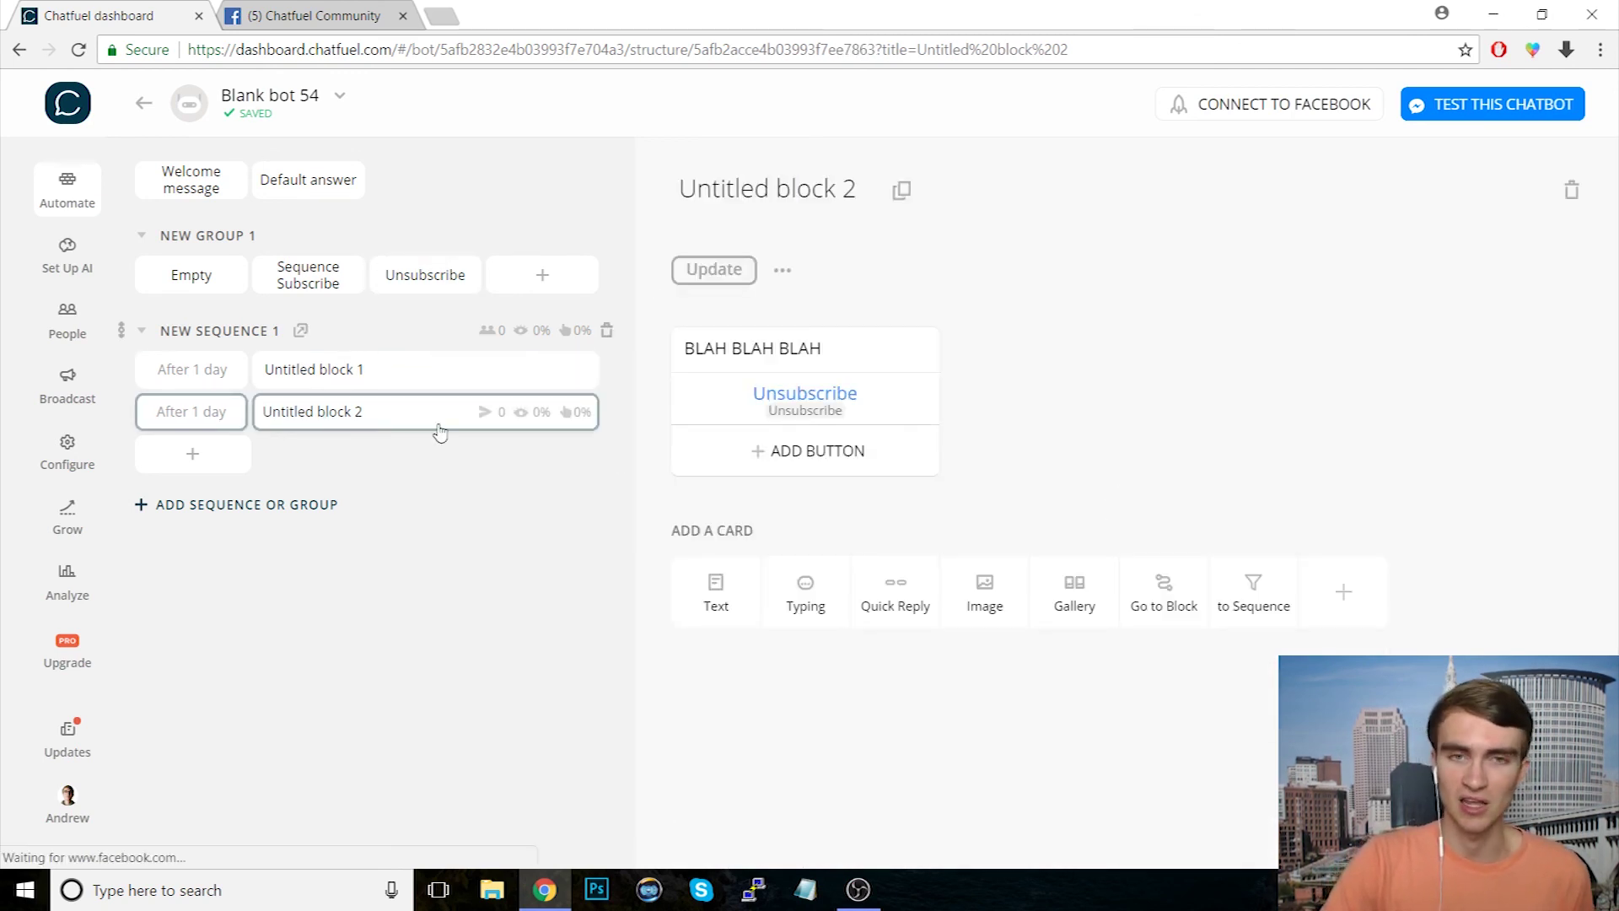